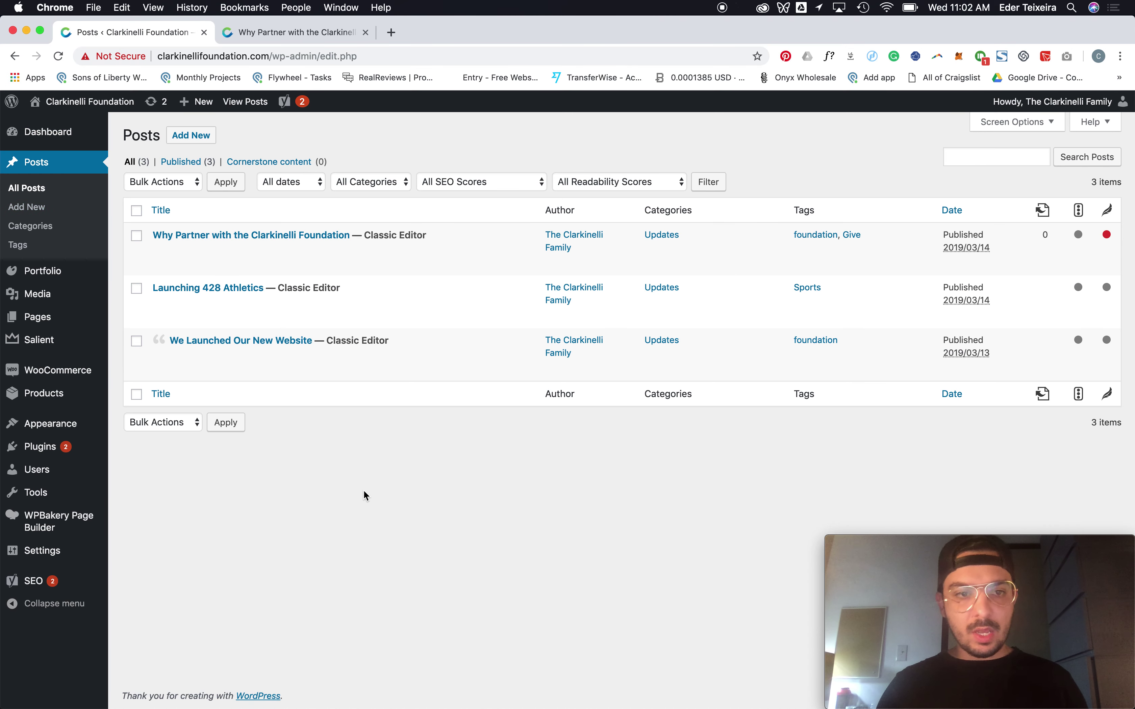
- Open the post "Why Partner with the Clarkinelli Foundation" in the block editor and dismiss the welcome tip
left_click(164, 253)
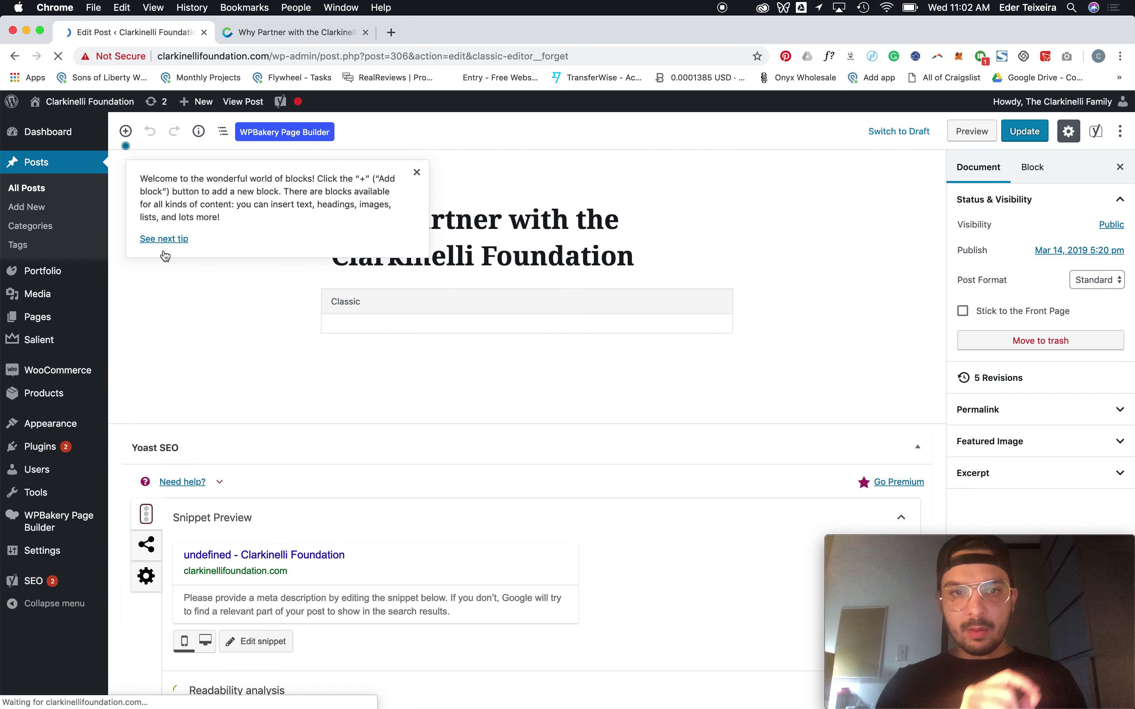
left_click(416, 172)
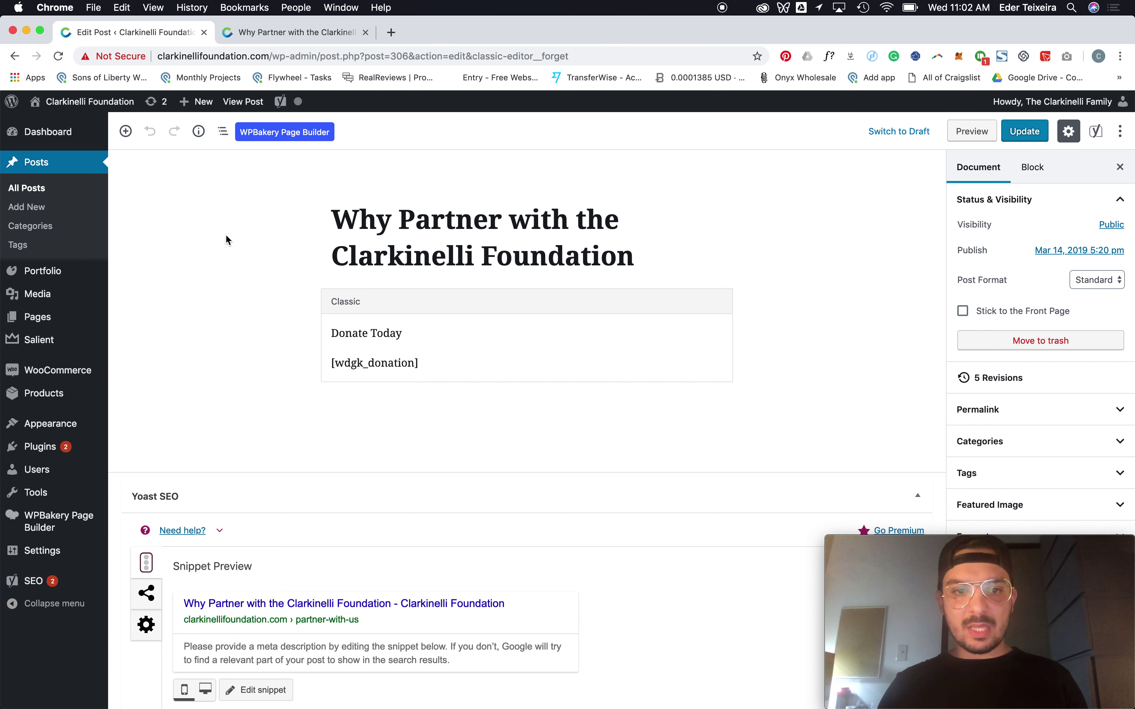
scroll(423, 228, "down", 3)
scroll(423, 228, "up", 3)
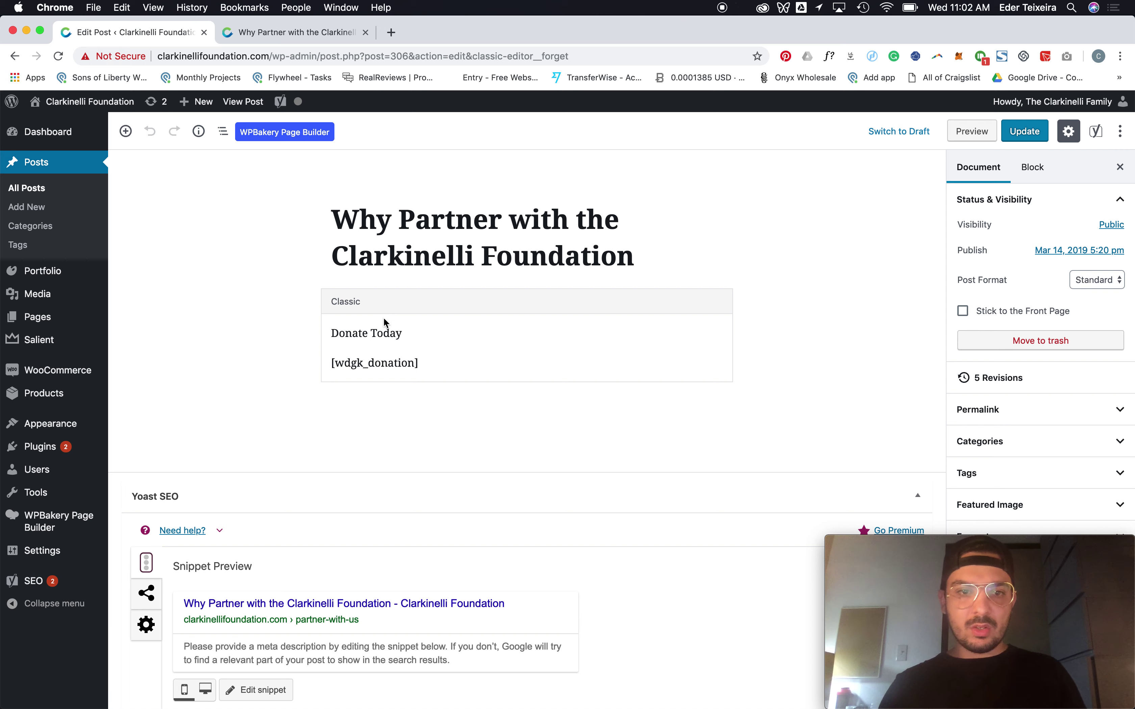
- Add five placeholder paragraph blocks below the Classic block: sfhuiasgdfiouashgf, hiuogsahoga, huoasghas;go', sdaguoashdgfou and souavouasdh
left_click(301, 404)
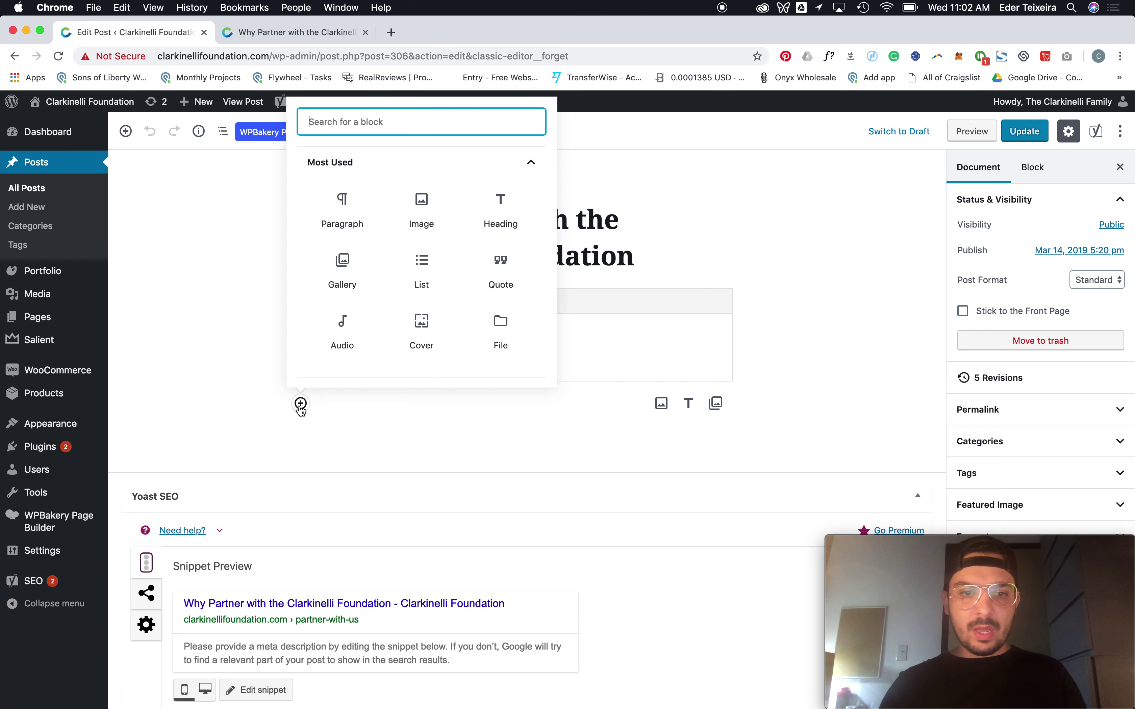
left_click(337, 201)
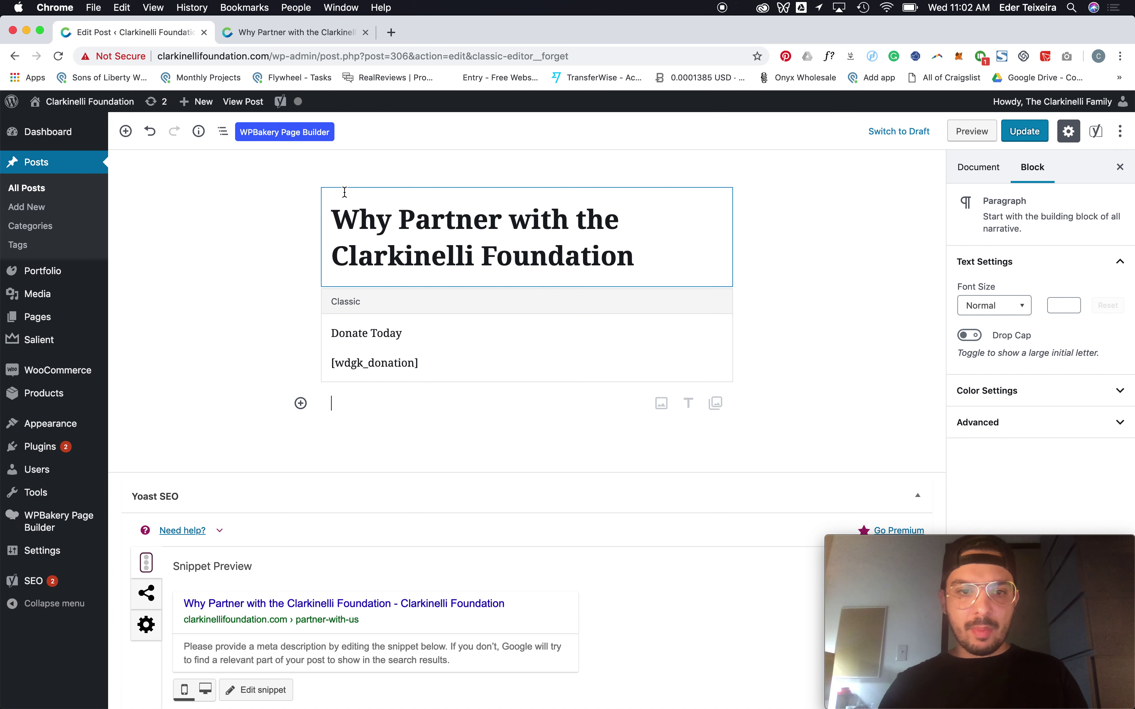
type("sfhuiasgdfiouashgf")
key("Return")
type("hiuogsahoga")
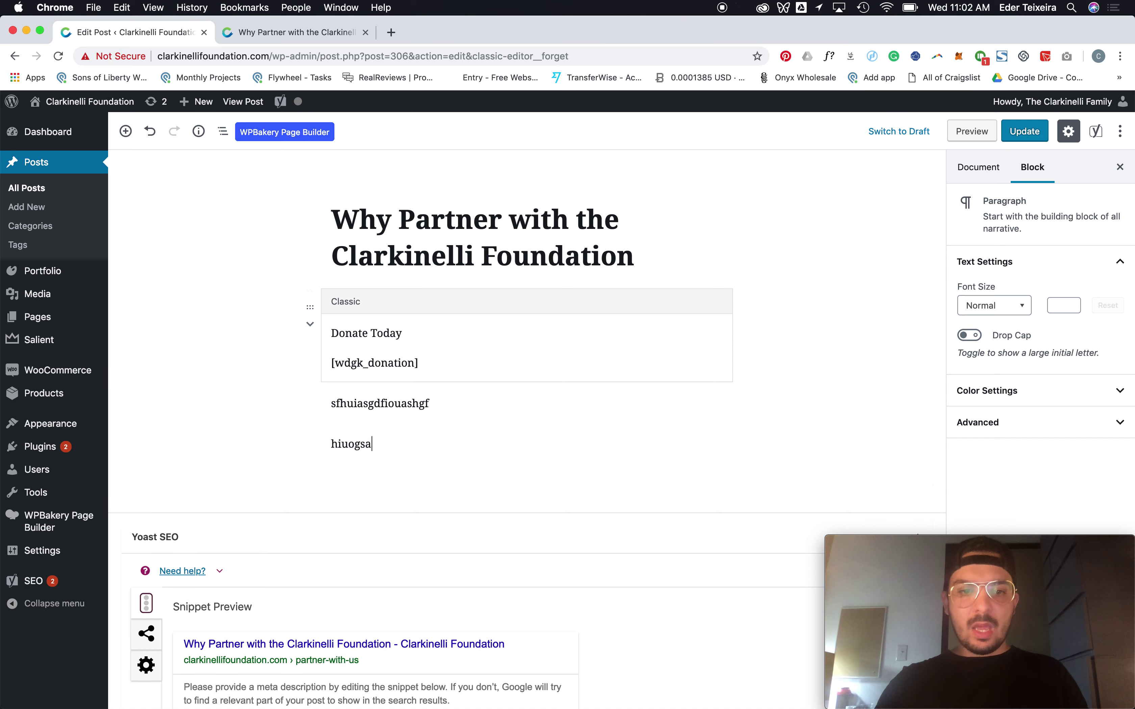
key("Return")
type("huoasghas;go'")
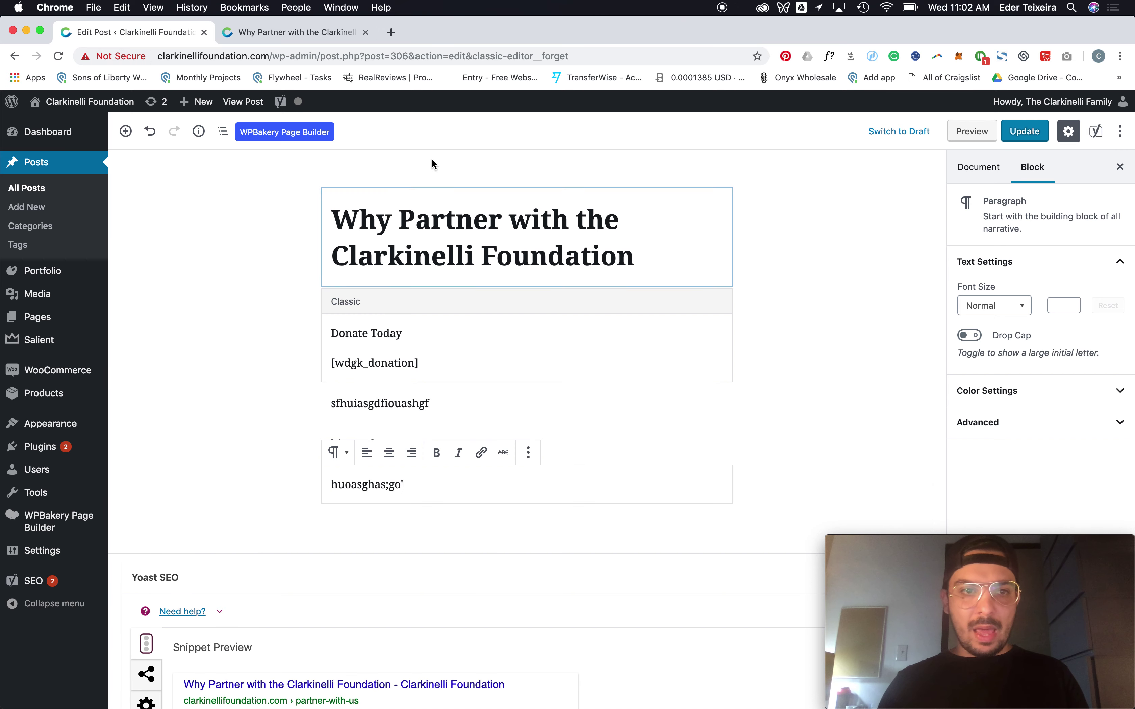
scroll(437, 235, "down", 1)
key("Return")
type("sdaguoashdgfou")
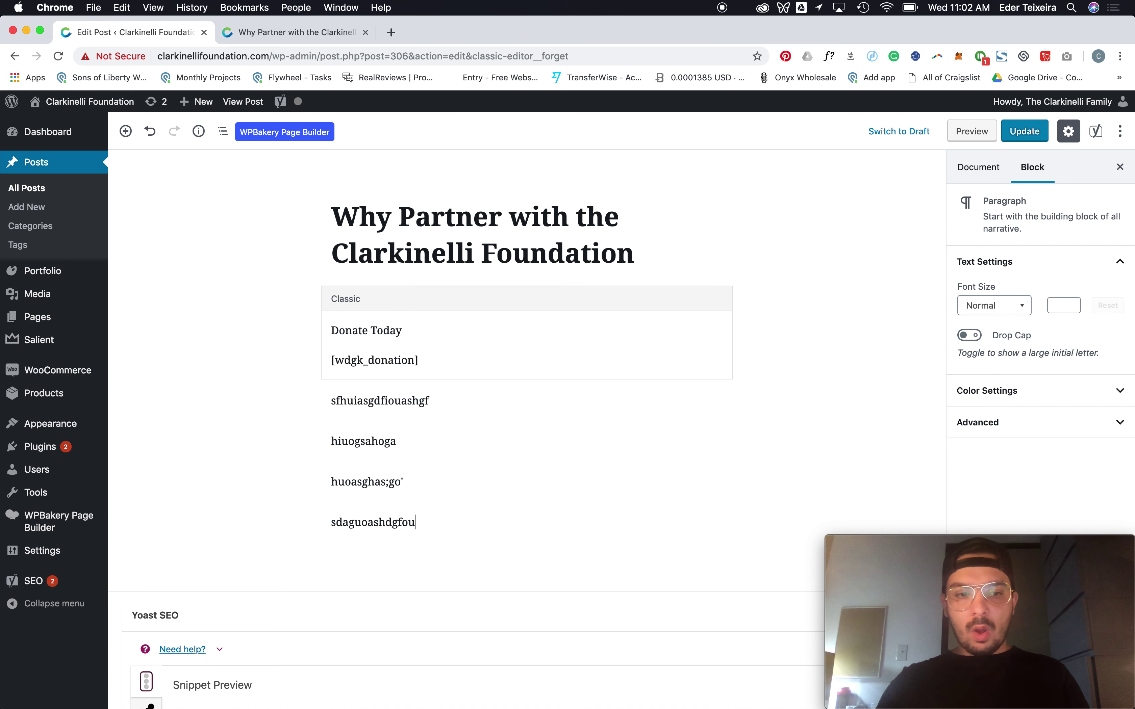
key("Return")
type("souavouasdh")
key("Return")
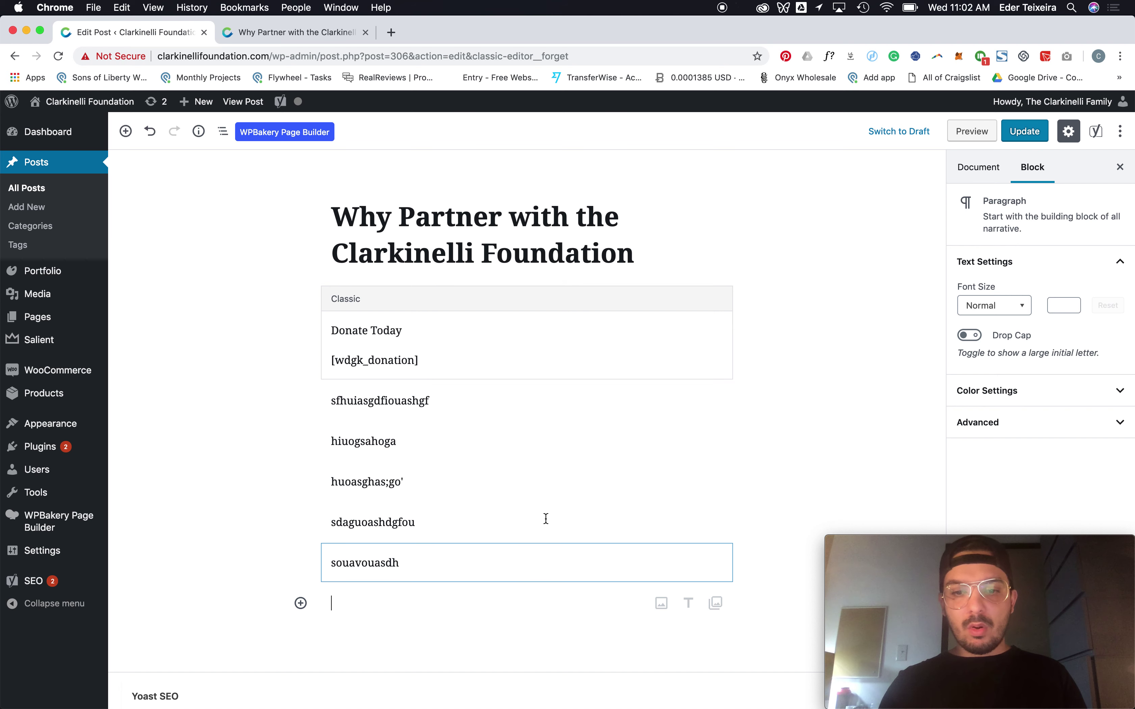
- Insert a Quote block after the last paragraph with the quote "asuifguaskgdf" and the citation "fgjbdfs"
left_click(300, 603)
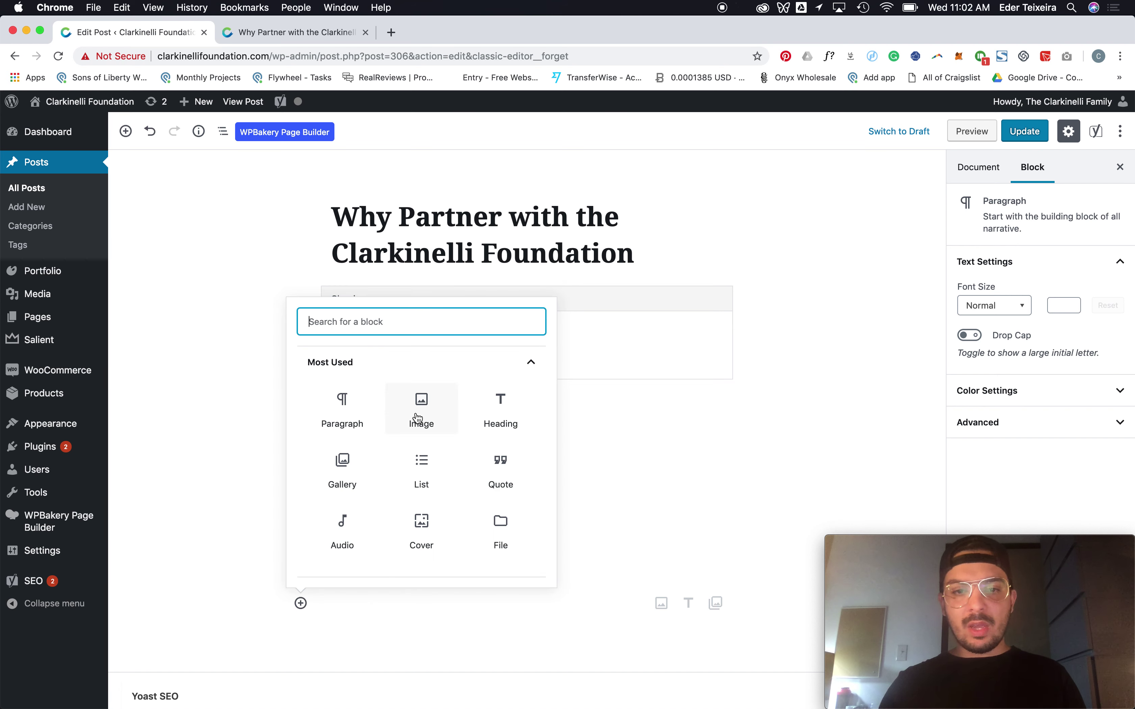
scroll(376, 497, "down", 3)
scroll(367, 497, "down", 3)
scroll(367, 497, "up", 6)
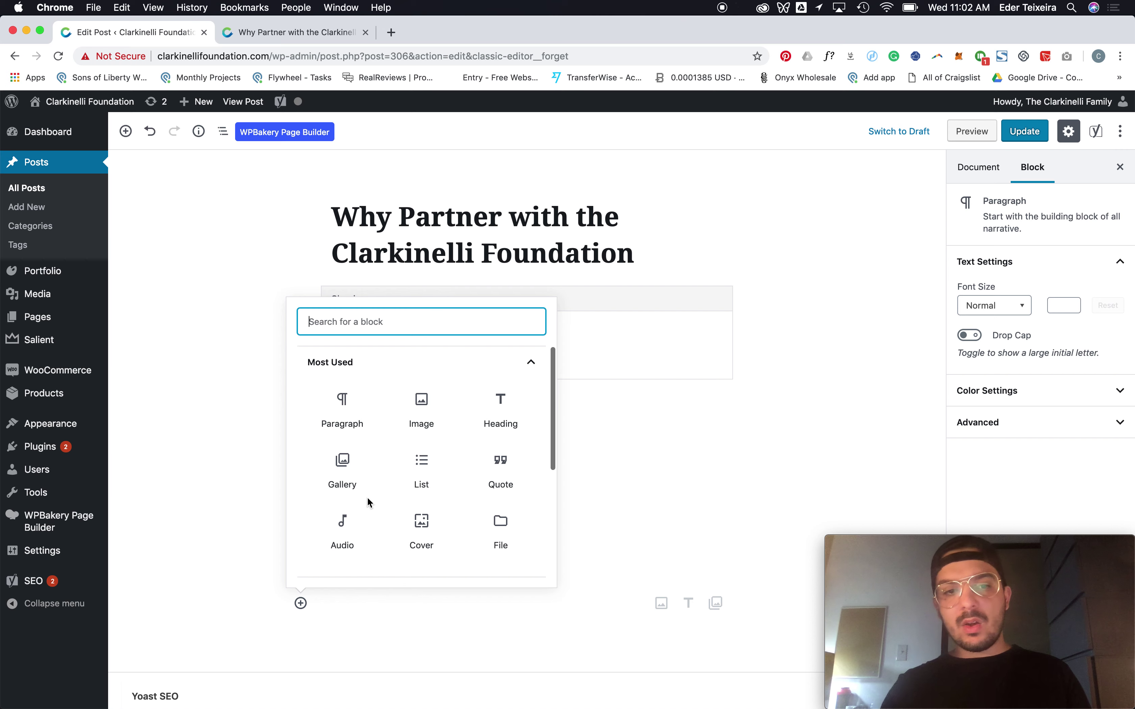
left_click(497, 450)
type("asuifguaskgdf")
key("Down")
type("fgjbdfs")
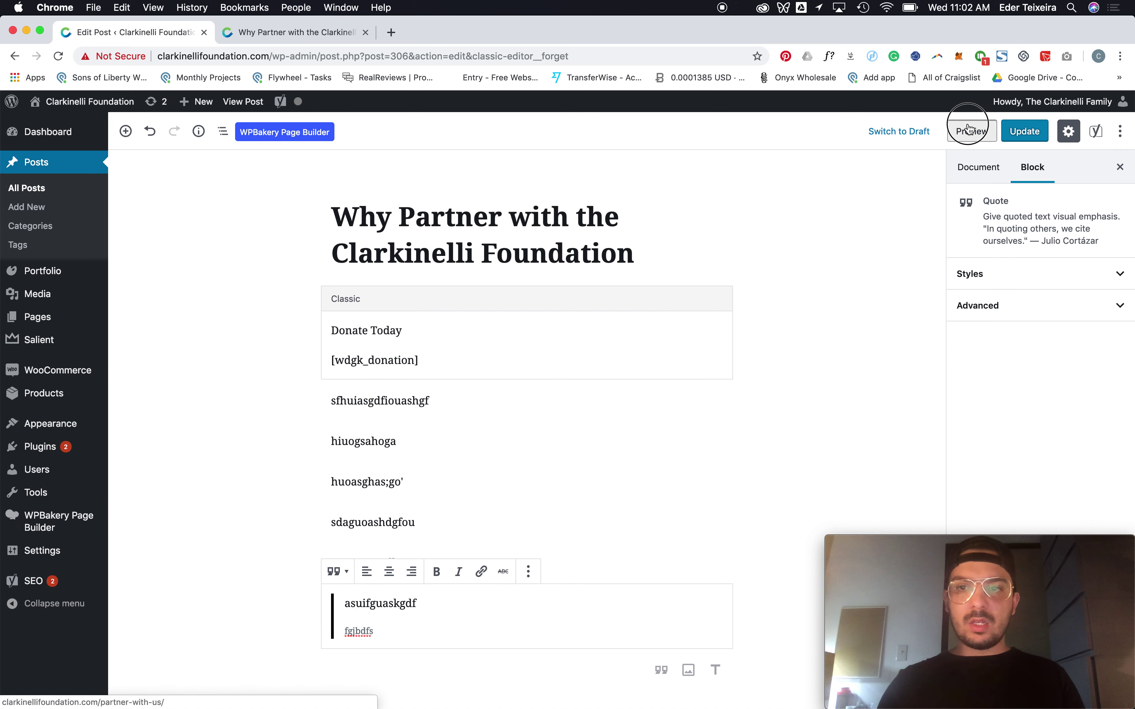
- Preview the post and examine how the paragraphs and the quote are displayed on the site
left_click(972, 131)
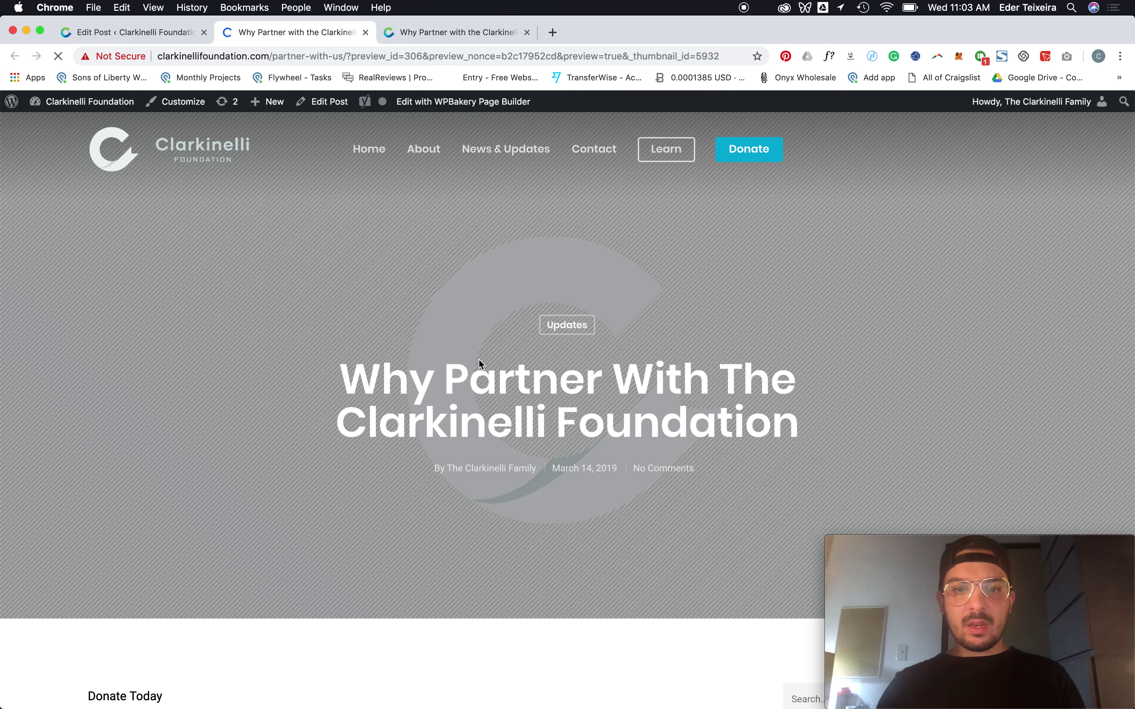
scroll(479, 360, "down", 10)
scroll(479, 359, "up", 5)
scroll(164, 253, "down", 4)
scroll(147, 329, "up", 3)
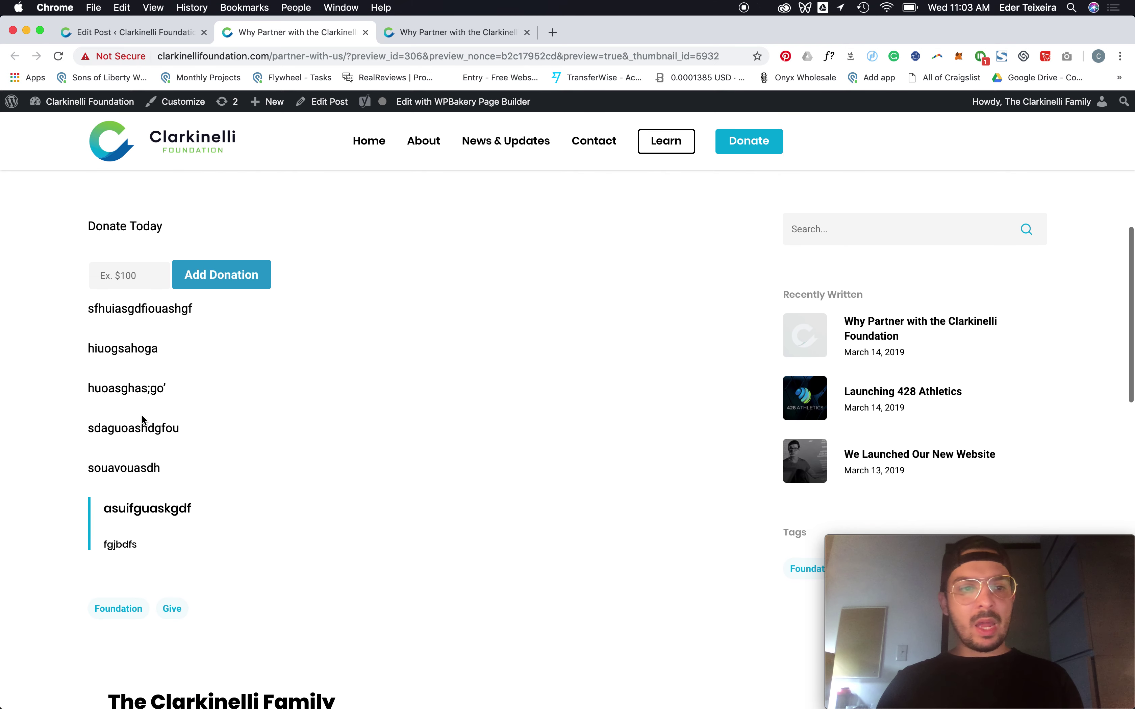
- Return to the post editor and review the Yoast SEO and Post Header Settings sections below the content
left_click(116, 40)
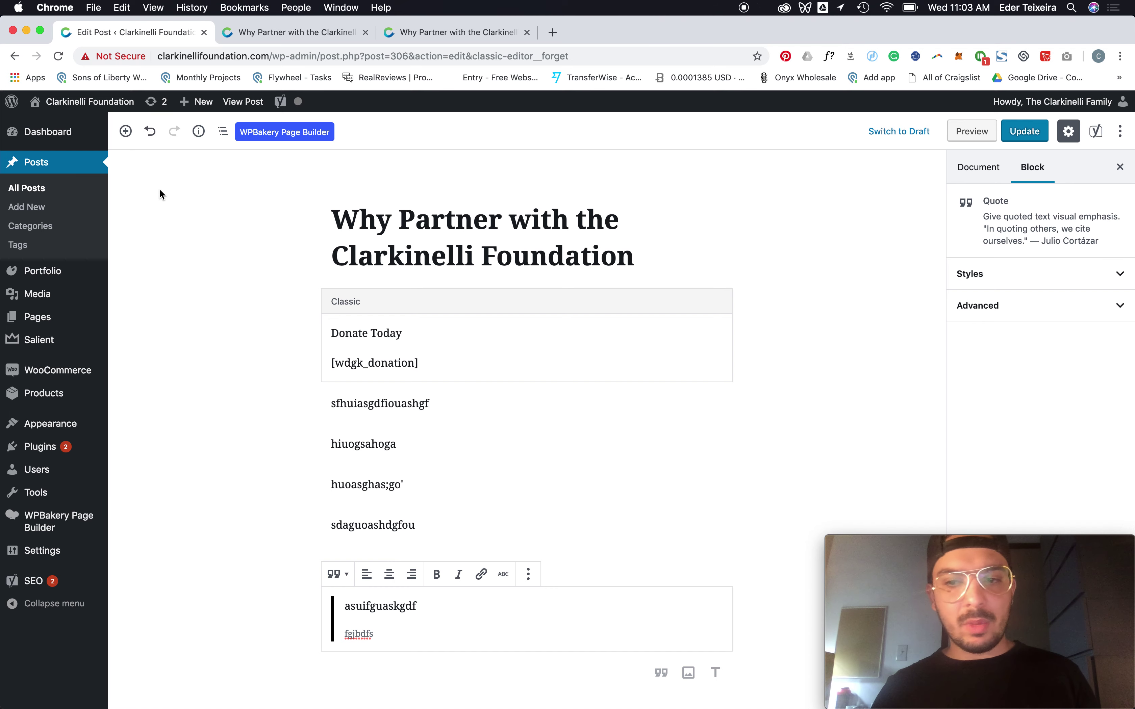
scroll(673, 181, "down", 12)
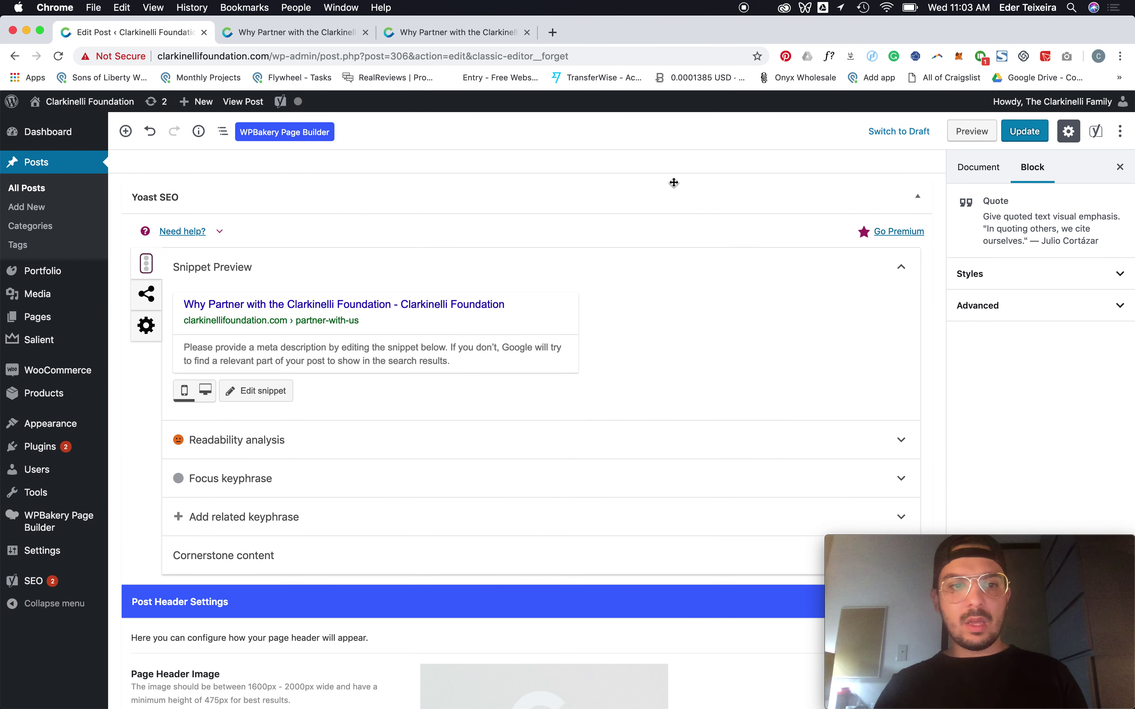
scroll(674, 182, "up", 15)
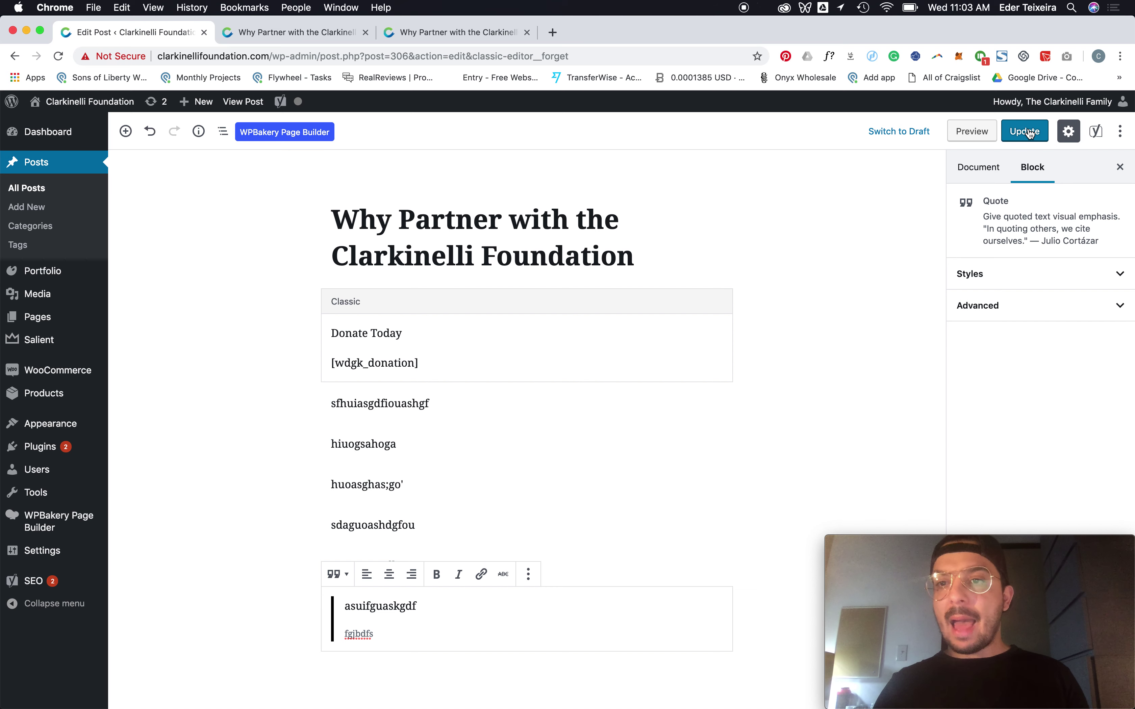
- Look through the editor options and switch to the Code Editor to view the post's markup
left_click(1119, 132)
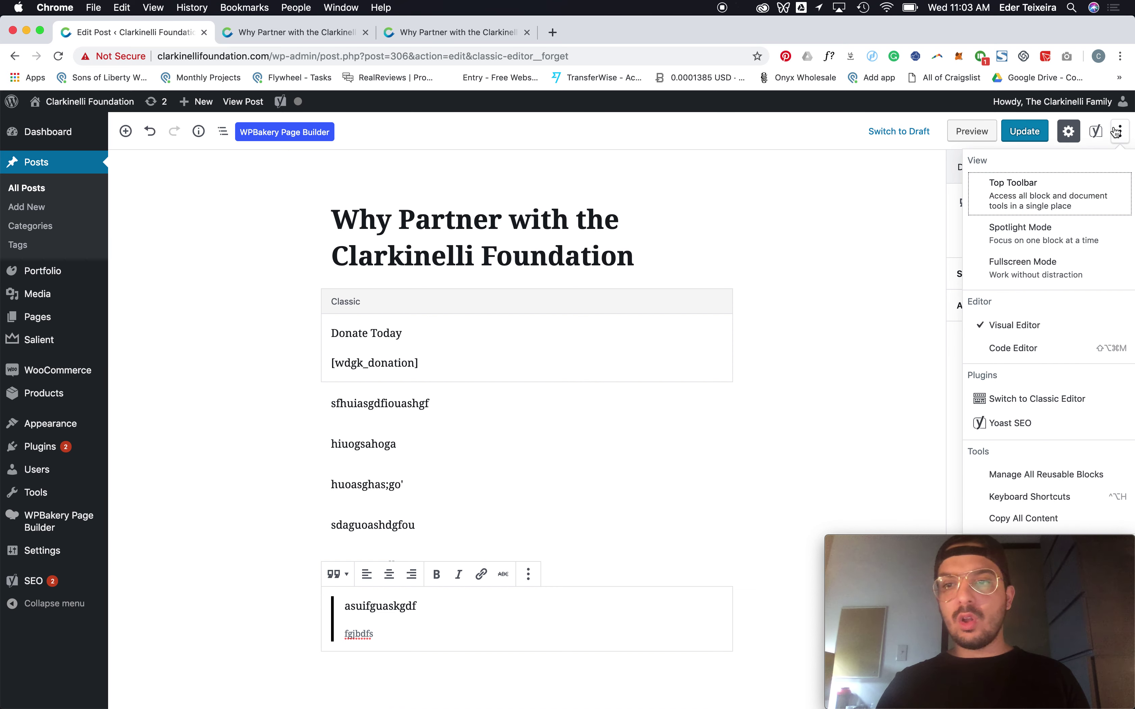
left_click(1118, 133)
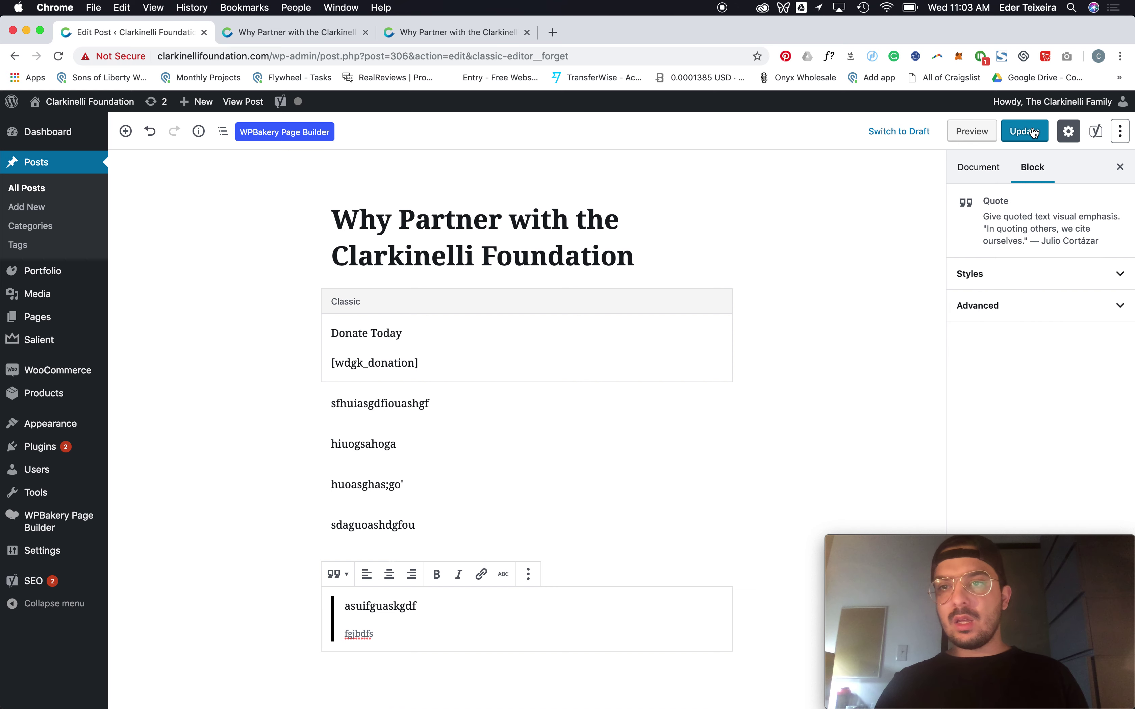
left_click(1117, 138)
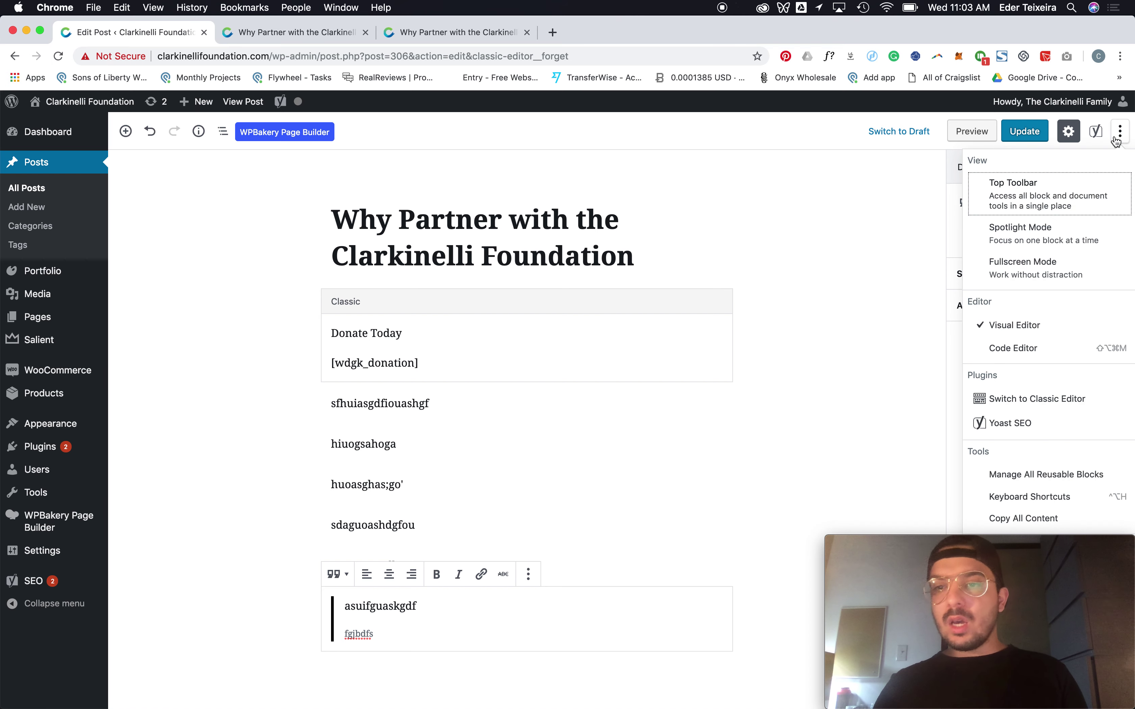
left_click(1011, 350)
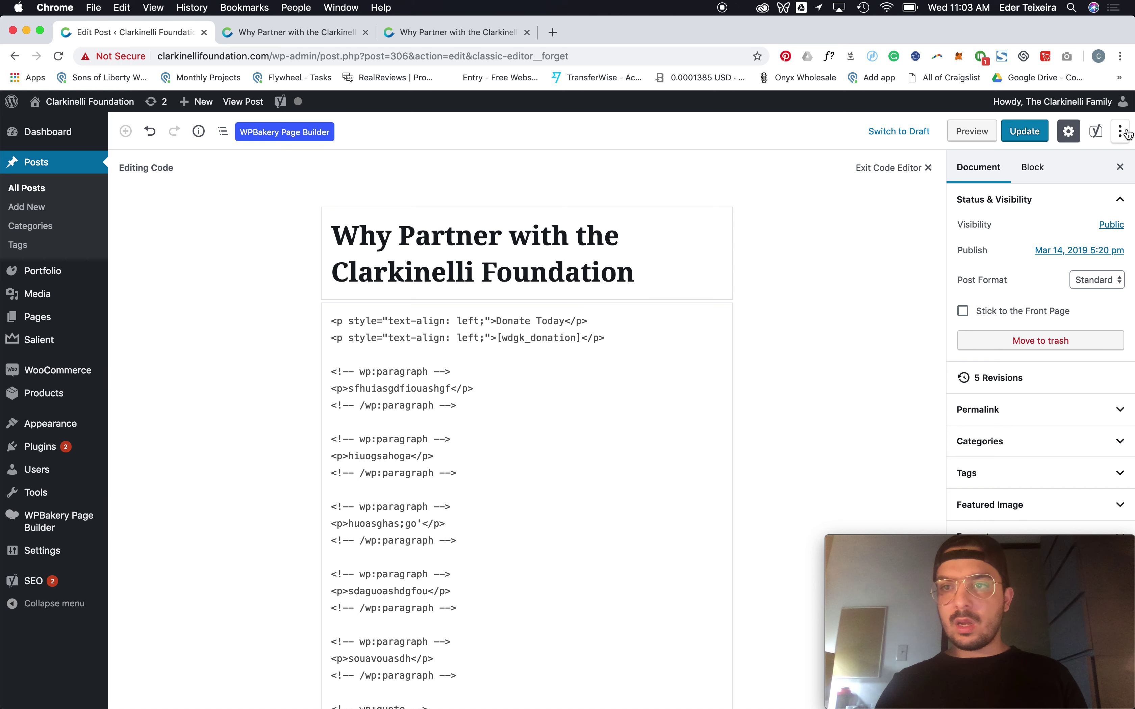
- Leave the block editor for the posts list and open "Why Partner with the Clarkinelli Foundation" in the classic editor
left_click(33, 189)
key("Return")
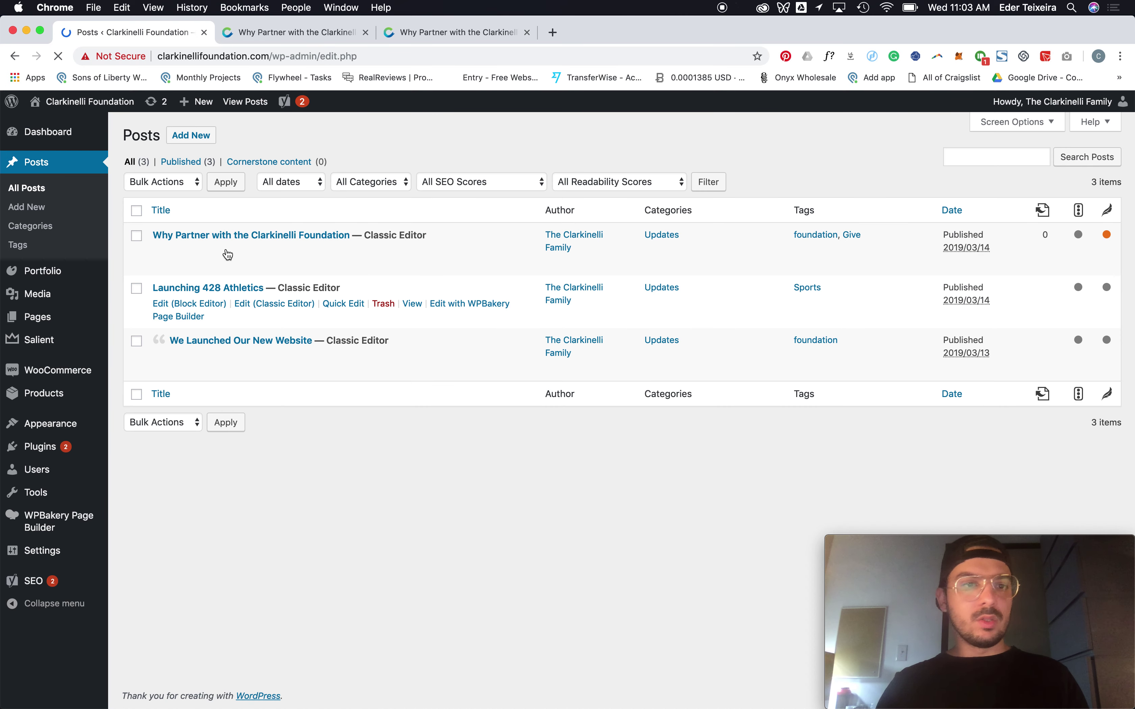
mouse_move(202, 237)
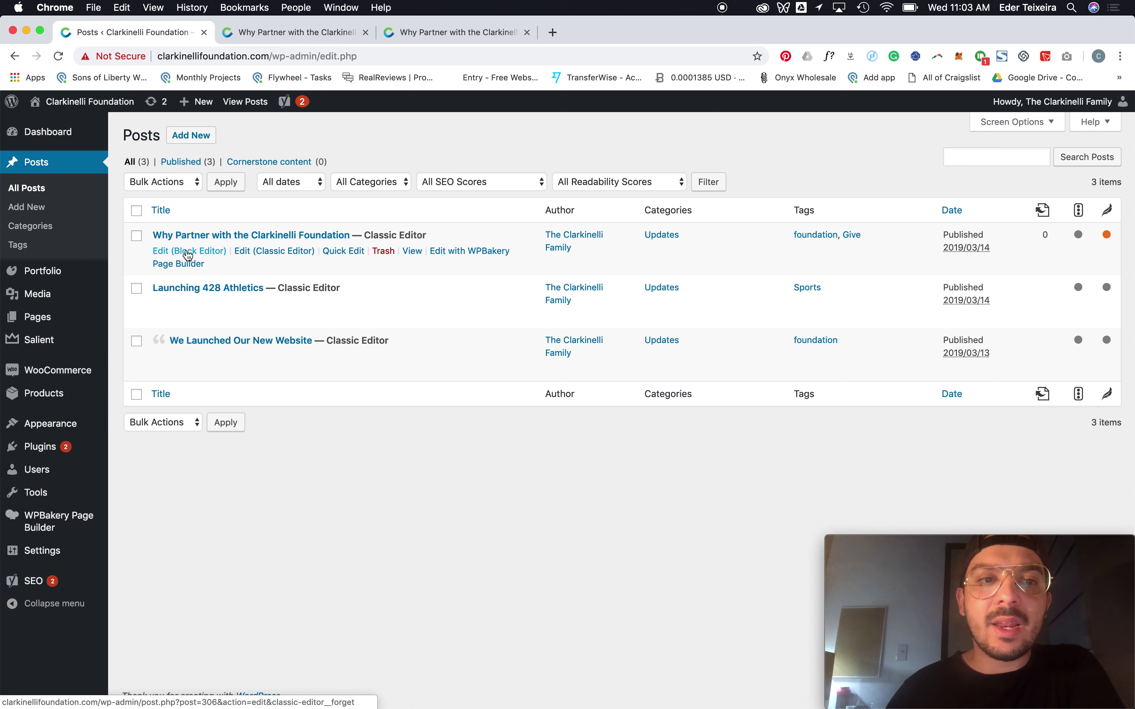
left_click(277, 256)
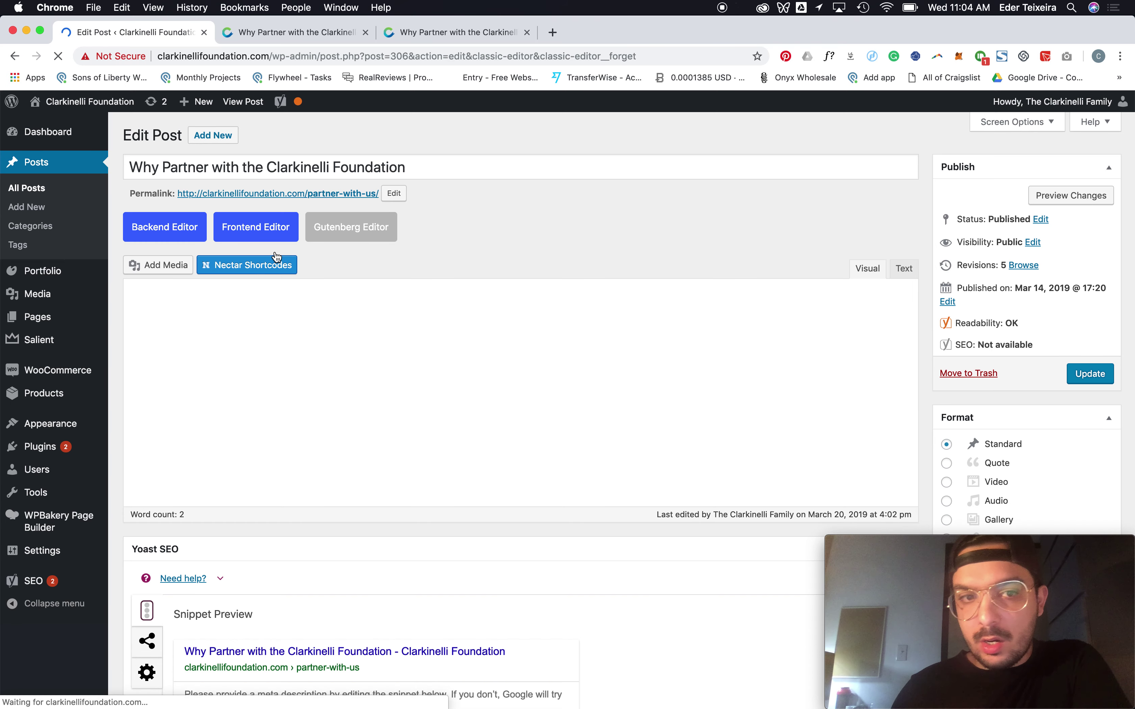
- Add a short greeting sentence with the author's name below the [wdgk_donation] shortcode
left_click(289, 374)
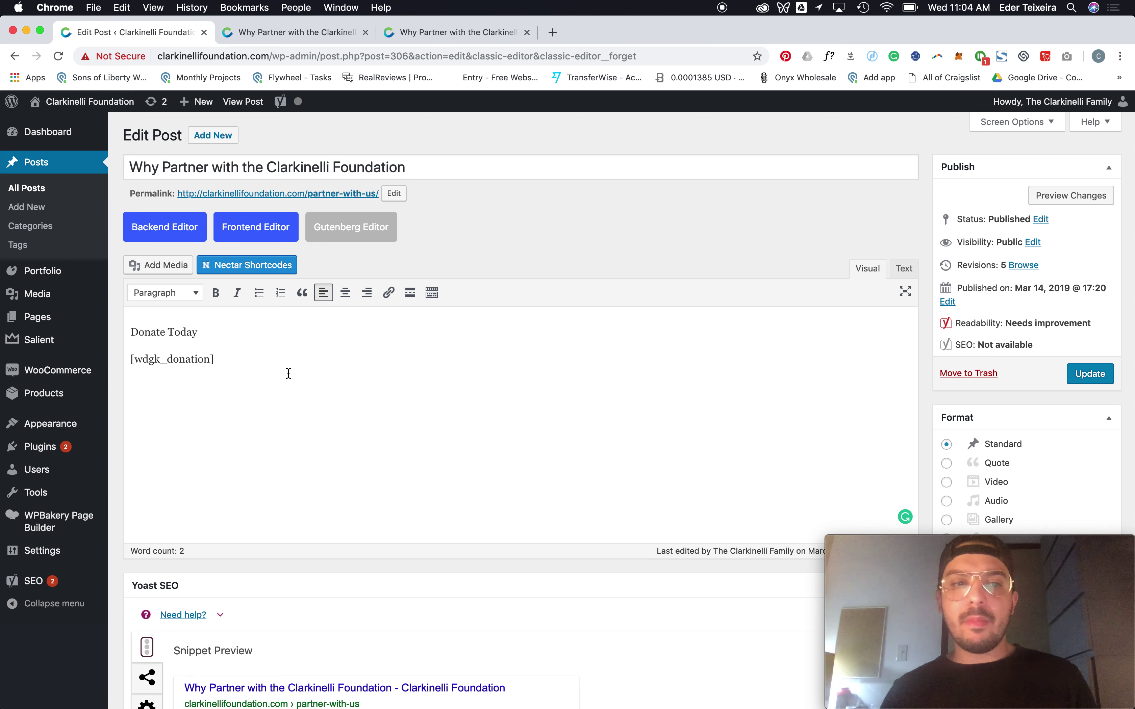
left_click_drag(286, 373, 113, 326)
left_click(111, 321)
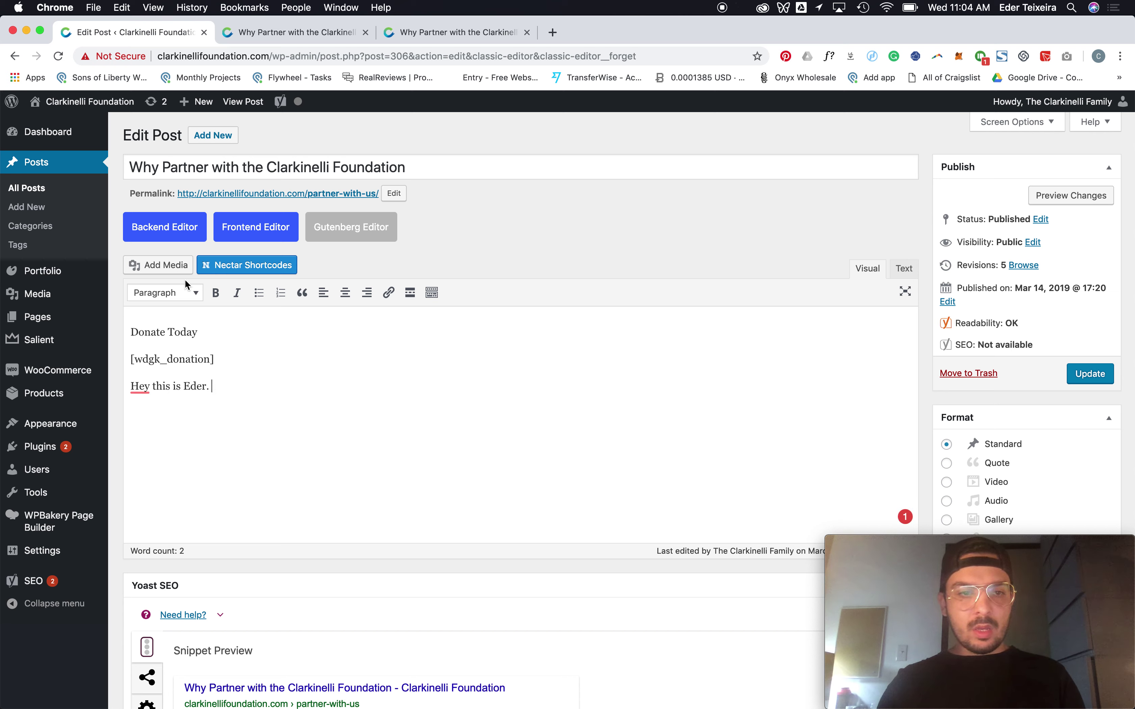
- Change the post title to "The 5 Ways to Change the World"
triple_click(222, 167)
type("Thj")
key("BackSpace")
type("e")
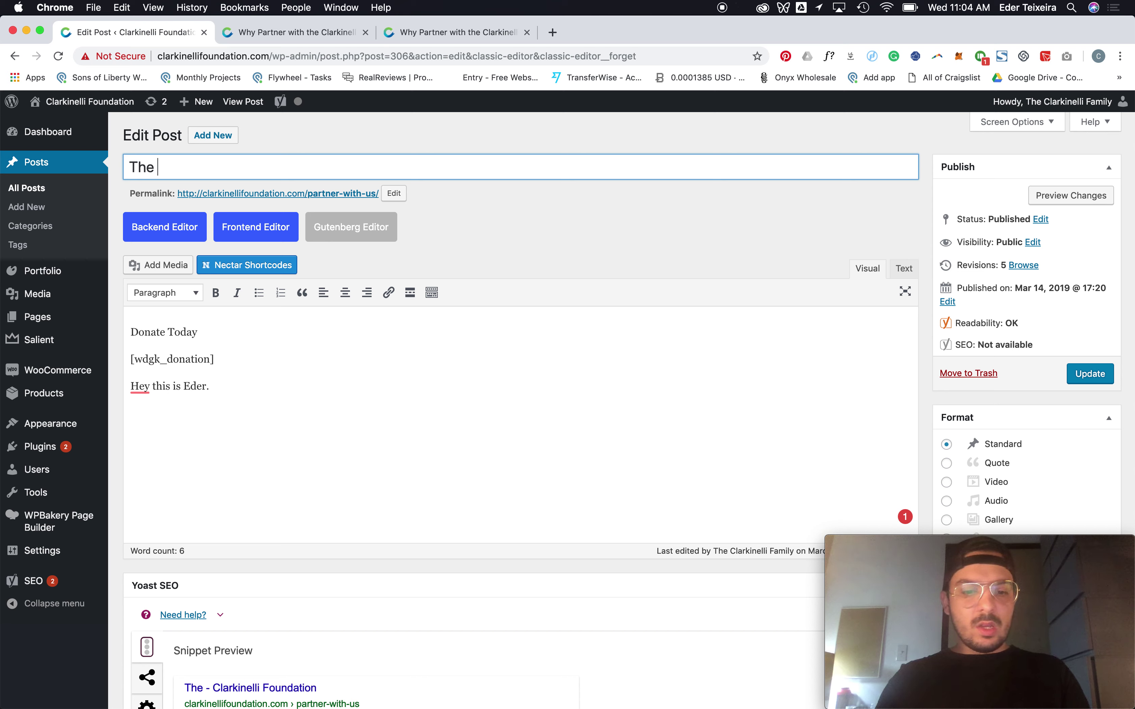
type(" 5 Ways to Change the World")
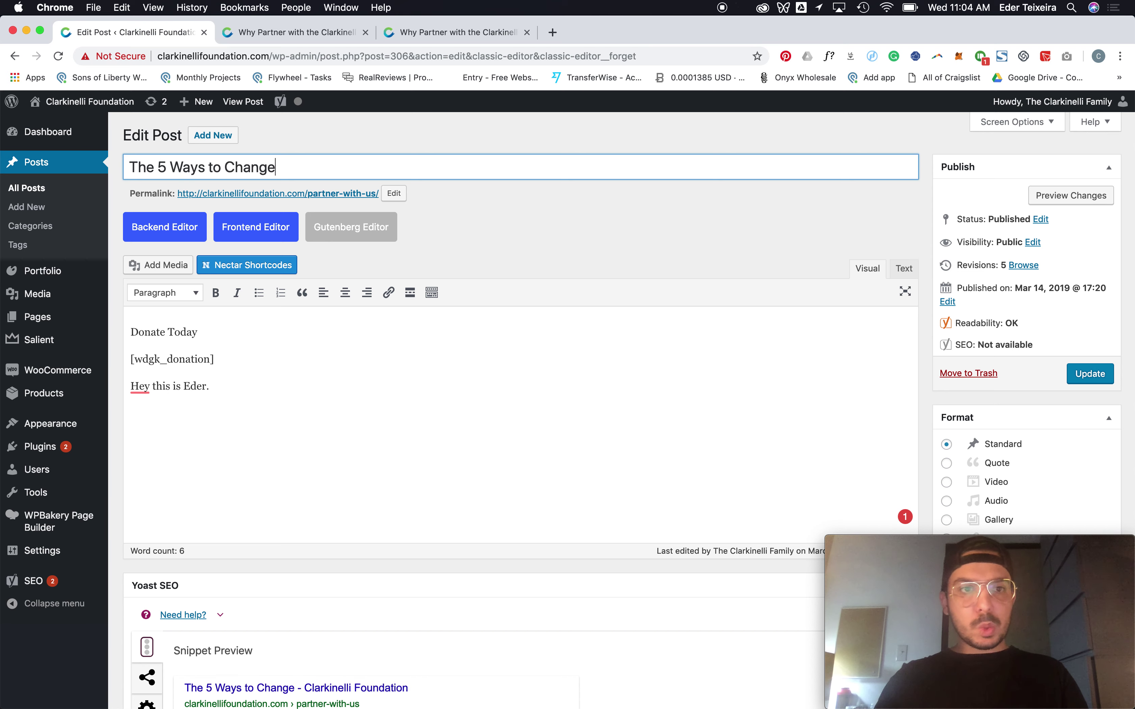
- Replace the greeting with "This in an intro and I would like for you to read this intro." and paste six more copies after it
triple_click(177, 386)
type("T")
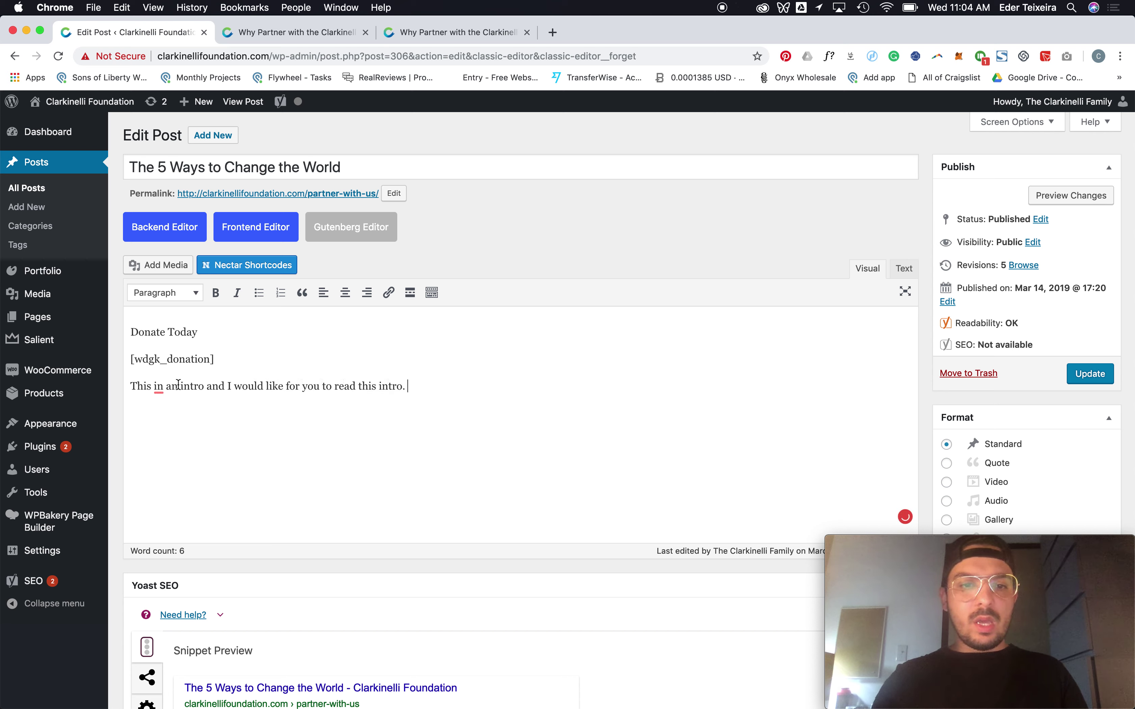
triple_click(307, 385)
key("super+c")
left_click(426, 385)
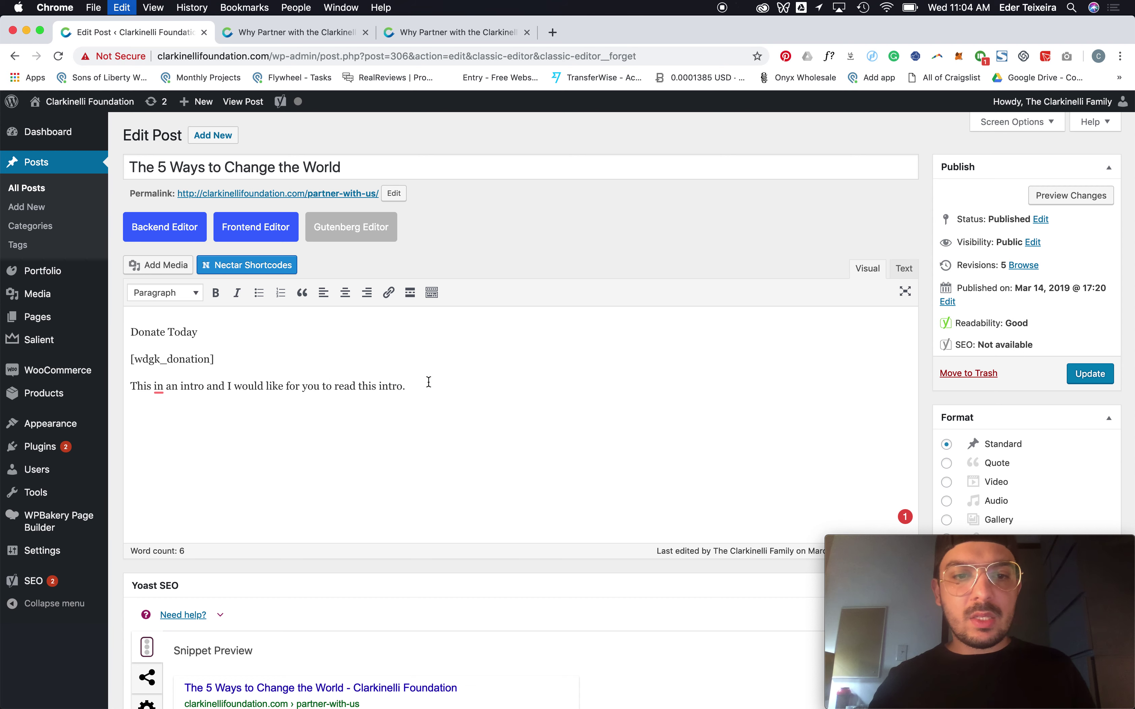
key("super+v")
key("super+v")
key("super+v")
key("super+v")
key("super+v")
key("super+v")
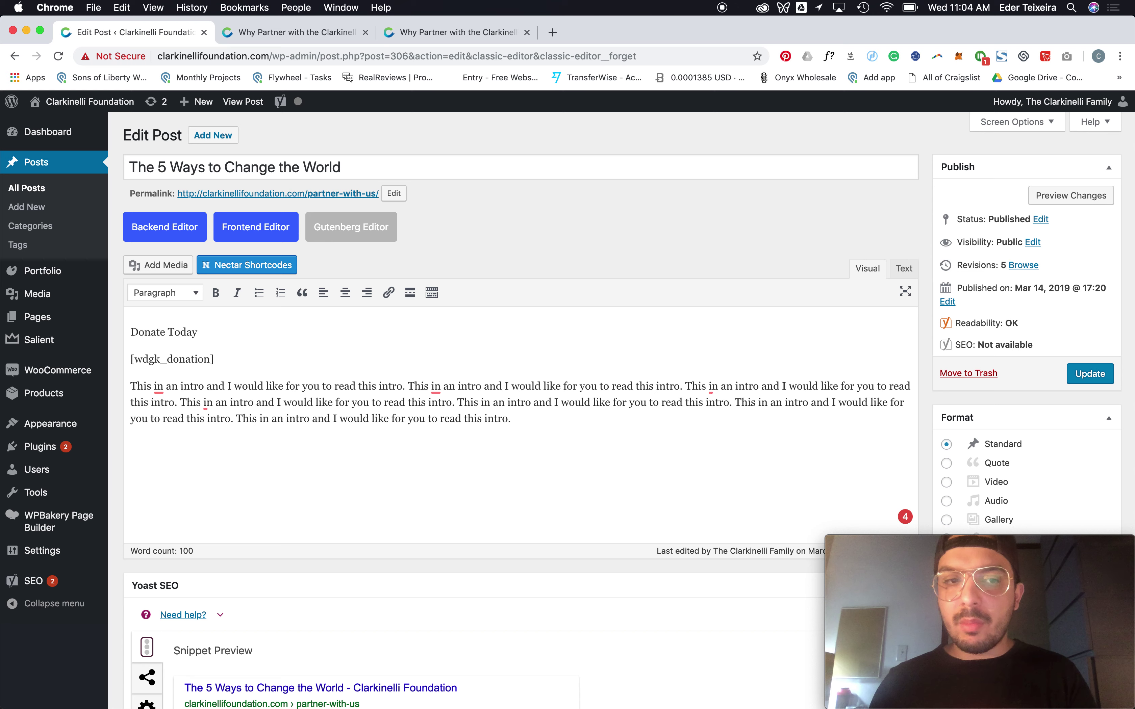
- Add the plain, unnumbered line "Start at Home" below the intro paragraph
type("1.")
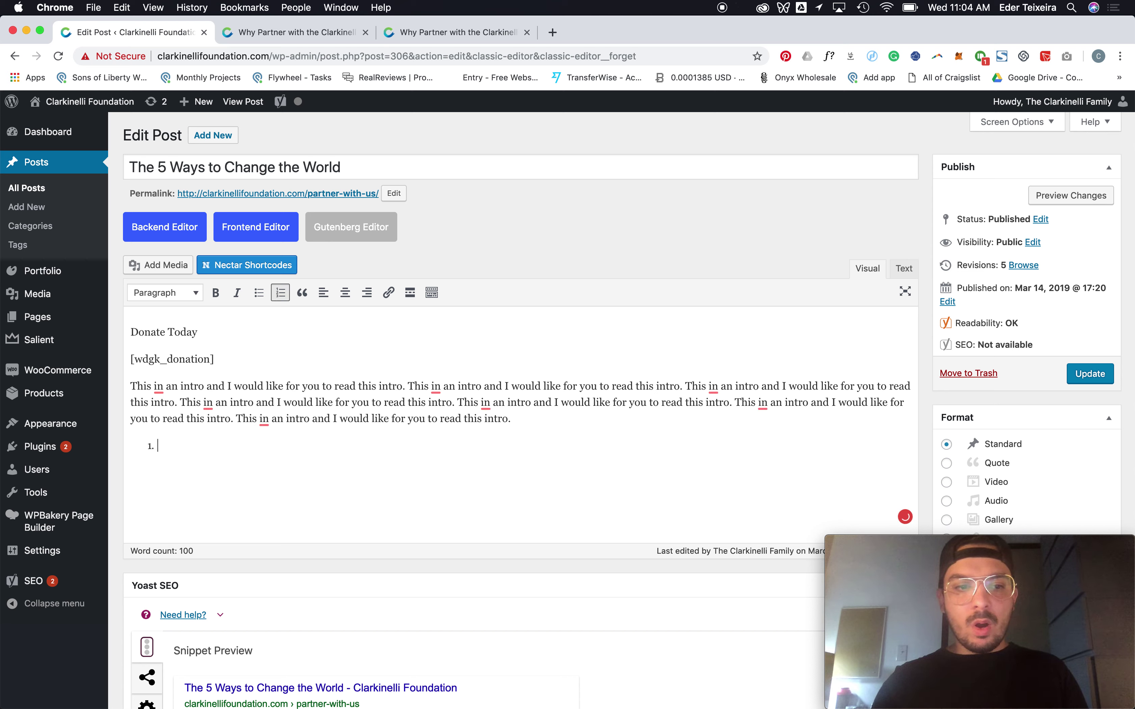
key("BackSpace")
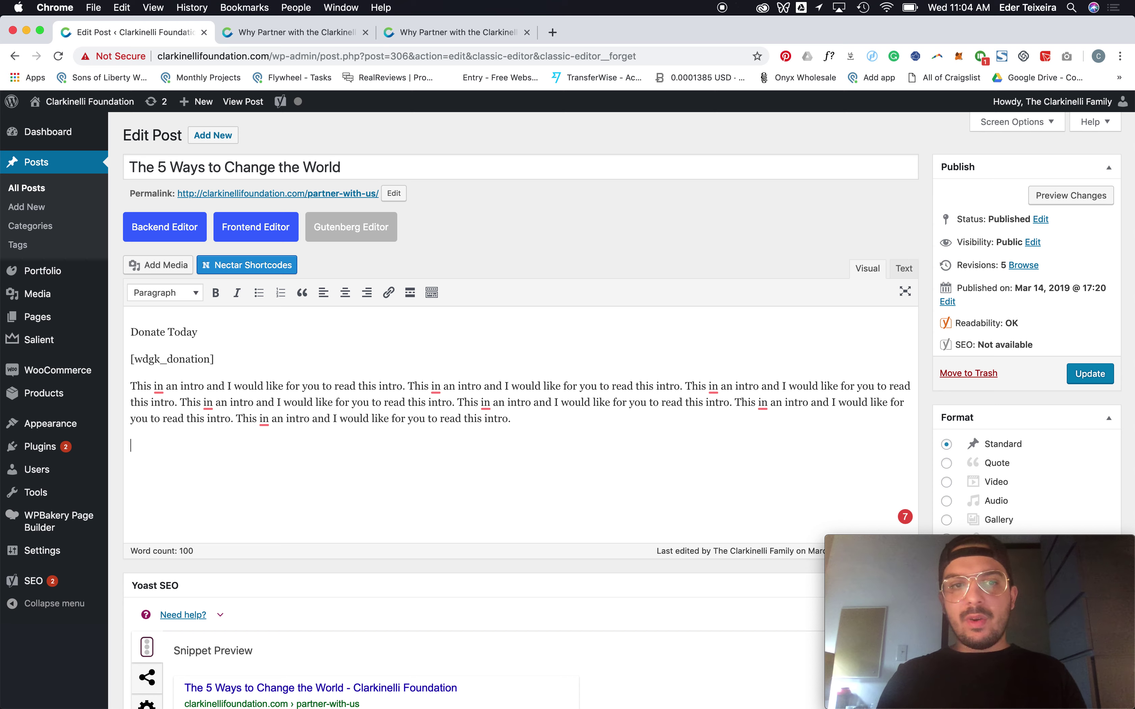
type("Start at Home")
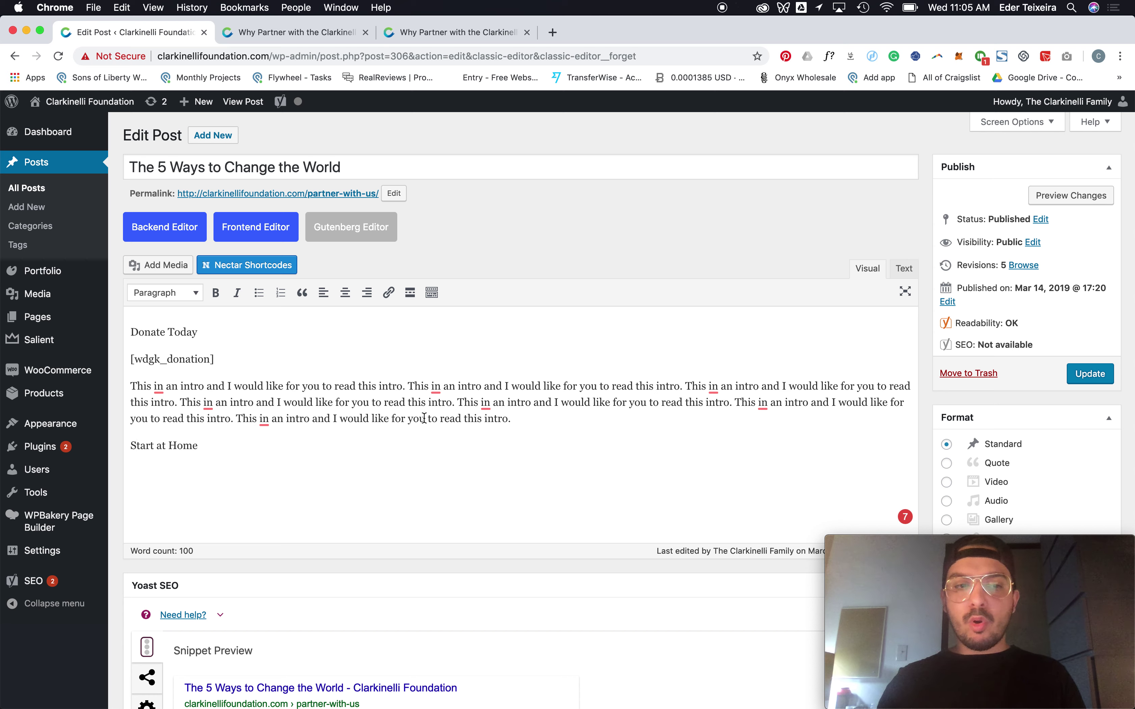
- Copy the whole intro paragraph and paste it as body text below the "Start at Home" line
left_click_drag(514, 419, 129, 391)
key("super+c")
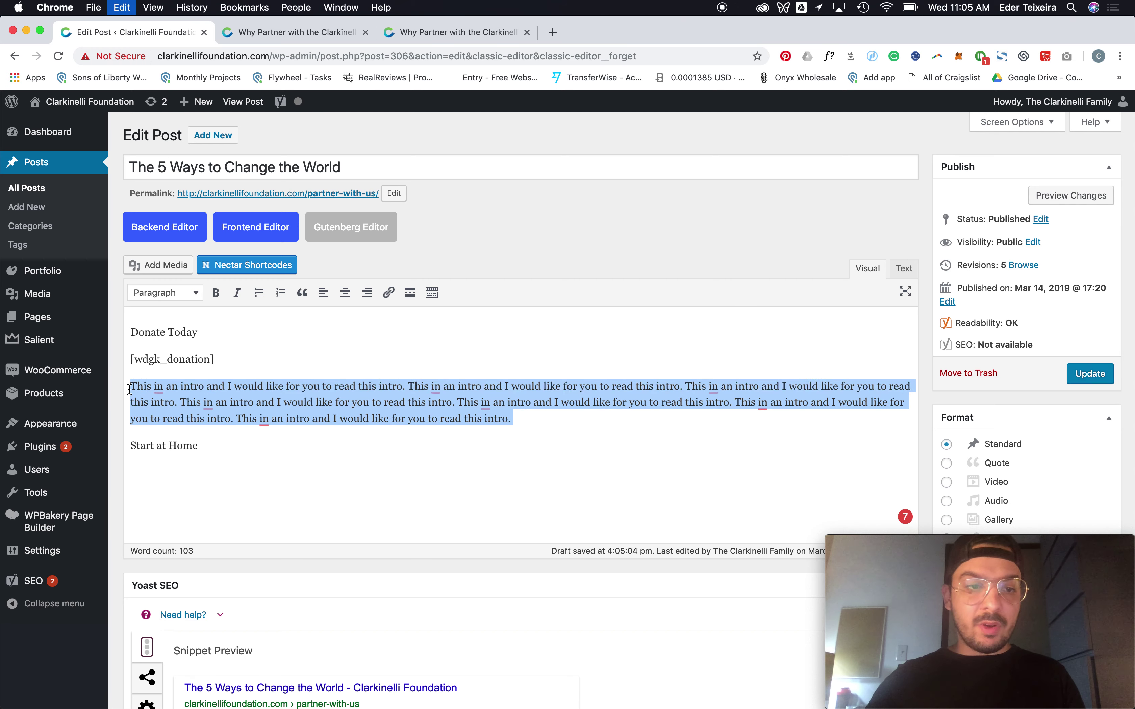
left_click(177, 463)
key("super+v")
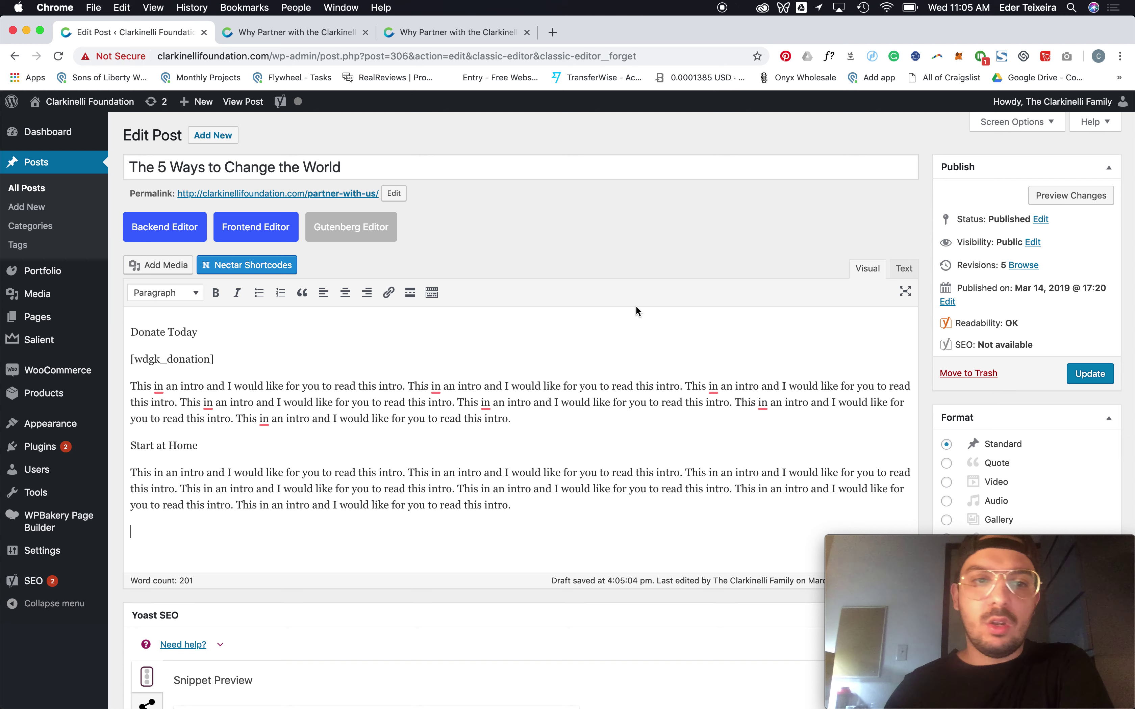
- Move the "Donate Today" line and the [wdgk_donation] shortcode from the start to the end of the post
left_click_drag(298, 361, 107, 317)
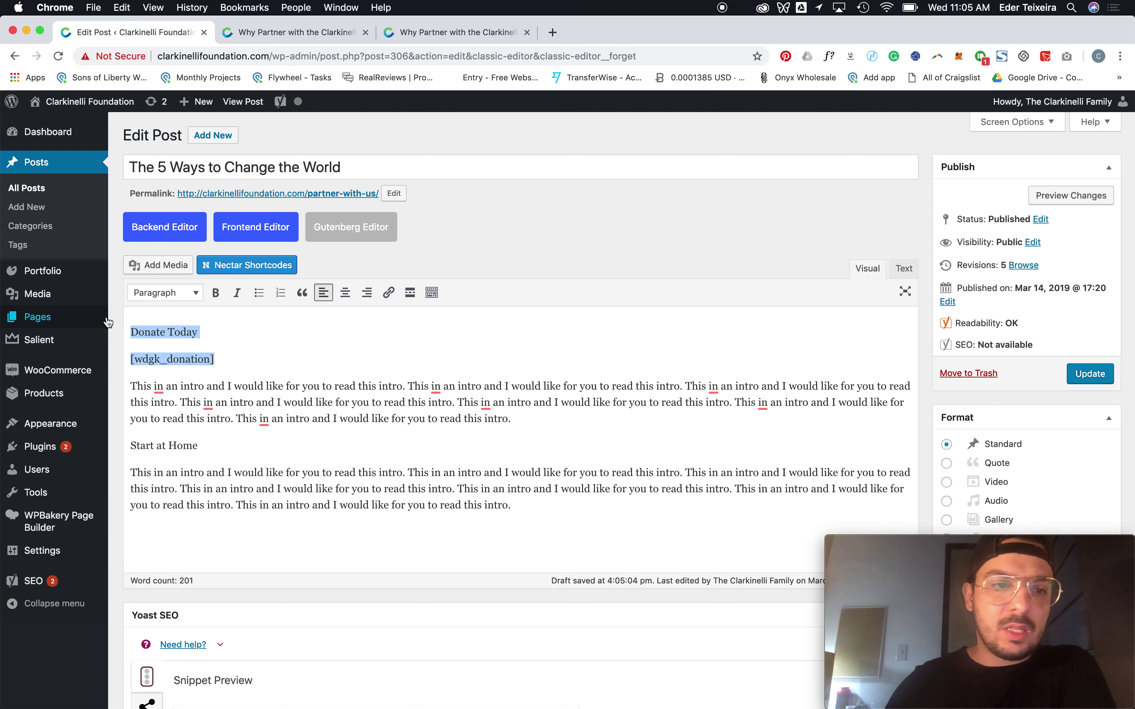
key("BackSpace")
key("Delete")
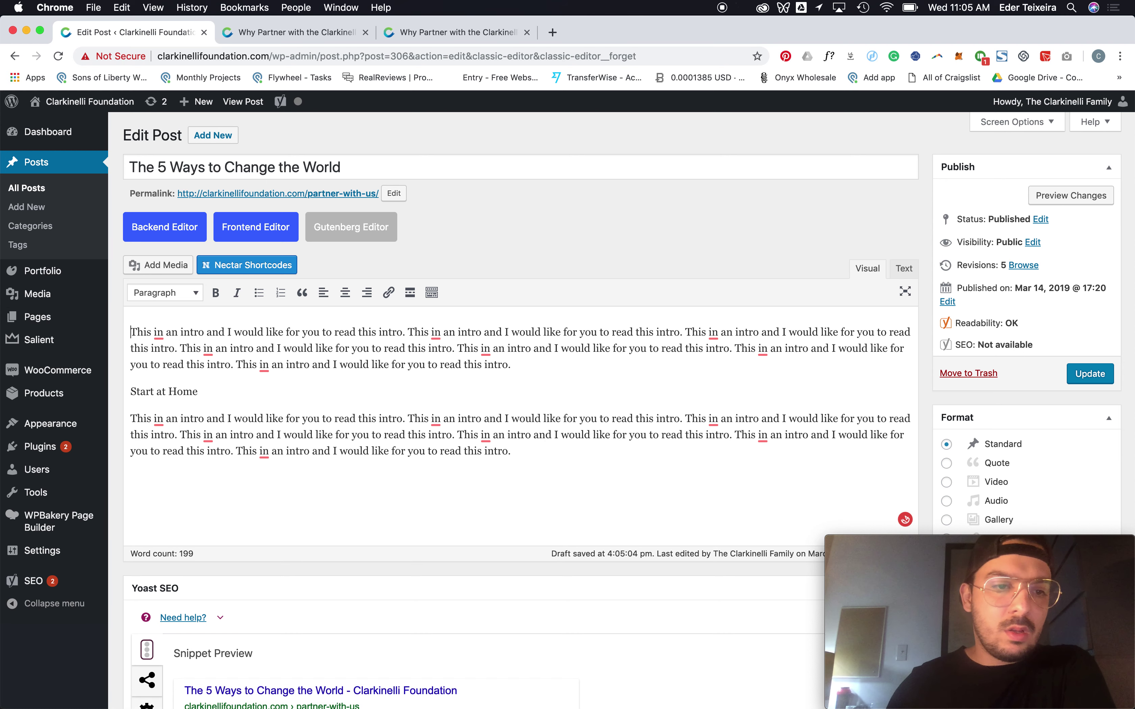
left_click(375, 472)
key("Return")
key("super+v")
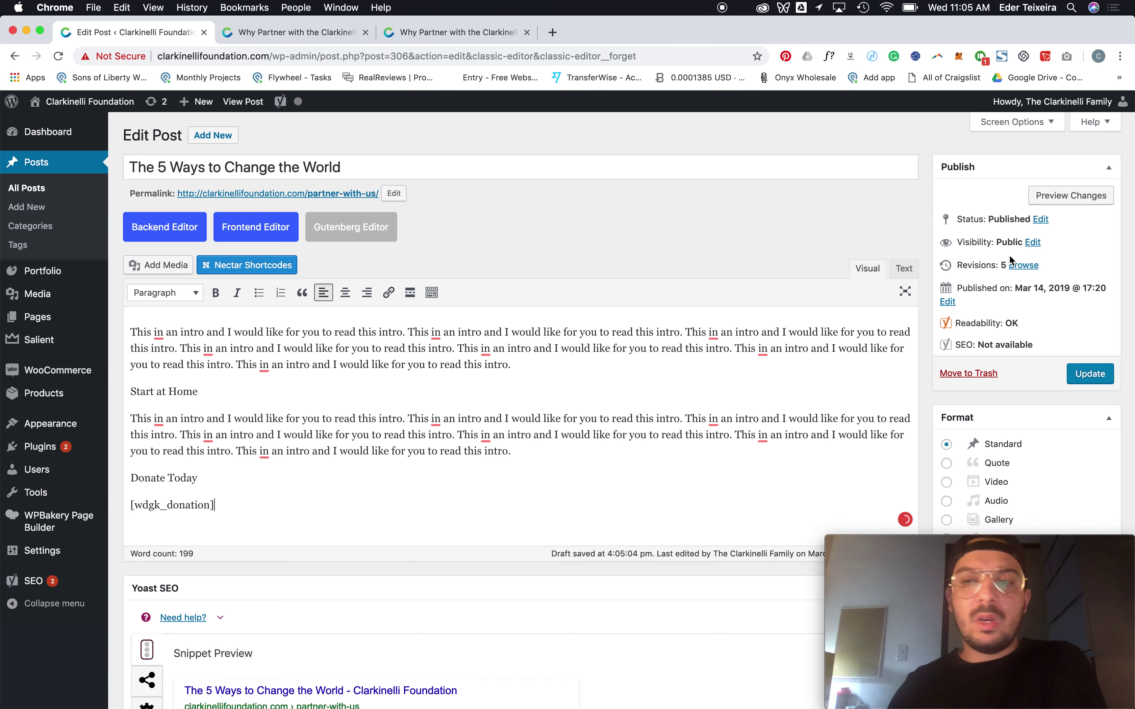
- Preview the post changes and examine how the "Start at Home" line stands out from the paragraphs around it
left_click(1045, 206)
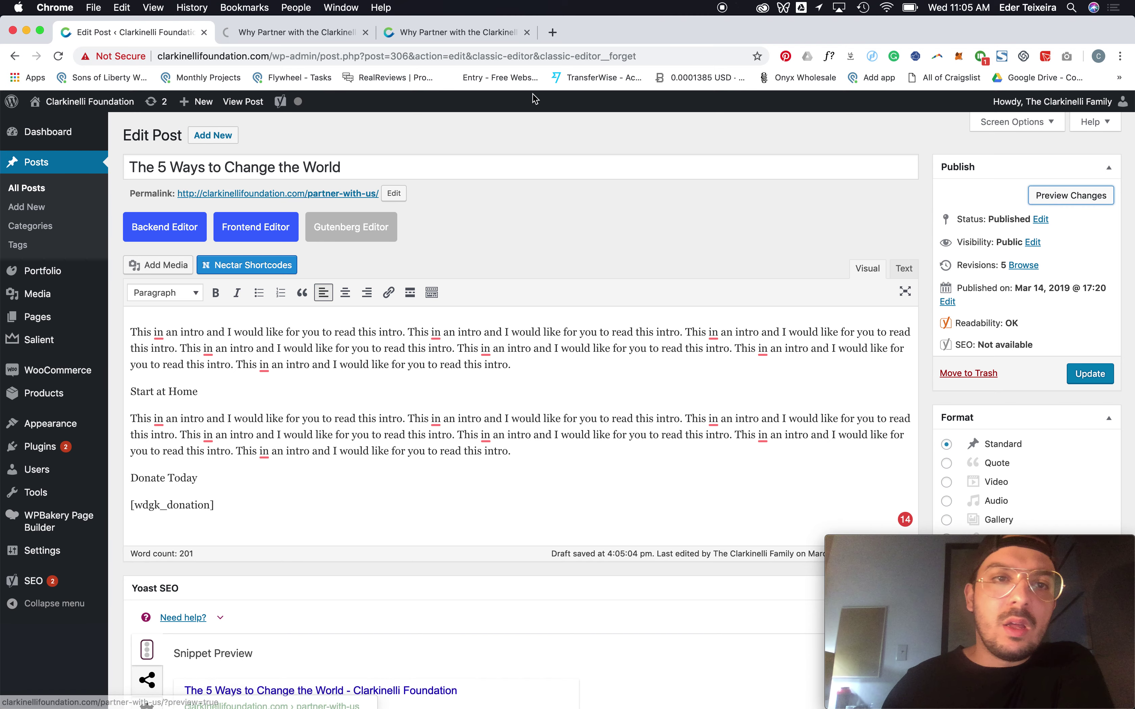
left_click(269, 33)
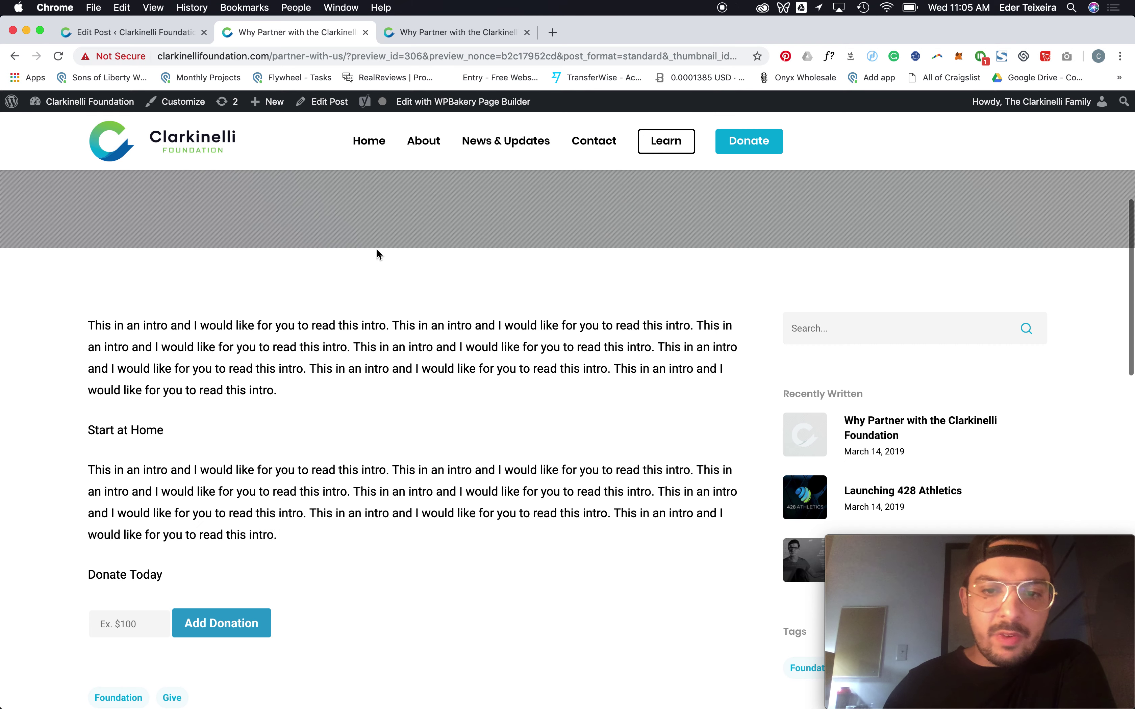
triple_click(170, 338)
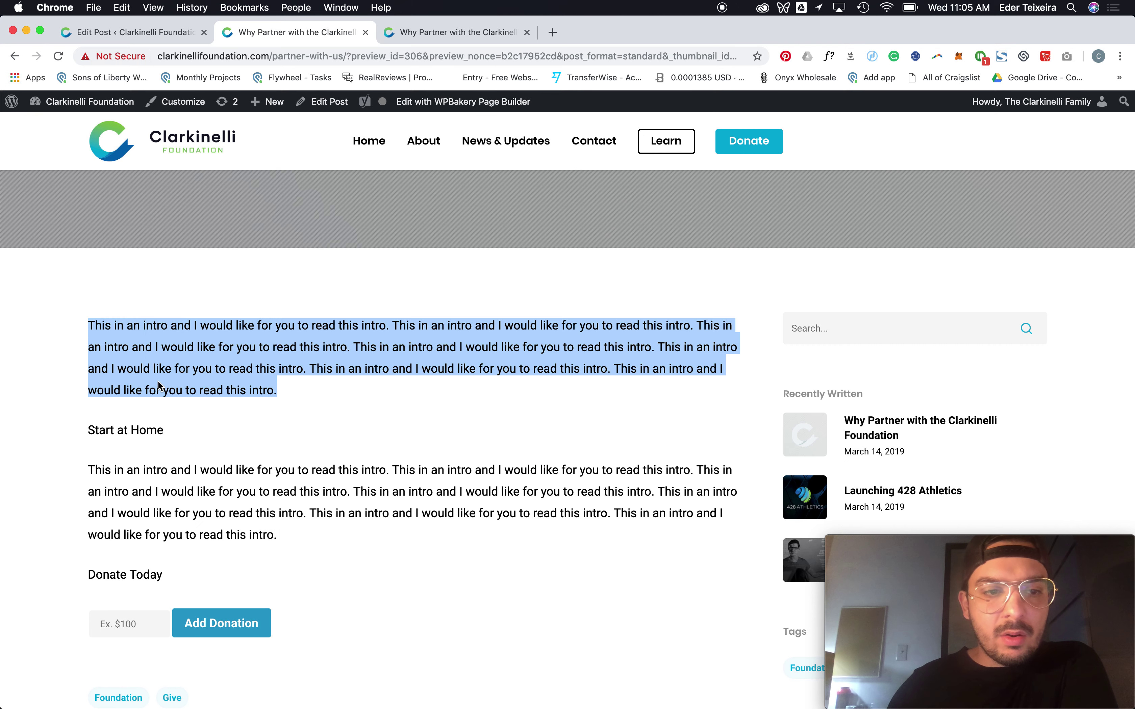
triple_click(134, 425)
triple_click(150, 508)
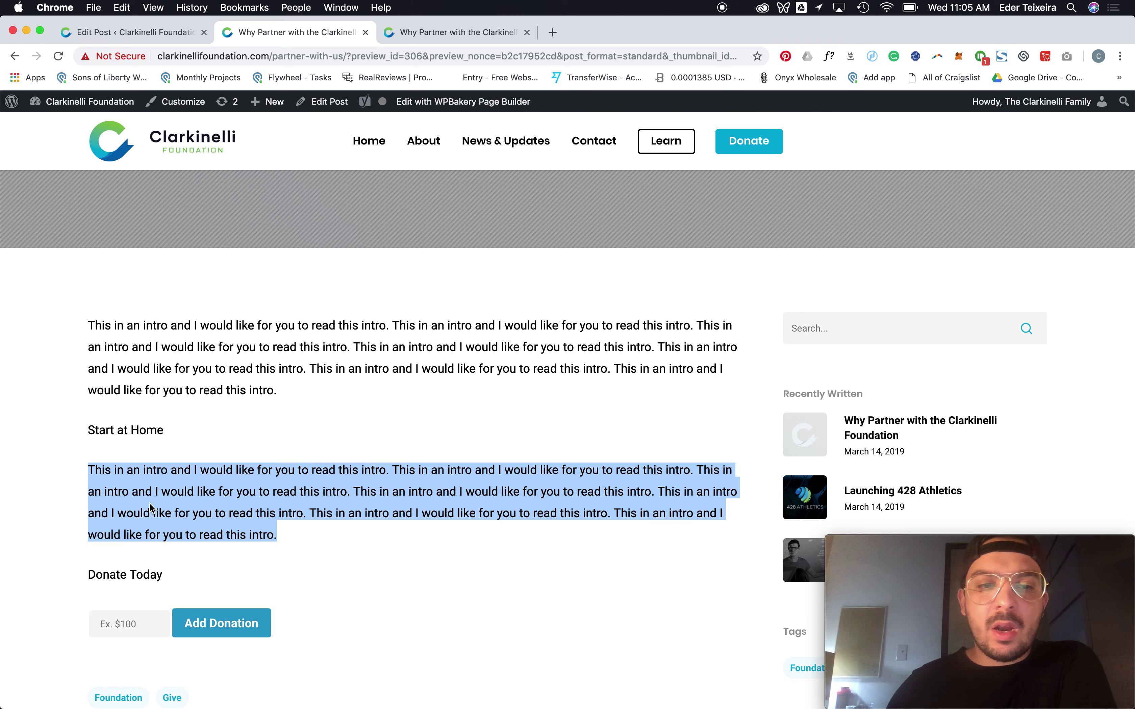
triple_click(129, 427)
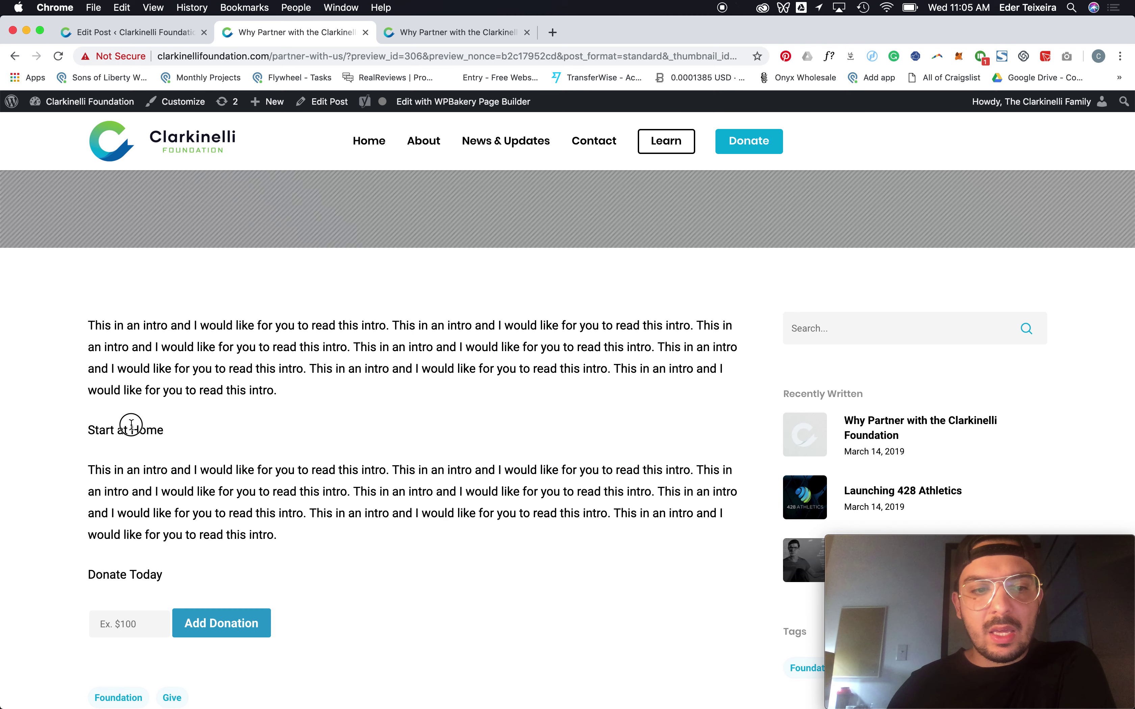
triple_click(131, 425)
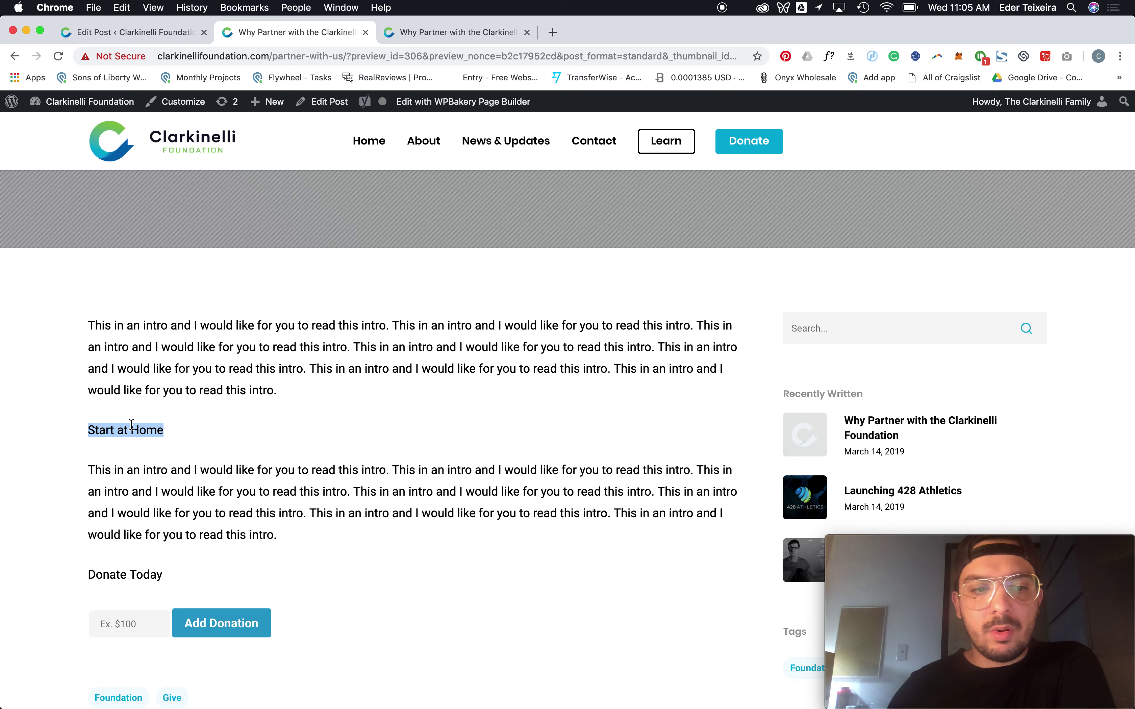
- Format the "Start at Home" line in the post editor as Heading 2 and preview the changes
left_click(110, 32)
left_click(180, 390)
triple_click(180, 391)
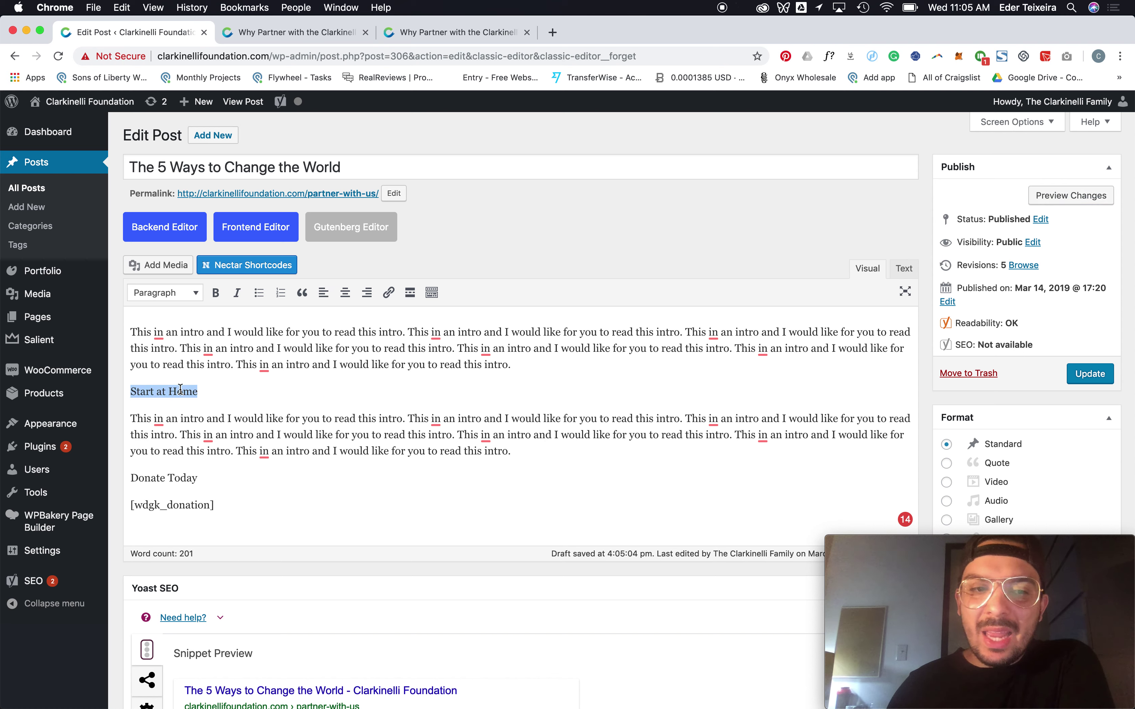
triple_click(179, 386)
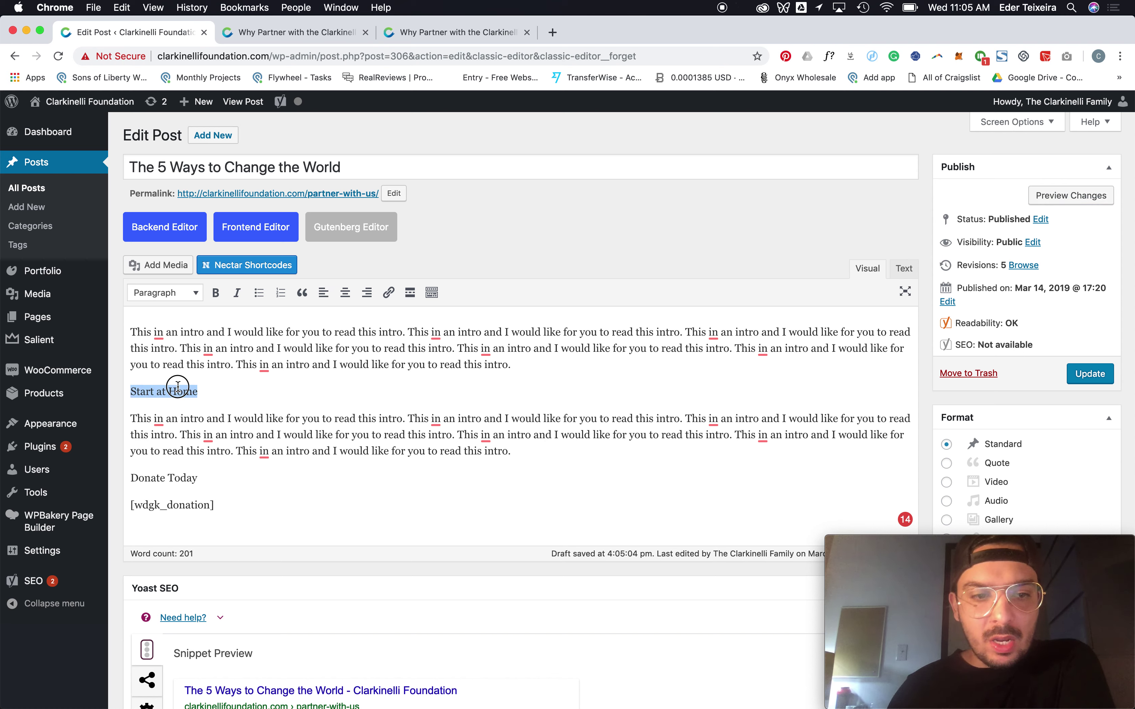
left_click(156, 293)
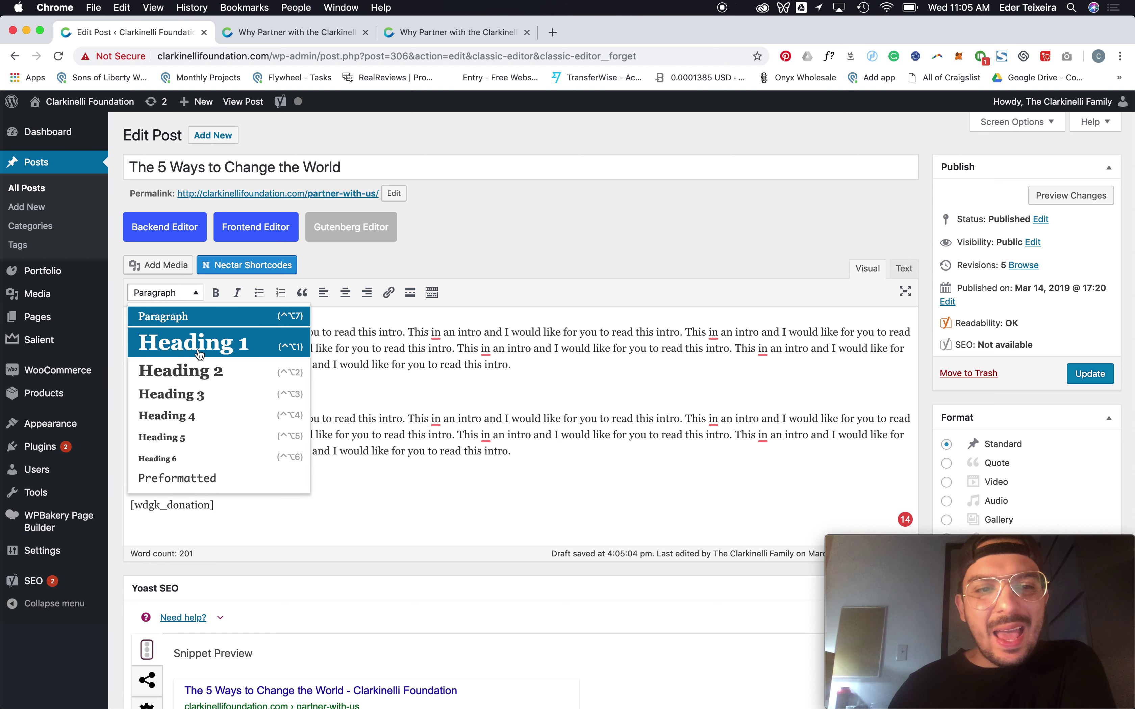
left_click(183, 167)
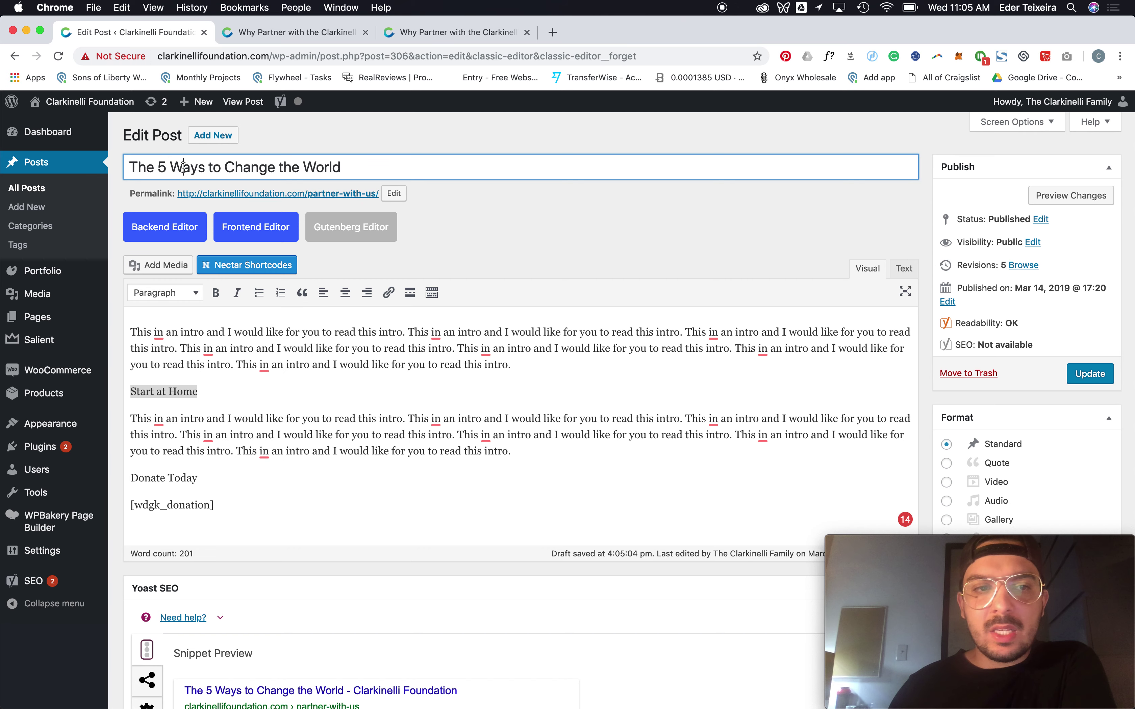
triple_click(183, 168)
left_click(162, 295)
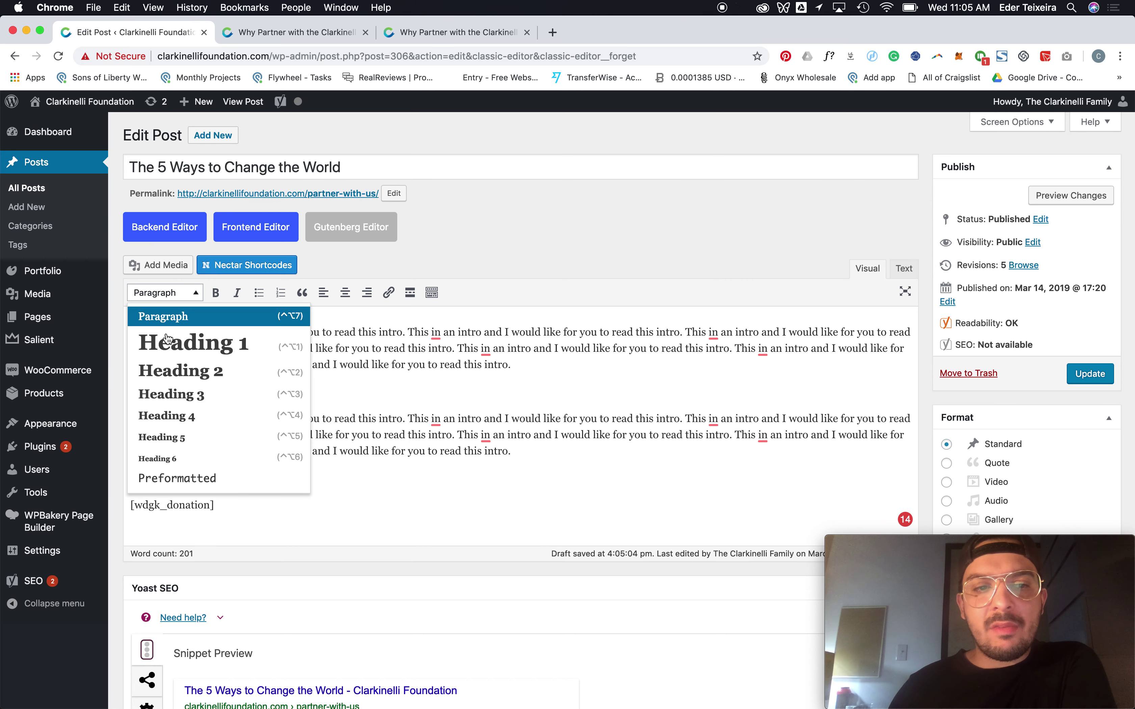
left_click(178, 371)
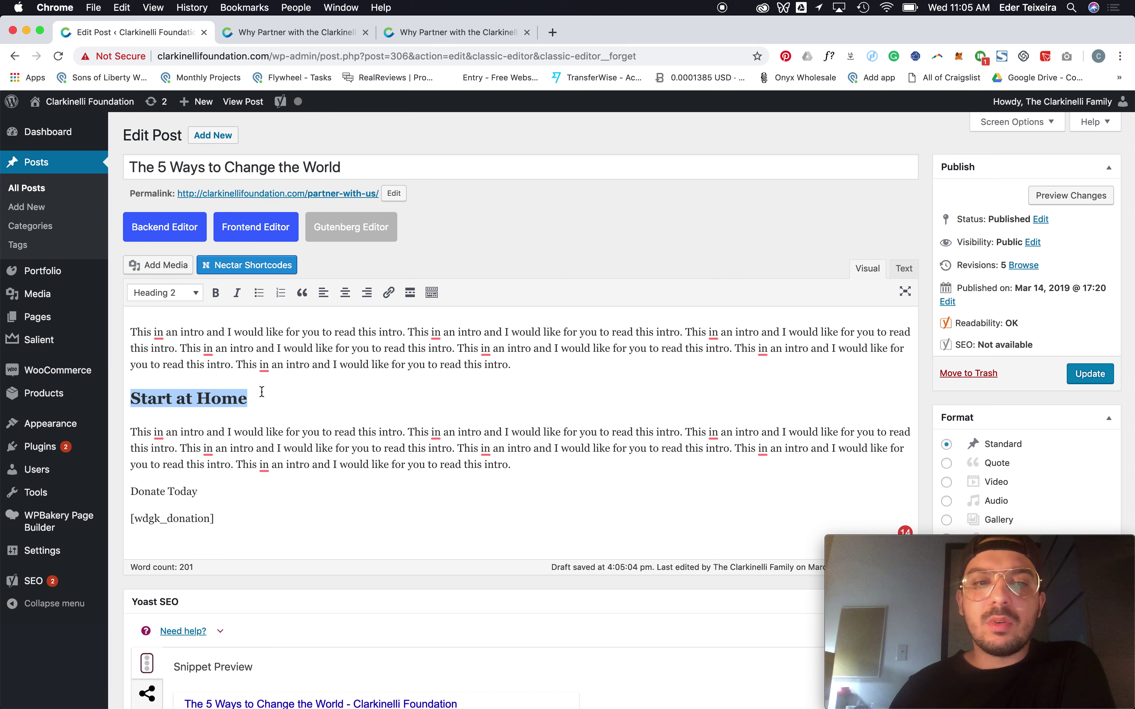
left_click(1061, 202)
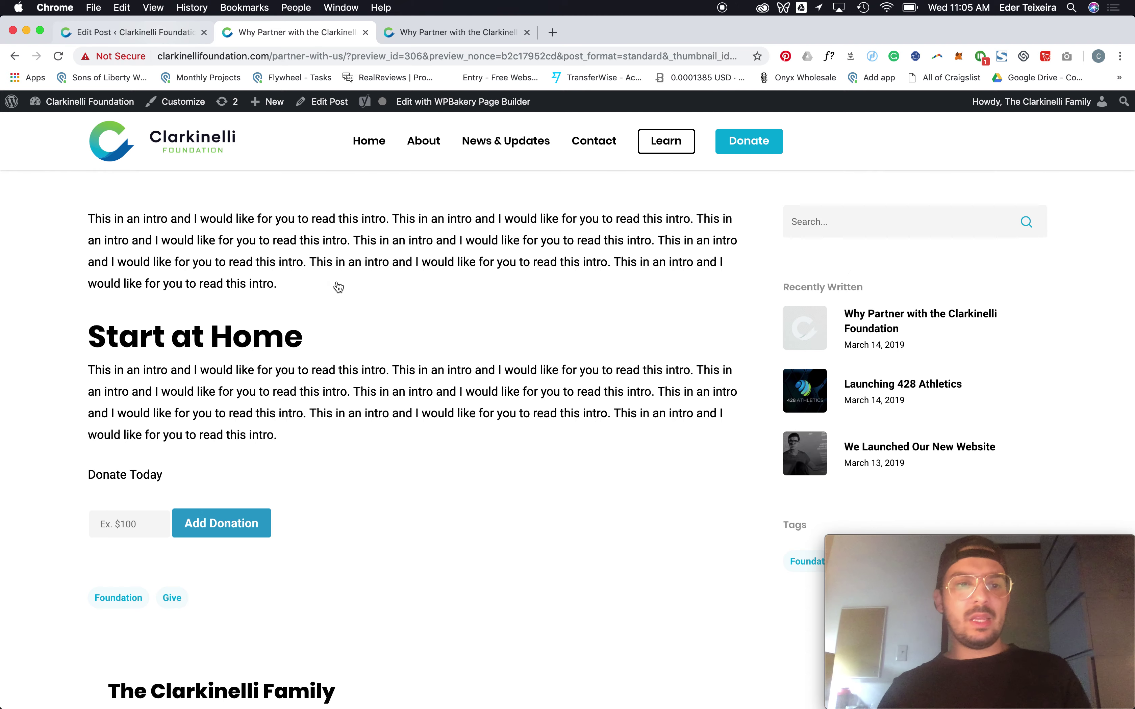
- Duplicate the "Start at Home" section above "Donate Today" and change the copy's heading to "Change Your City"
left_click(160, 35)
left_click(507, 464)
left_click_drag(507, 464, 106, 398)
left_click(543, 466)
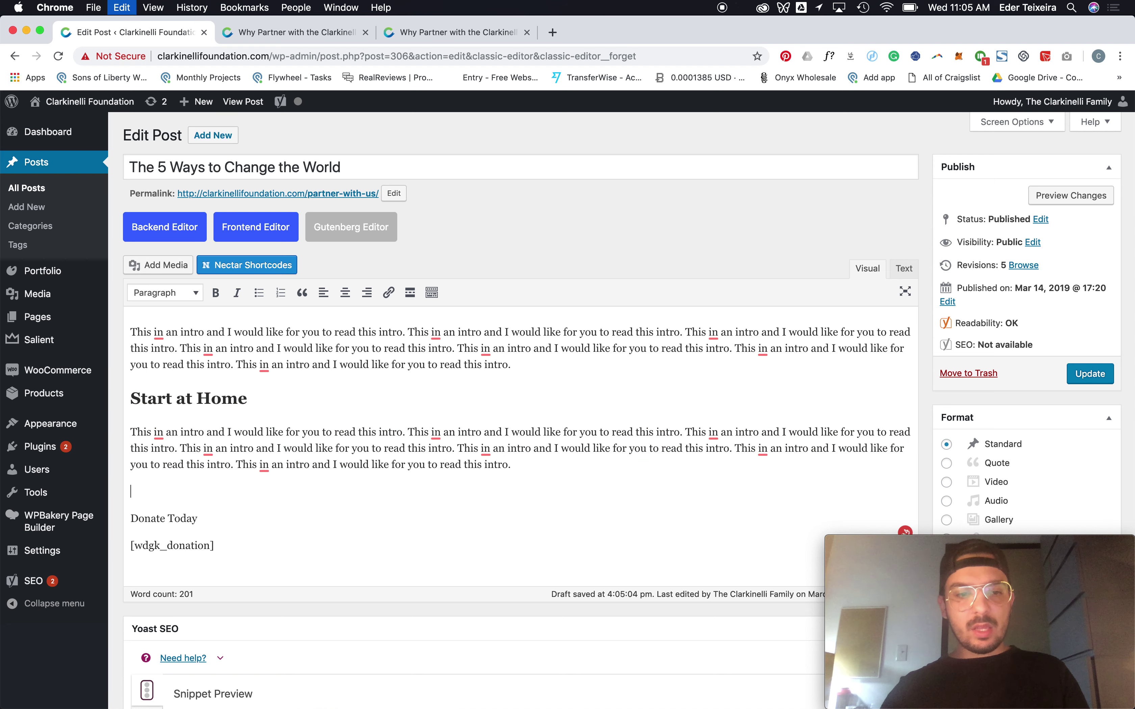
key("super+v")
triple_click(199, 490)
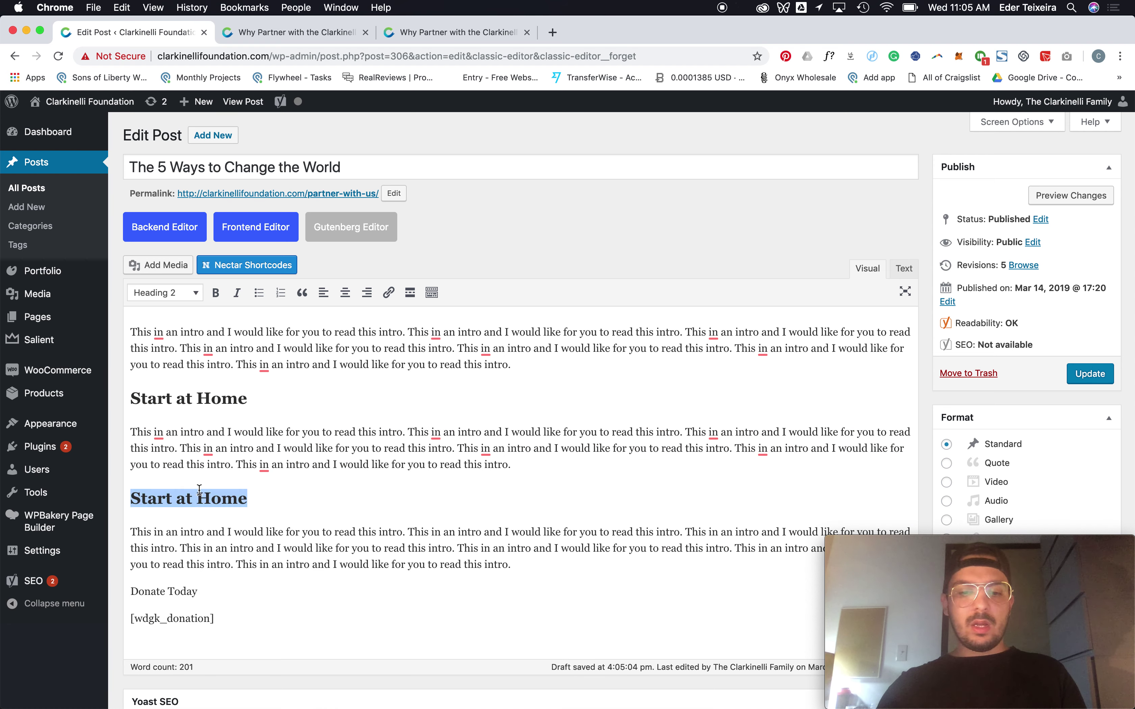
type("Change Your City")
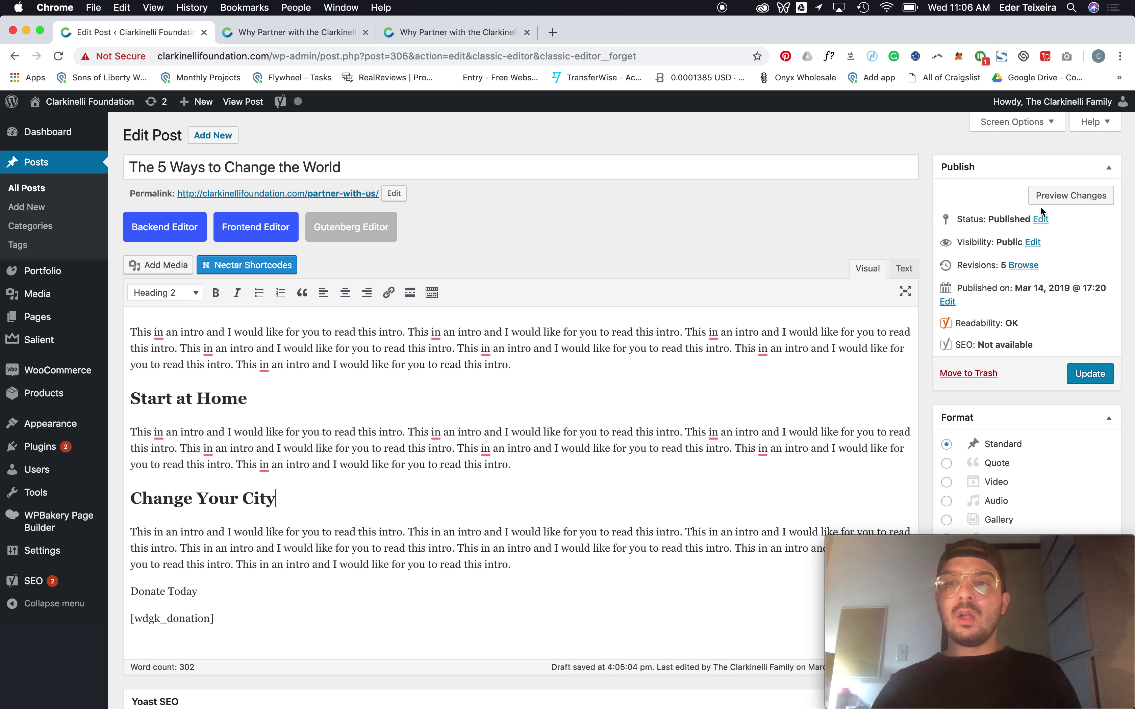
- Preview the changes and examine the "Start at Home" and "Change Your City" sections on the page
left_click(1044, 201)
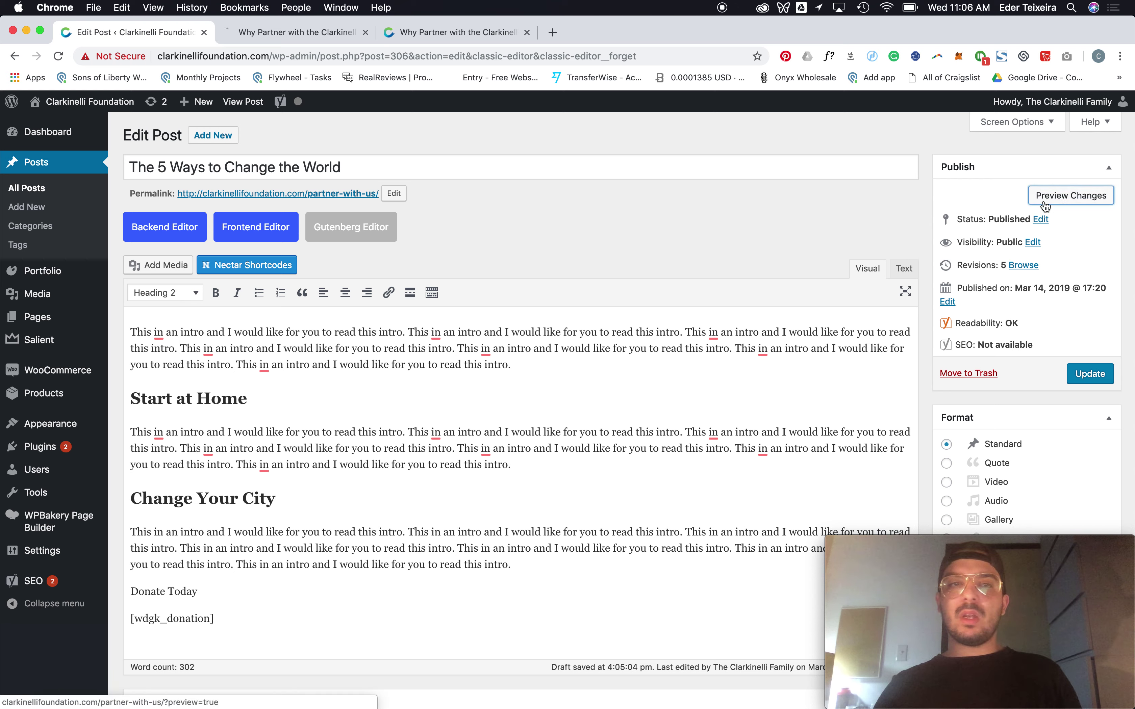
triple_click(206, 501)
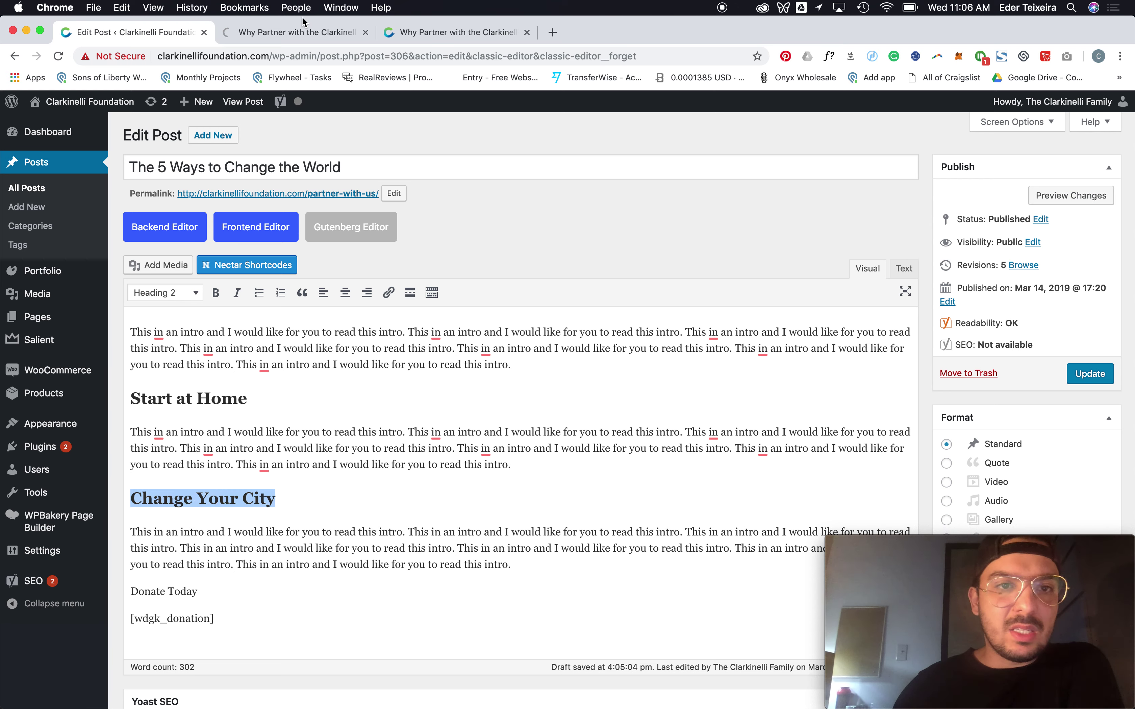
left_click(281, 31)
scroll(456, 285, "down", 10)
scroll(456, 285, "down", 1)
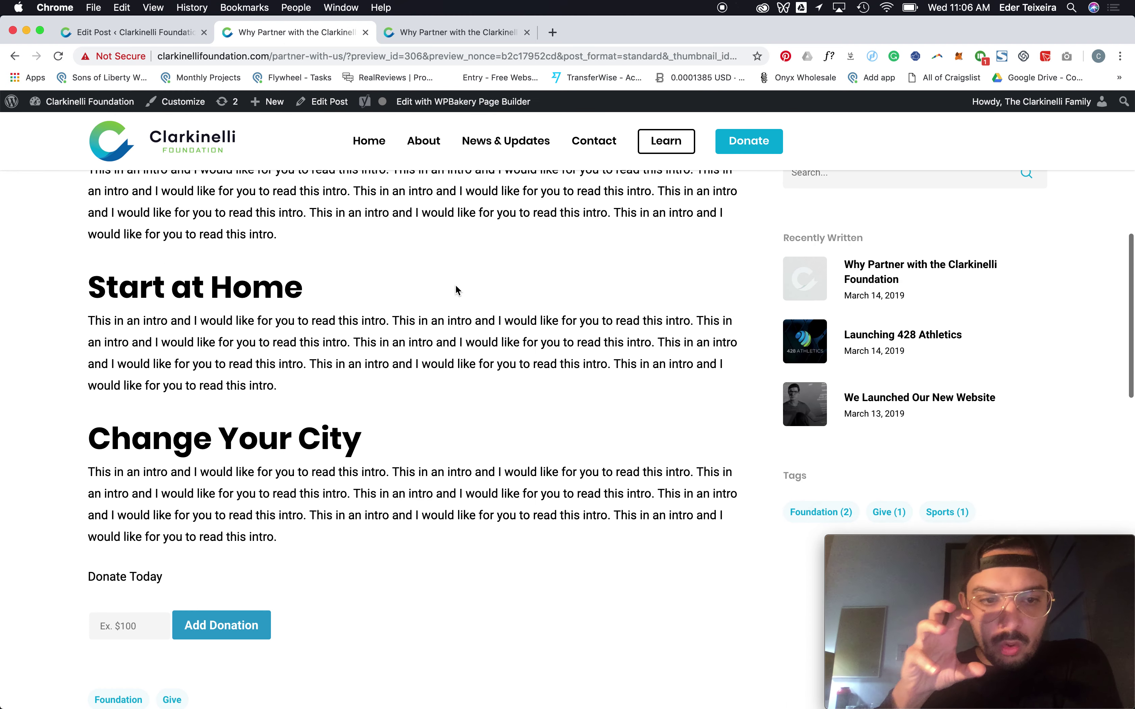
- Return to the post editor, make part of the intro paragraph bold and remove the bold again
key("ctrl+shift+Tab")
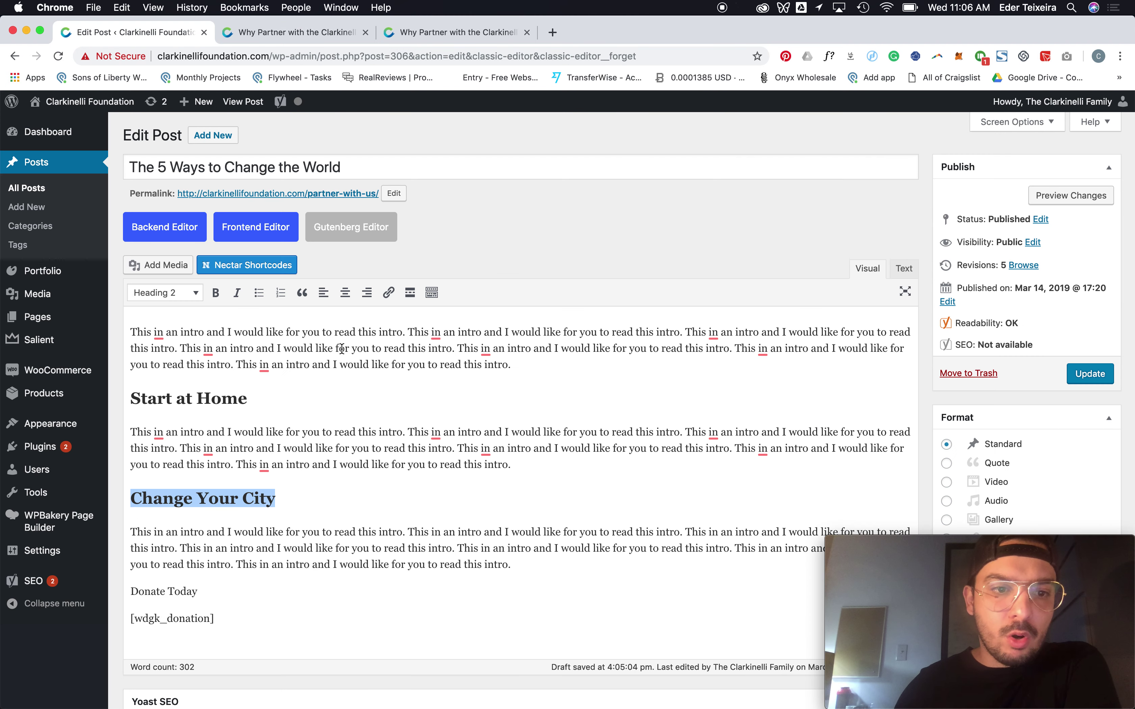
left_click_drag(243, 349, 341, 364)
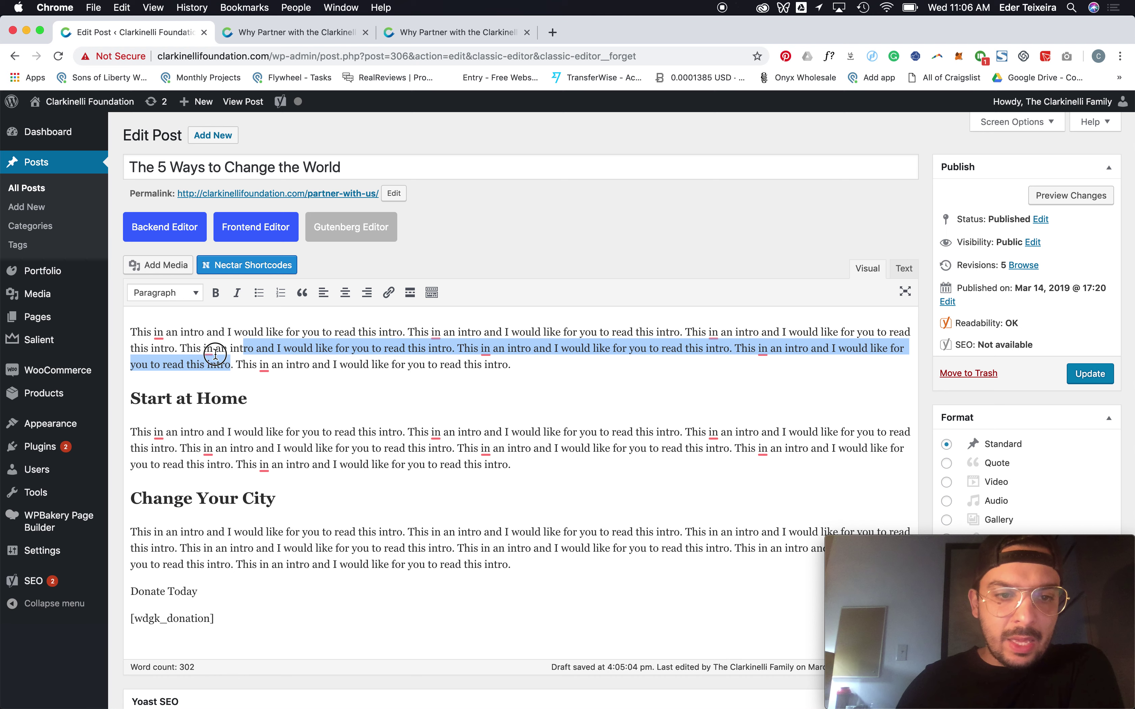
left_click(215, 293)
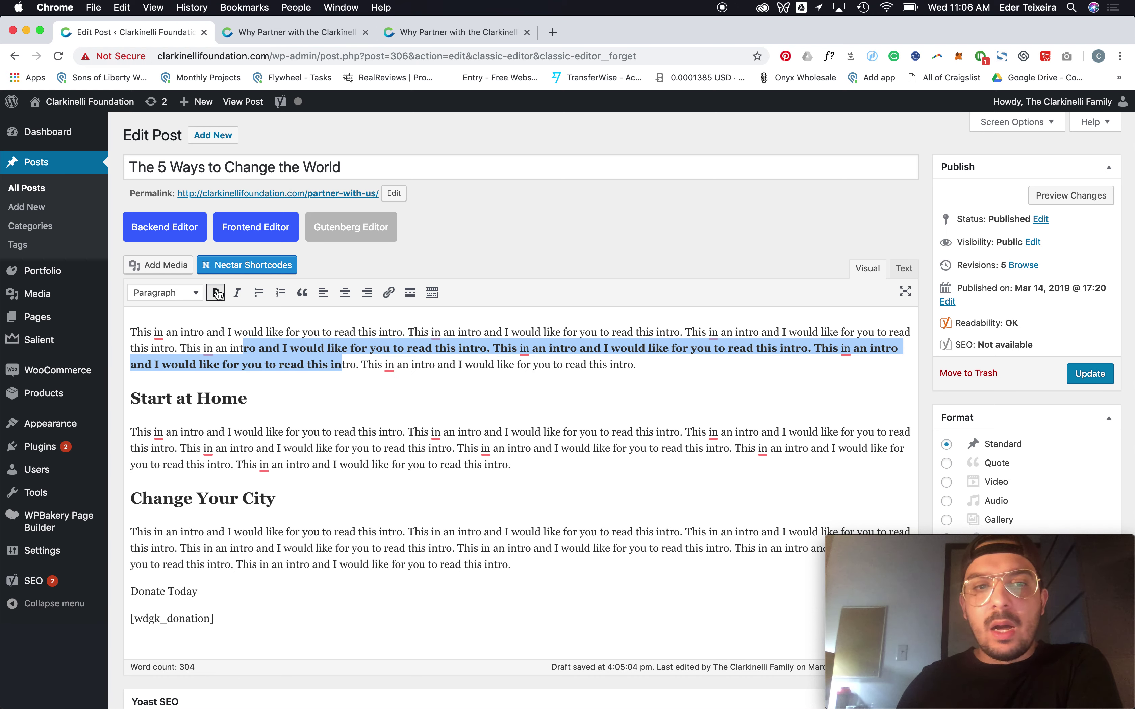
left_click(216, 293)
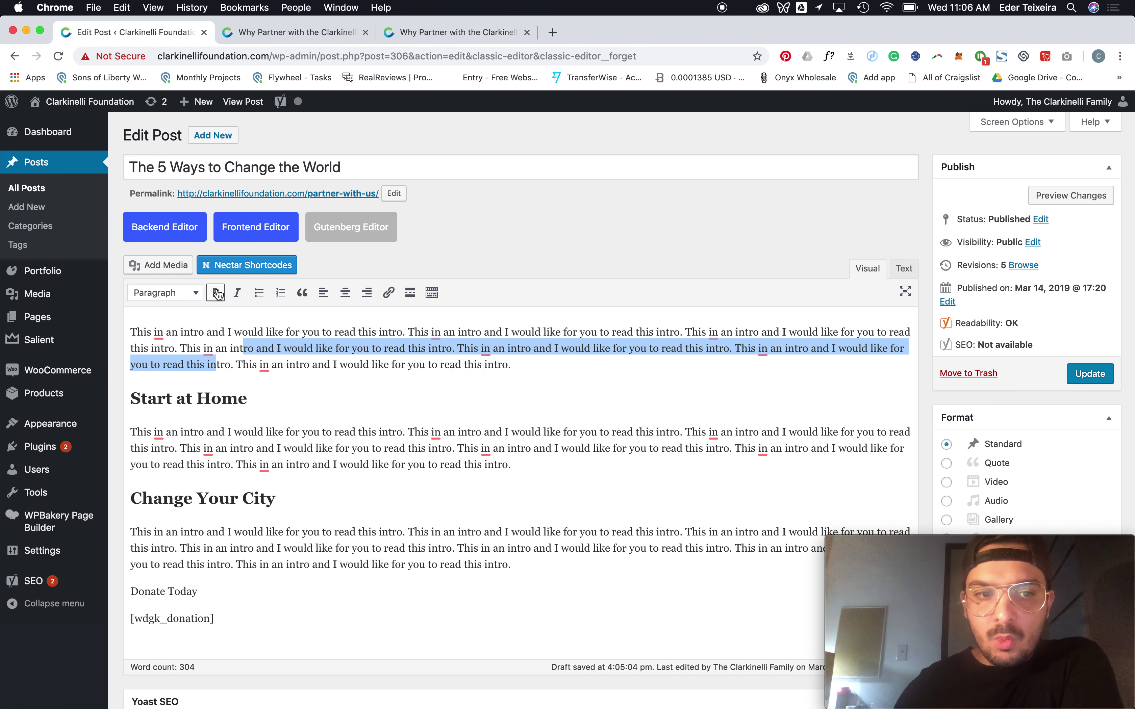
left_click(187, 399)
left_click(164, 293)
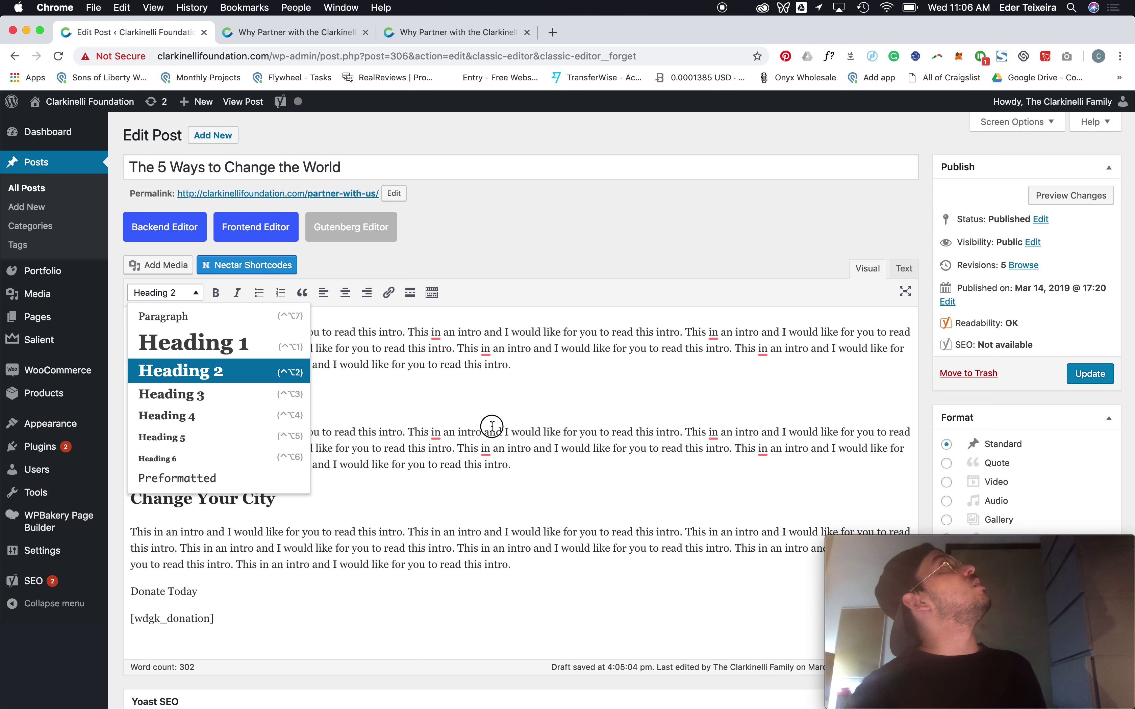
left_click(491, 426)
left_click_drag(248, 400, 131, 399)
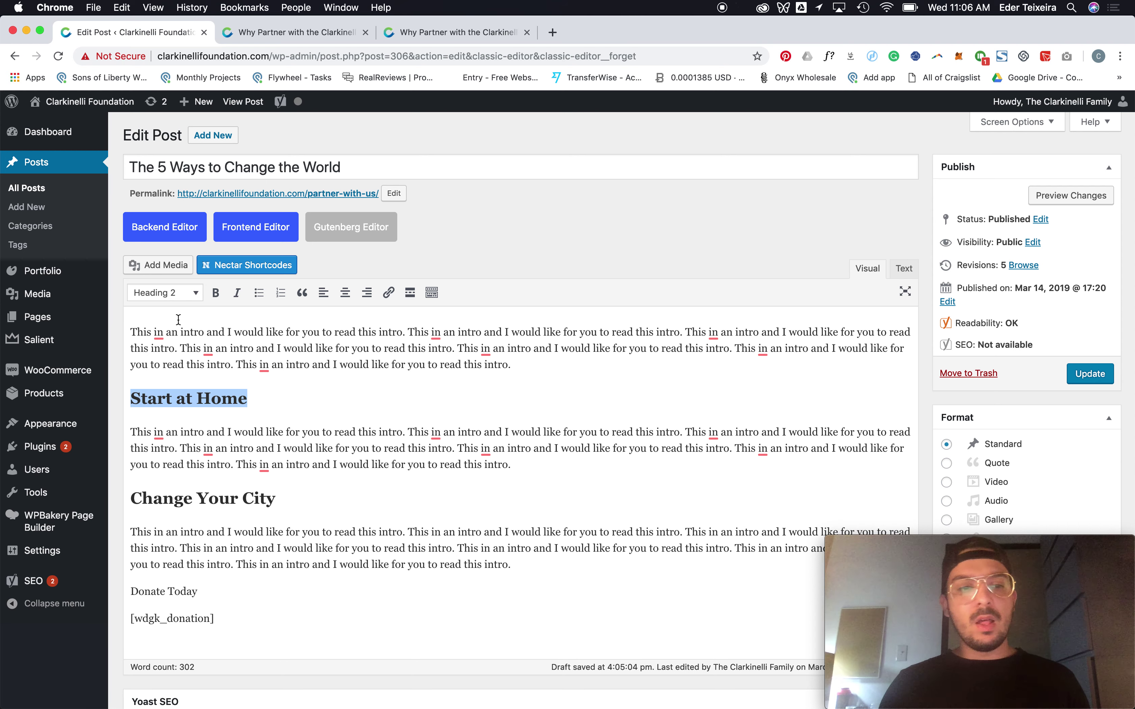
triple_click(257, 491)
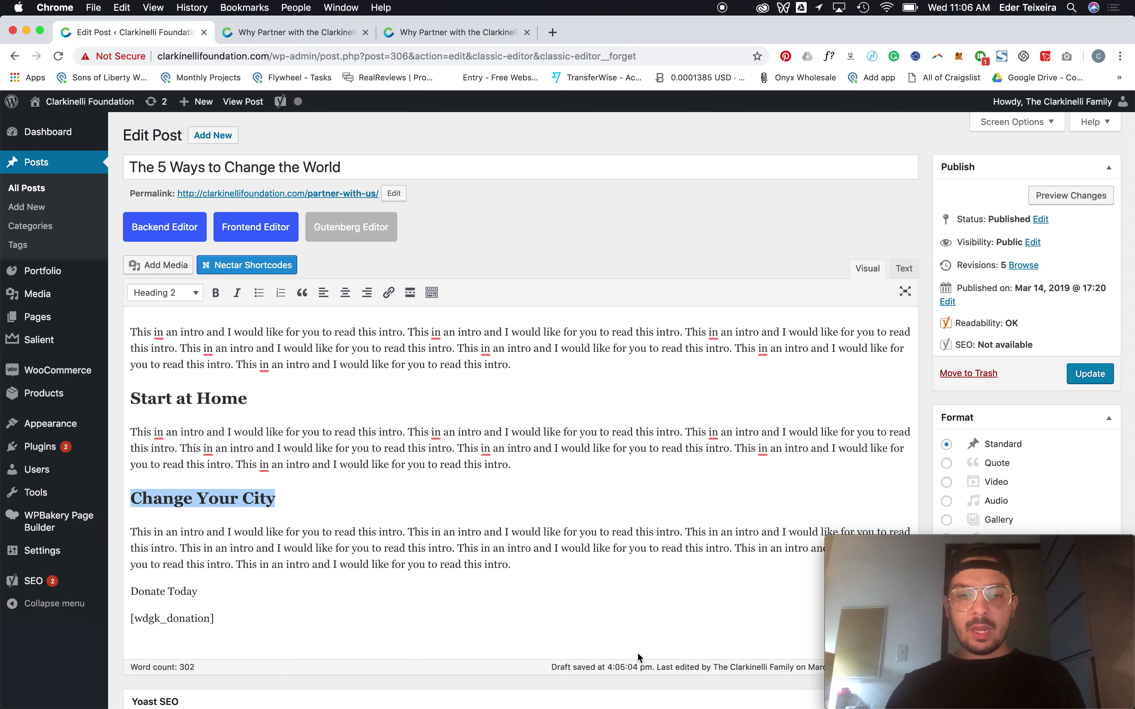
- Add the line "Point Number One" below the "Change Your City" paragraph and format it as Heading 3
left_click(542, 577)
key("Return")
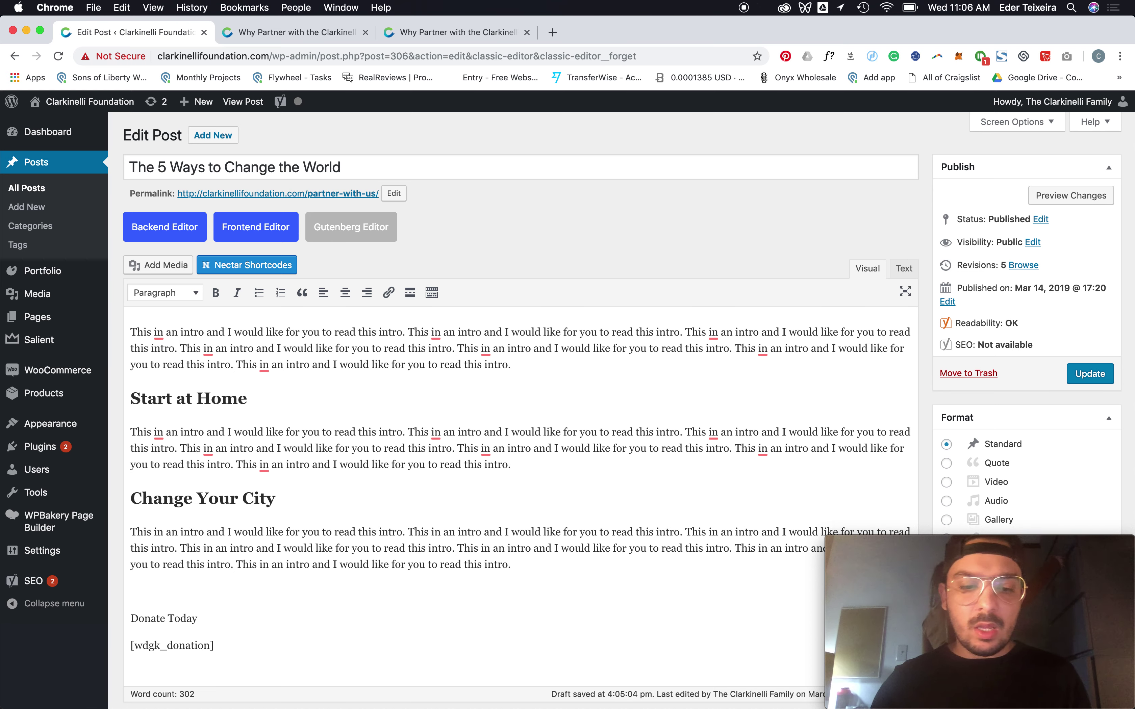
type("One")
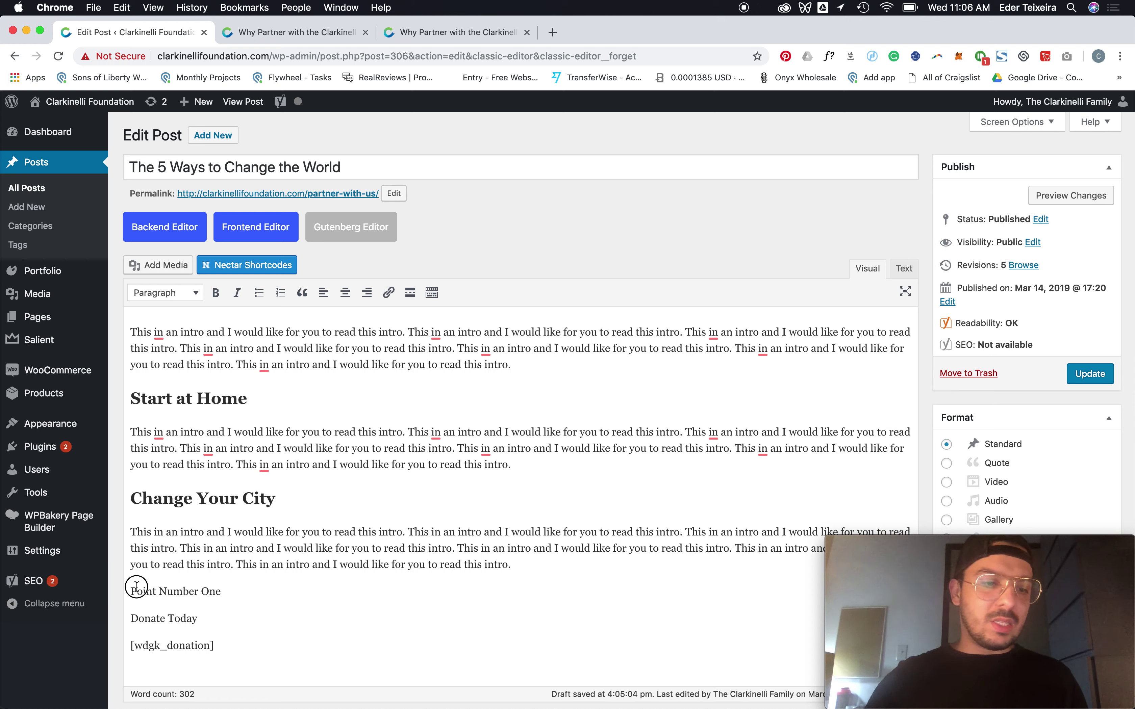
triple_click(136, 587)
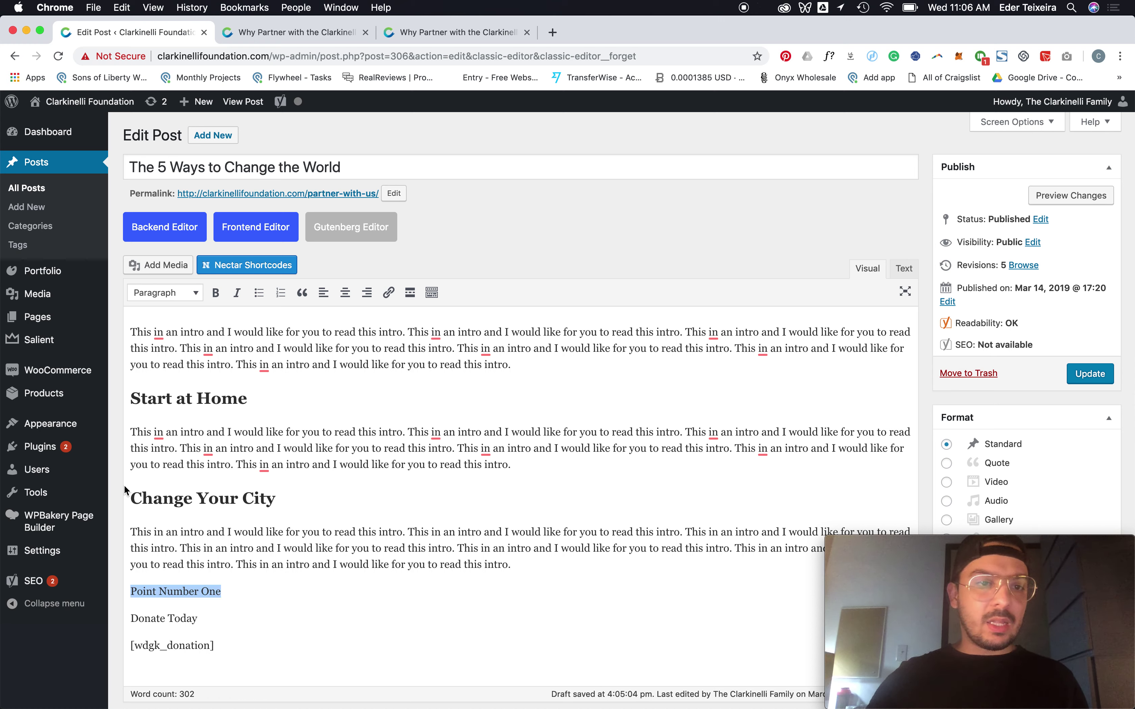
left_click(195, 293)
left_click(173, 395)
- Copy the paragraph under "Change Your City" and paste it below the "Point Number One" heading
left_click_drag(285, 533, 209, 536)
left_click_drag(514, 564, 141, 546)
key("super+c")
left_click(267, 591)
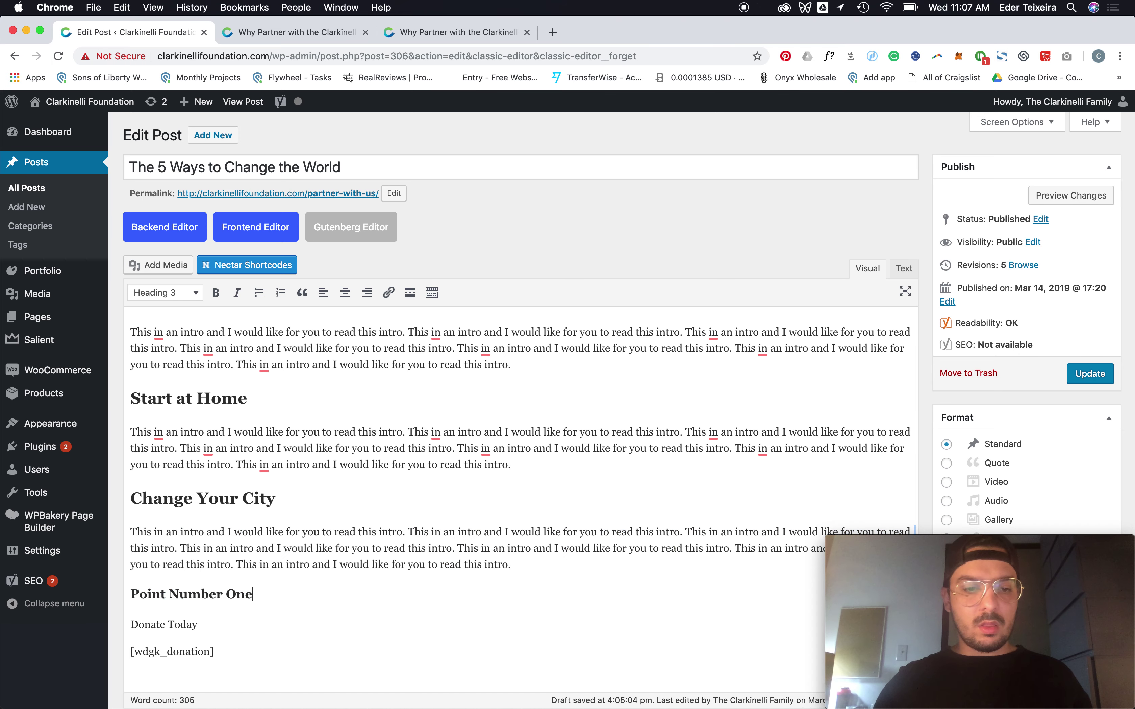
key("Return")
key("super+v")
- Duplicate the "Point Number One" heading and its paragraph directly below and change the copy's heading to "Point Number Two"
left_click(519, 590)
left_click_drag(519, 590, 114, 535)
key("super+c")
left_click(528, 595)
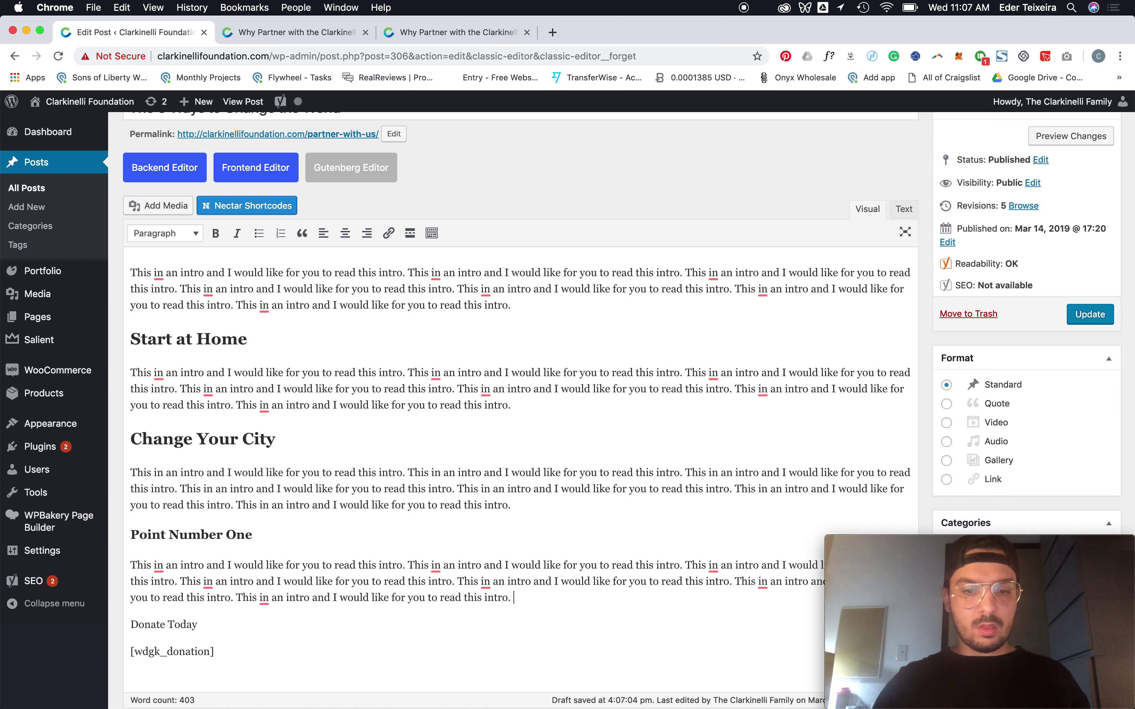
key("Return")
key("super+v")
double_click(238, 535)
type("Two")
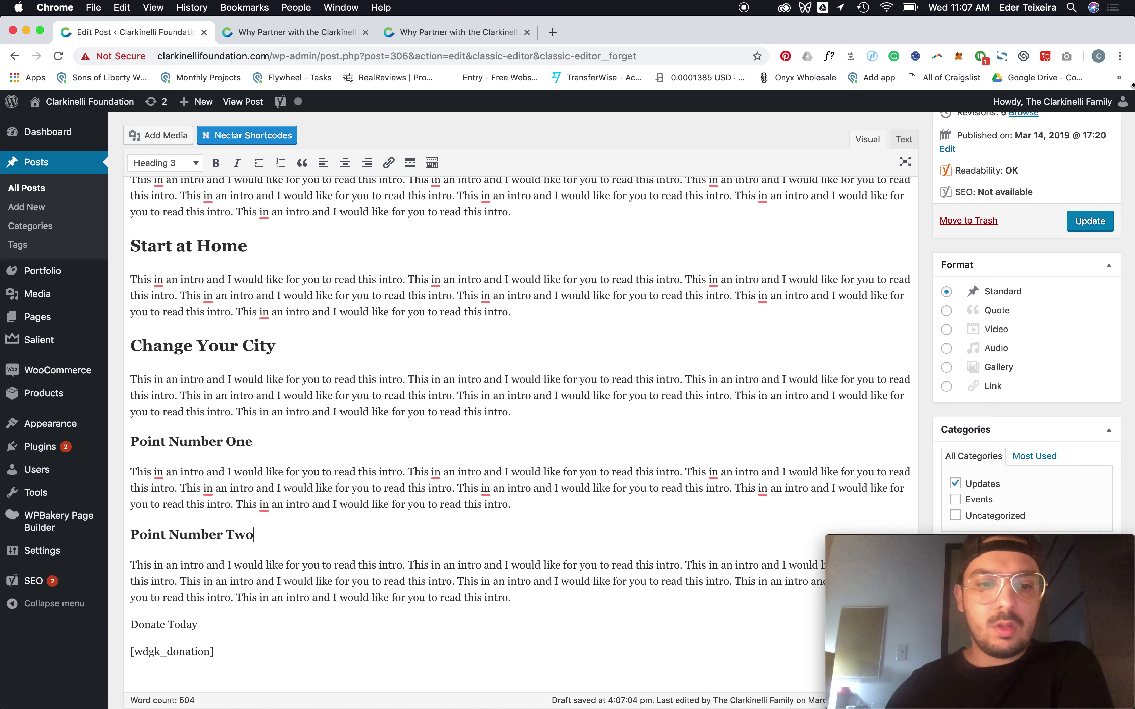
- Preview the changes and compare the "Point Number One" subheading with the "Change Your City" heading on the page
scroll(1063, 183, "up", 3)
left_click(1071, 151)
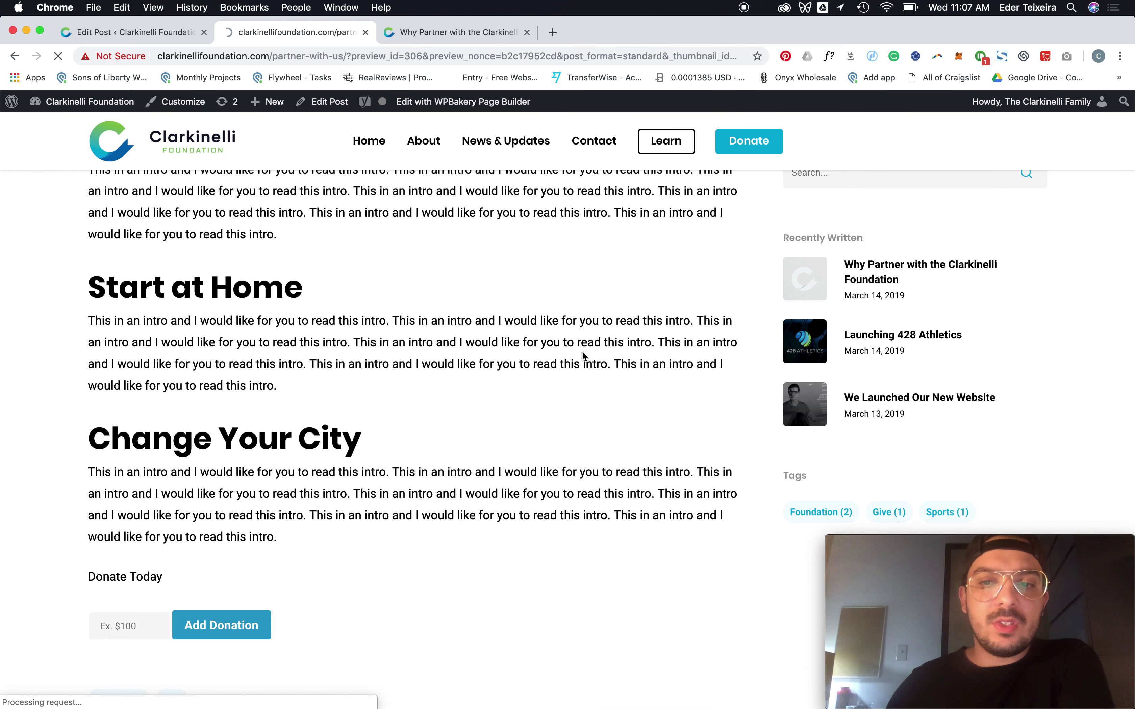
scroll(582, 351, "down", 10)
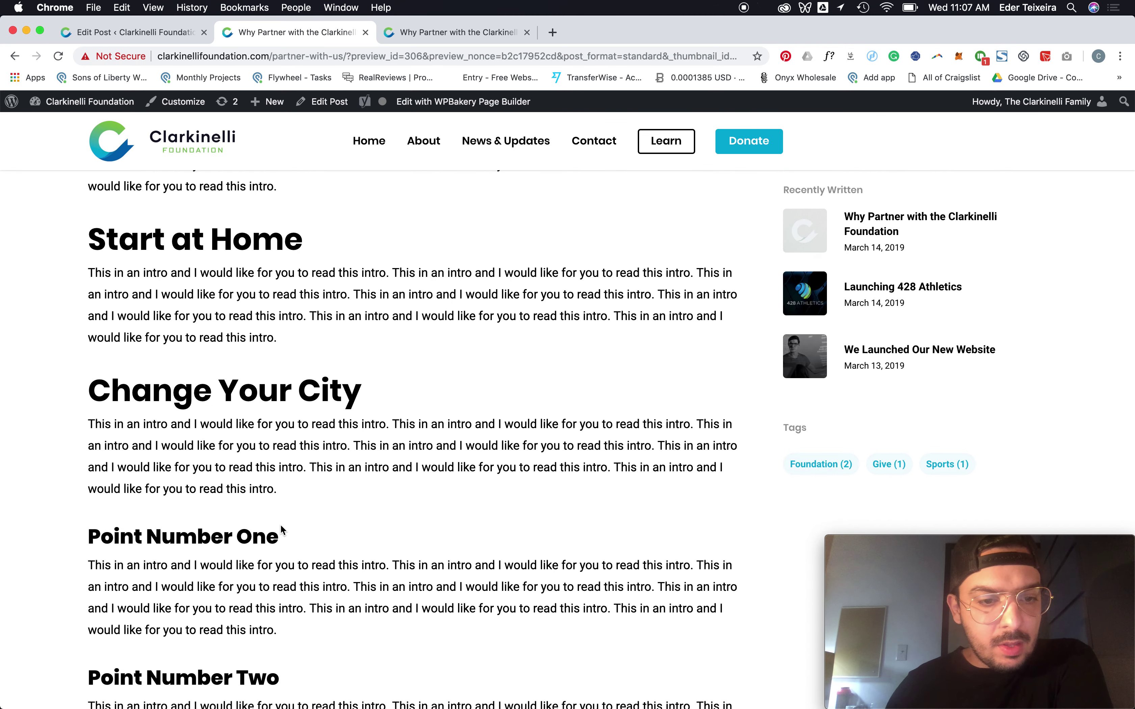
scroll(291, 524, "down", 2)
double_click(220, 483)
triple_click(220, 483)
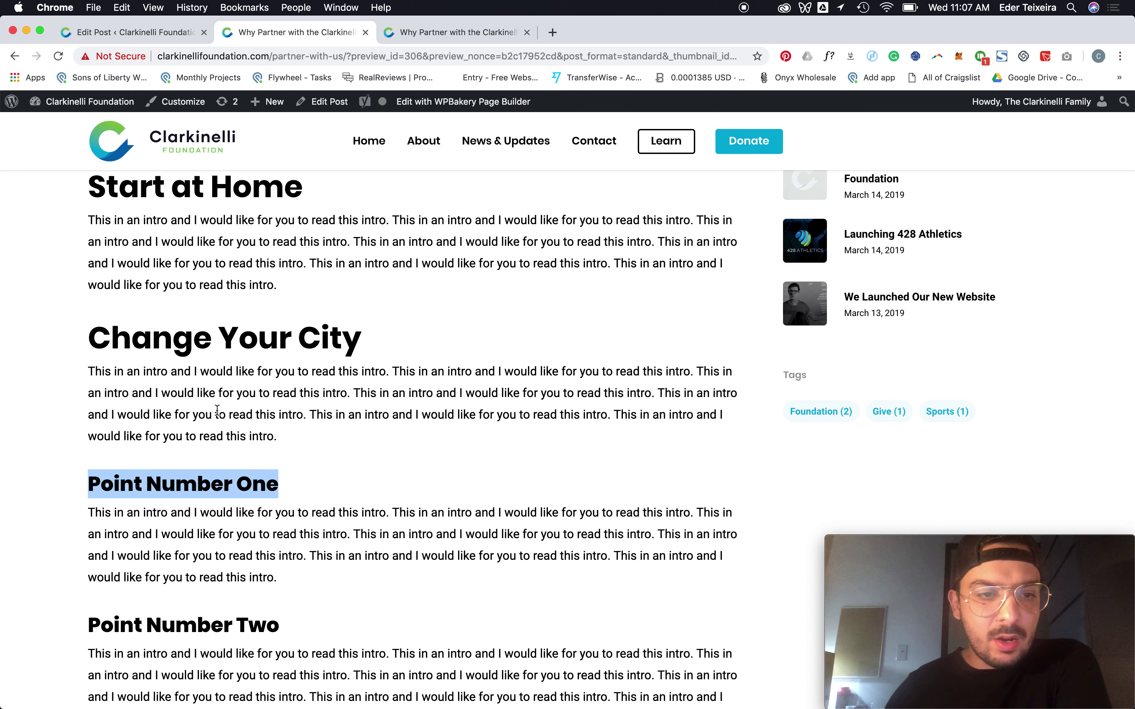
triple_click(193, 355)
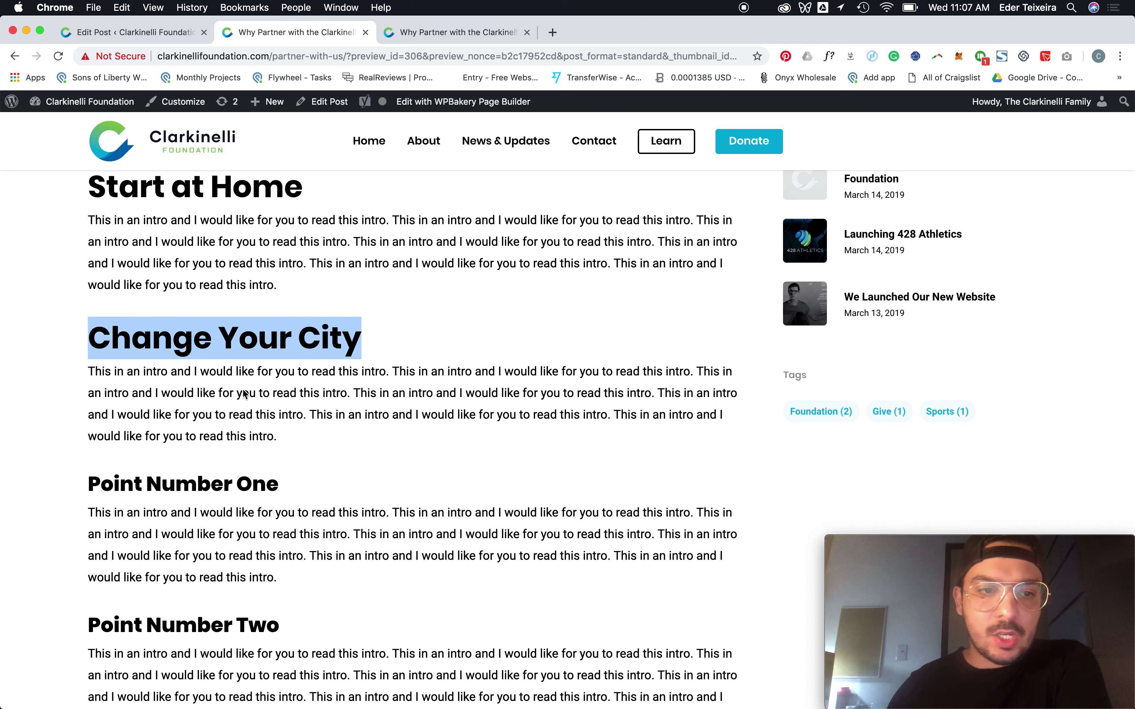
- Return to the post editor, add an empty line below the "Point Number Two" paragraph and browse the media library for an image
left_click(117, 36)
scroll(535, 435, "down", 5)
left_click(536, 462)
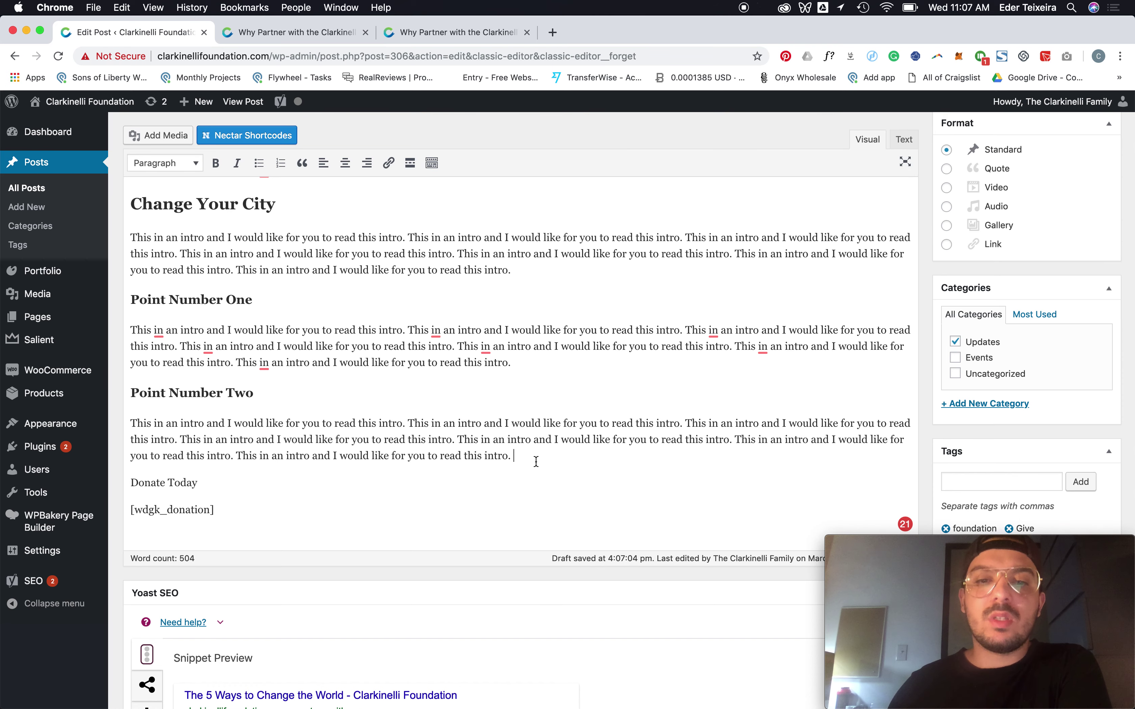
key("Return")
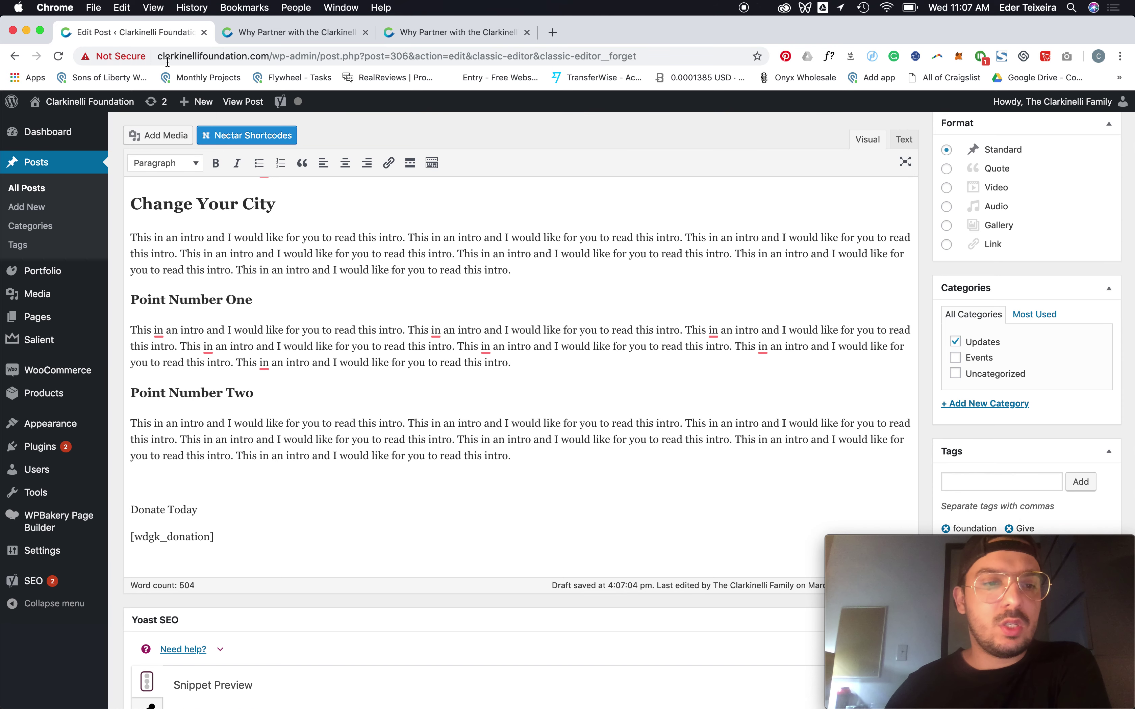
left_click(151, 134)
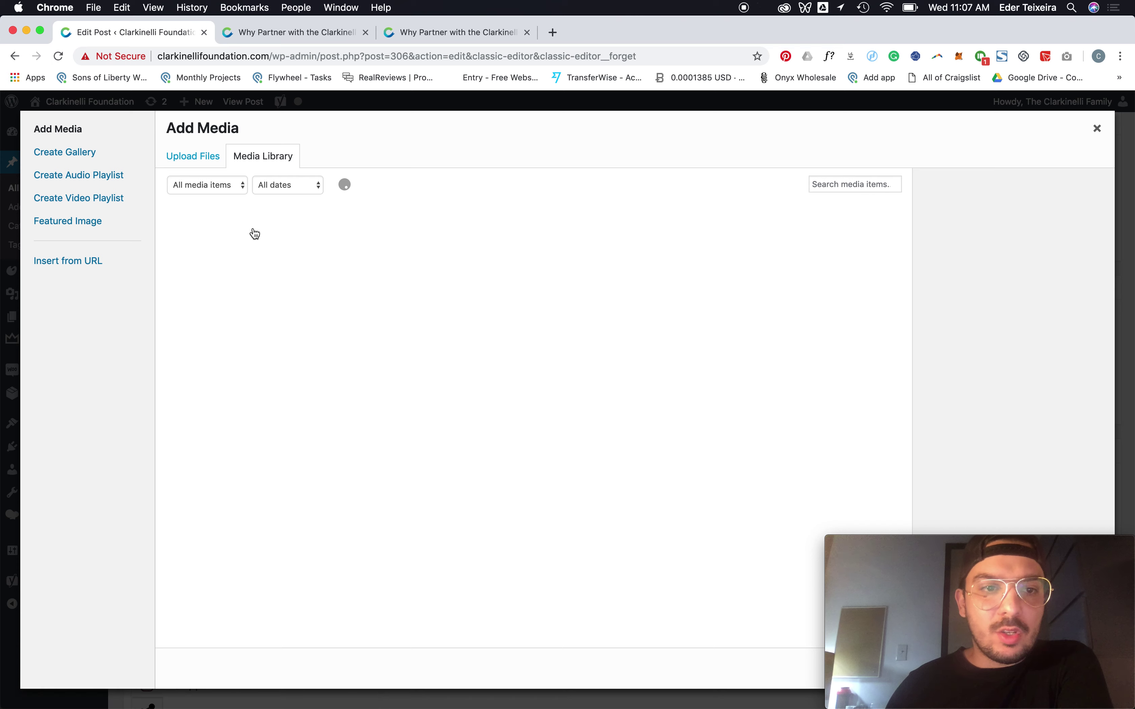
scroll(317, 306, "down", 2)
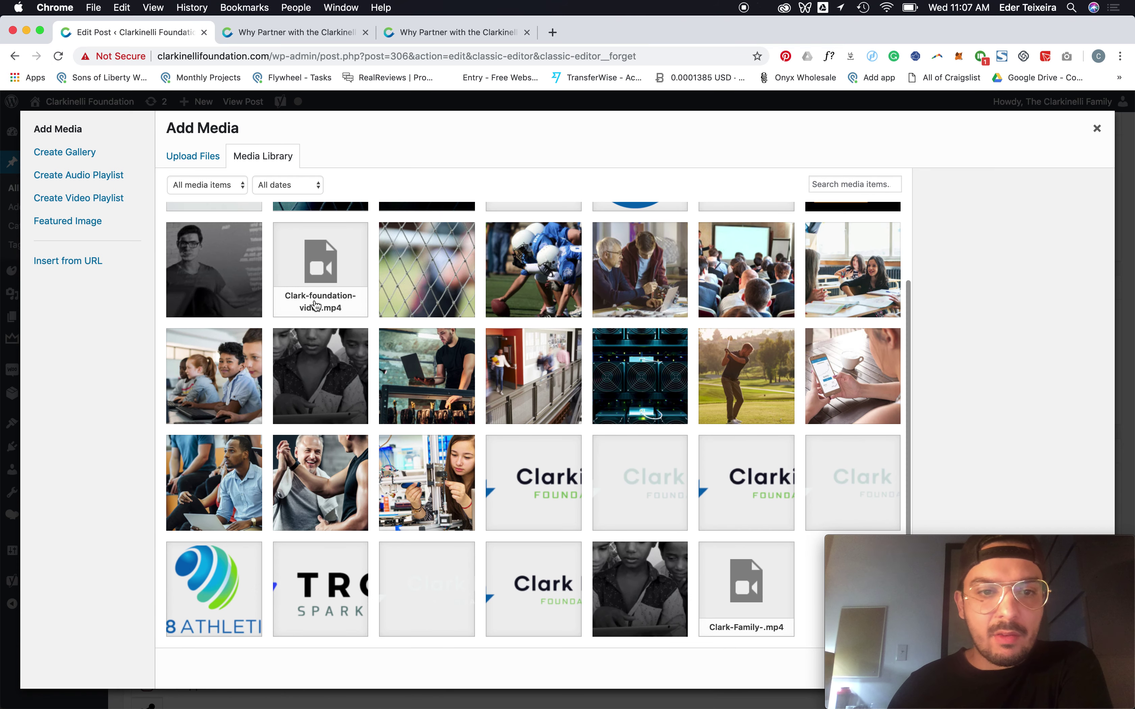
scroll(317, 306, "up", 5)
- Start a media file upload from the computer and preview Don Top PSD.psd in the Desktop folder
left_click(205, 157)
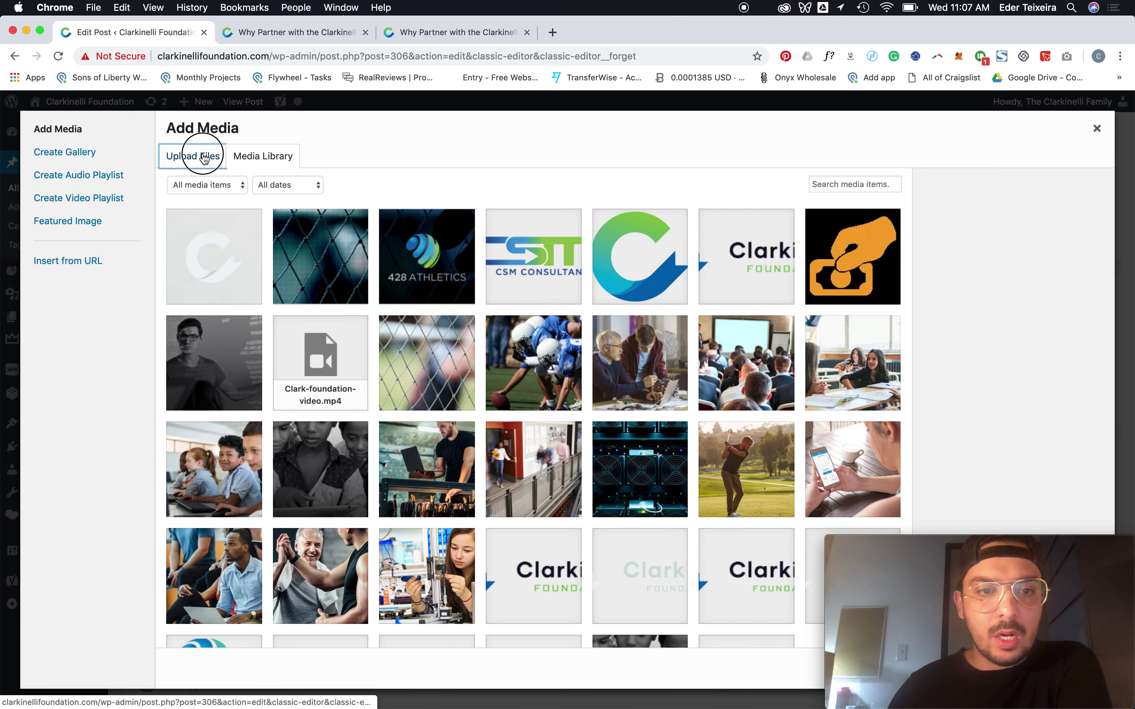
left_click(631, 382)
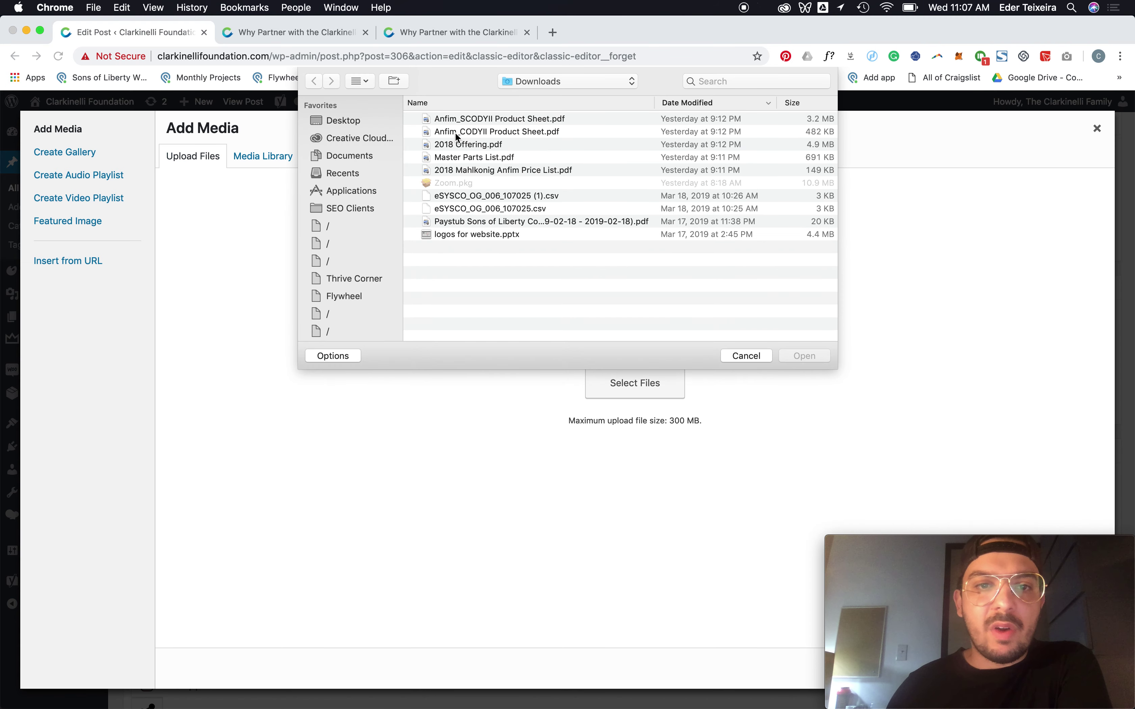
left_click(342, 121)
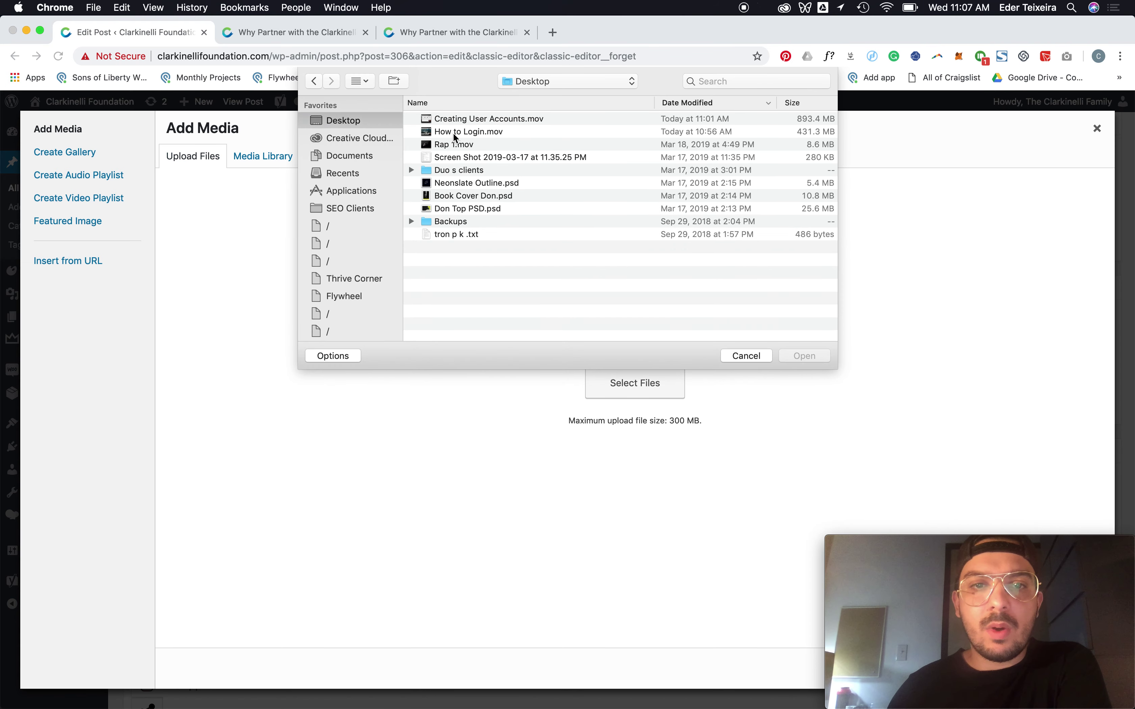
left_click(457, 211)
key("space")
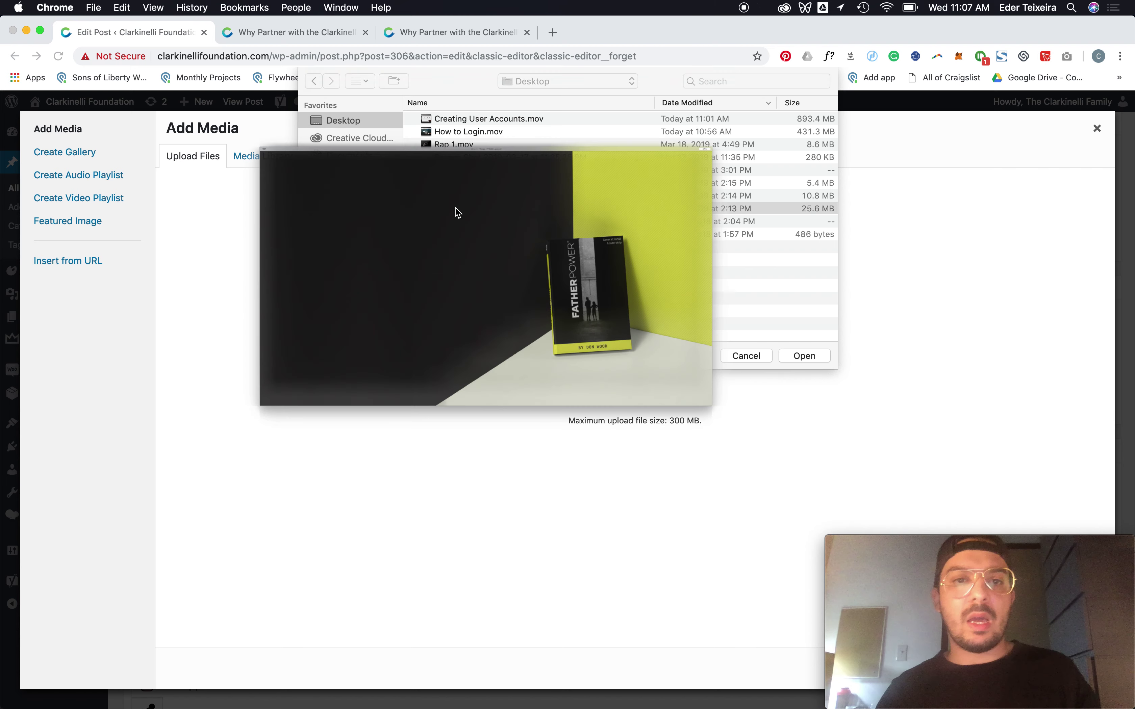
- Capture a screenshot of the previewed book image, close the preview and upload the screenshot to the media library
key("super+shift+4")
left_click_drag(556, 171, 1013, 572)
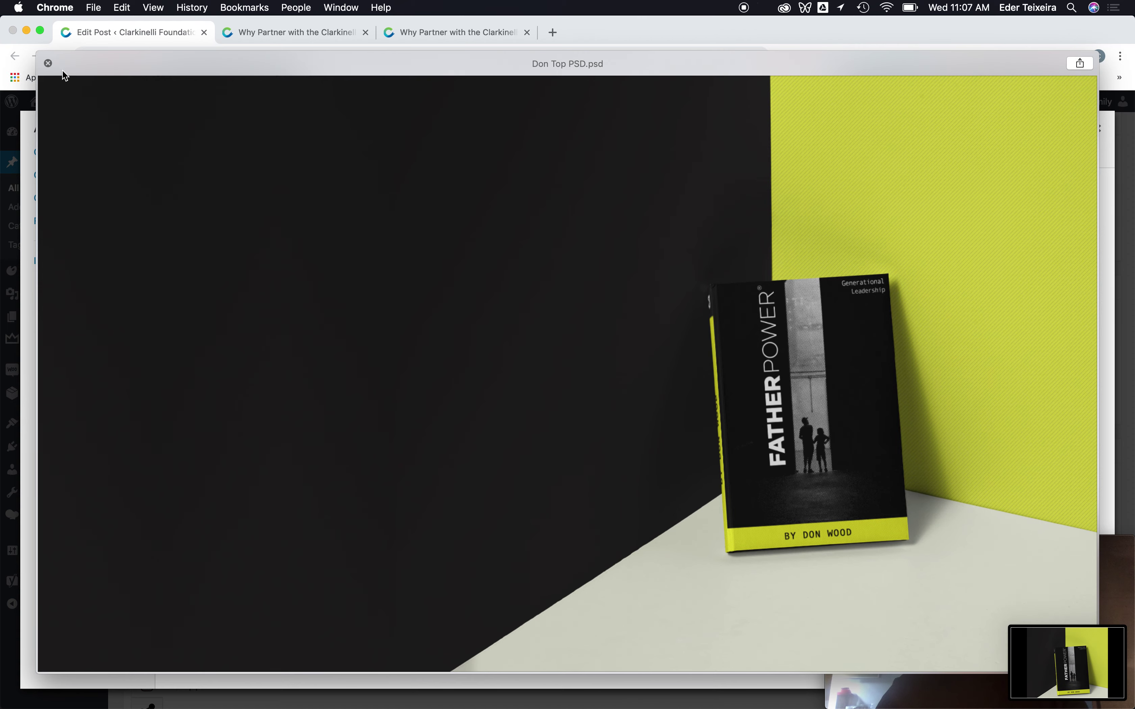
left_click(49, 63)
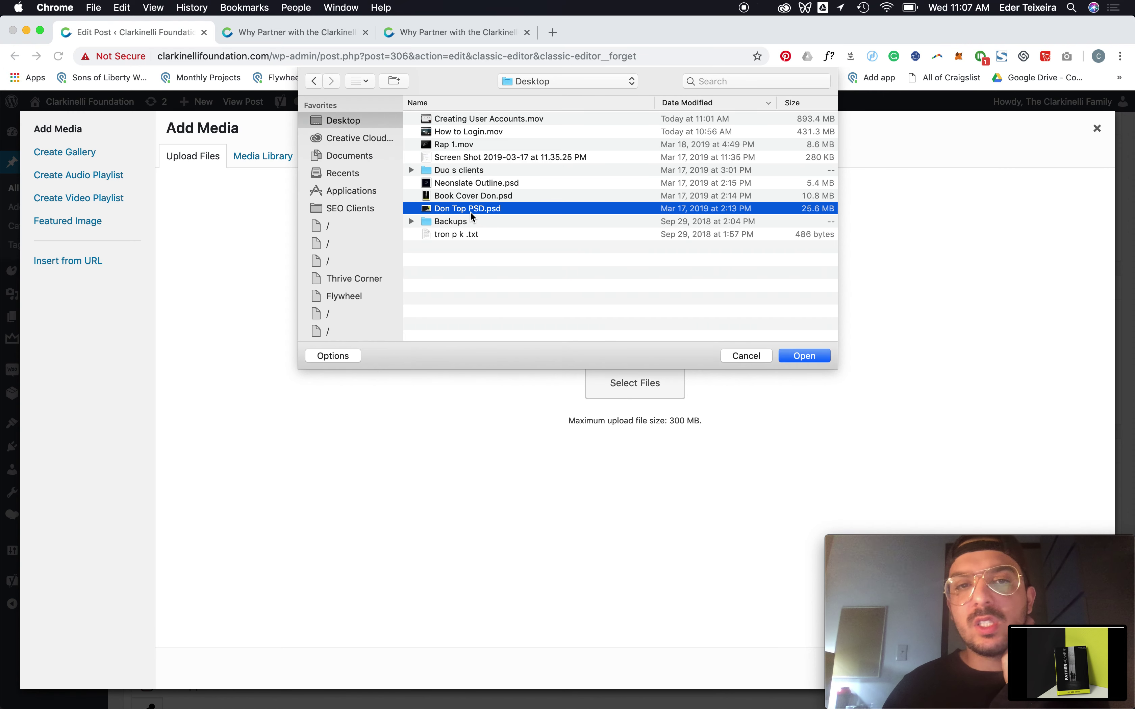
left_click_drag(1067, 662, 484, 115)
key("Return")
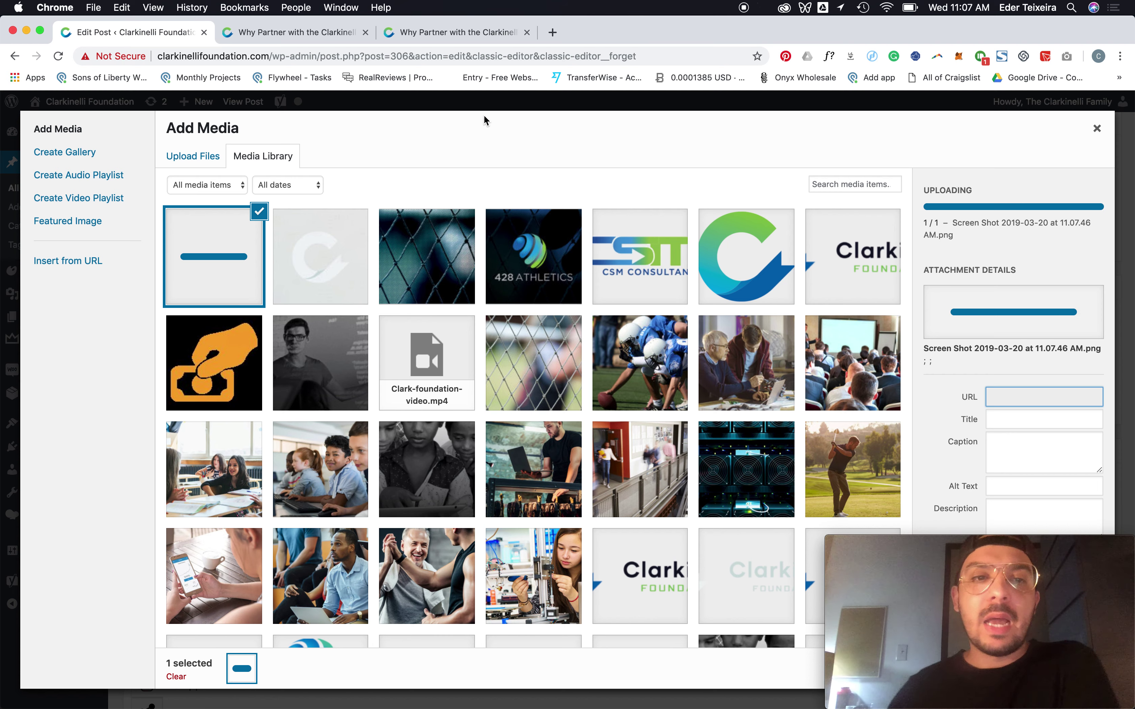
- Insert the library image 428-athletics-bg.jpg into the post at Full Size – 1017 × 474
left_click(398, 234)
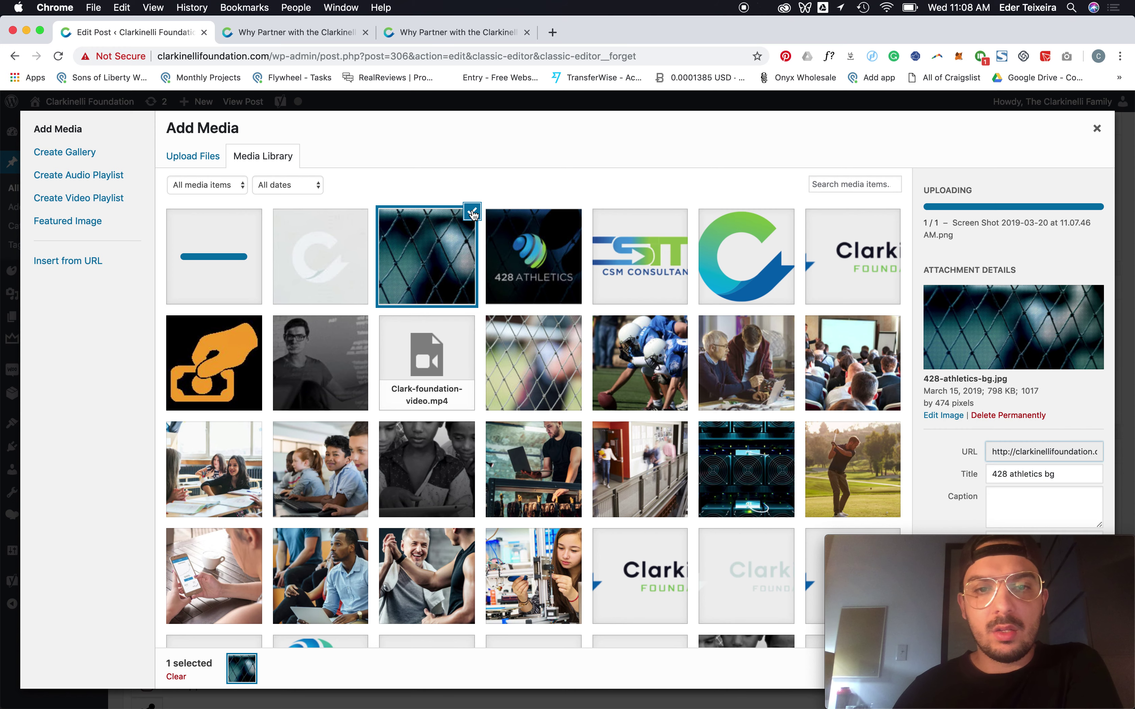
scroll(933, 422, "down", 3)
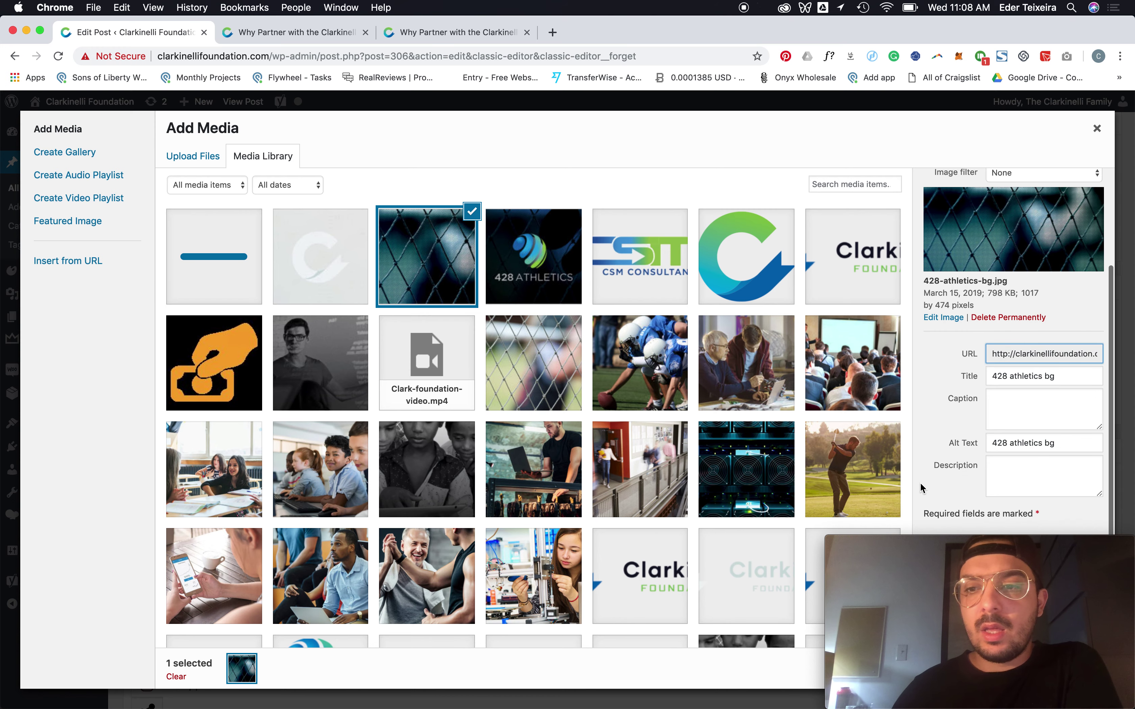
left_click_drag(953, 539, 591, 560)
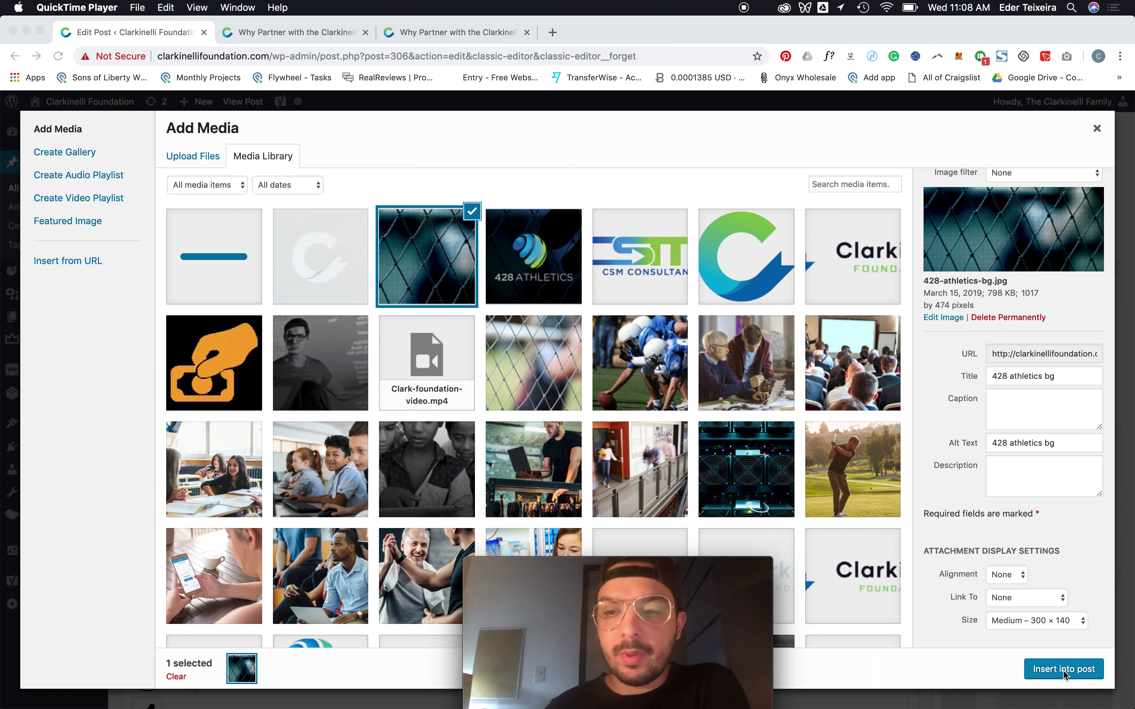
left_click(1025, 627)
left_click(1025, 629)
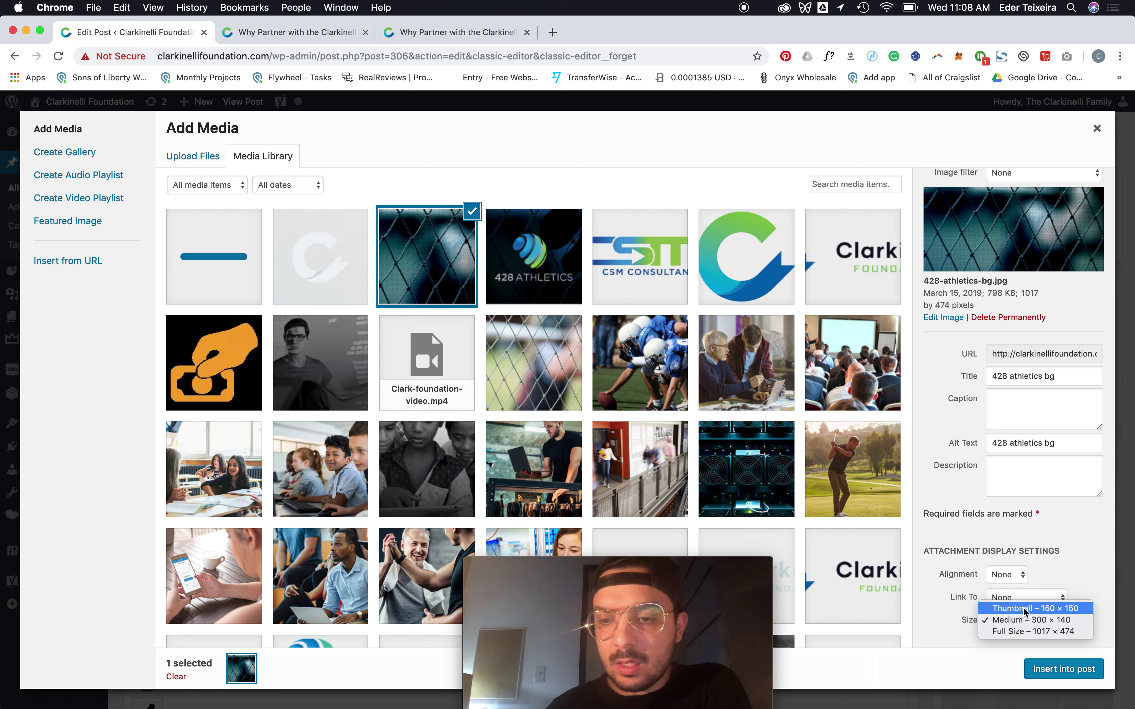
left_click(1024, 632)
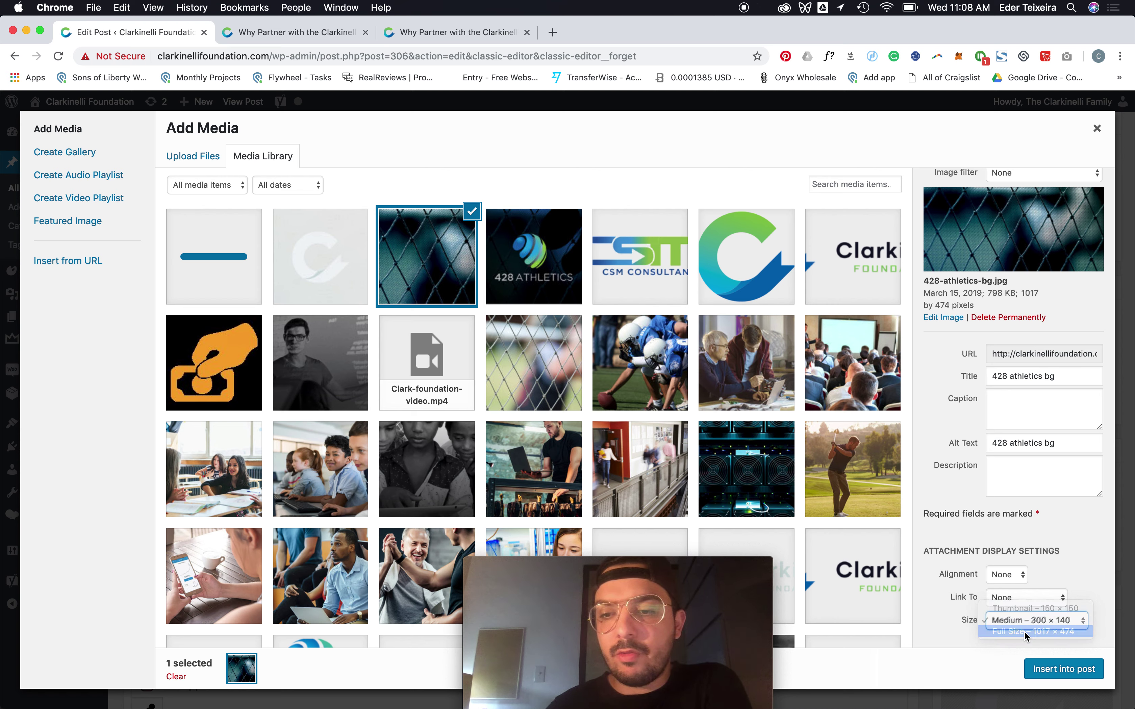
left_click(1065, 671)
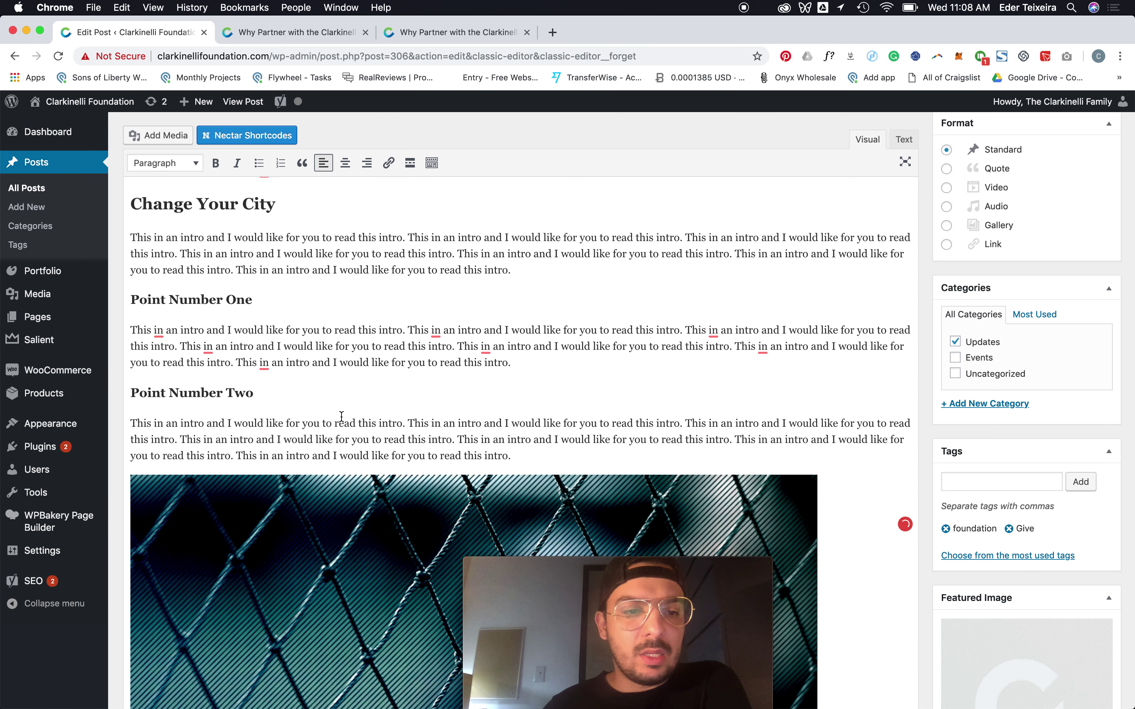
- Check the inserted fence image's placement and put "Donate Today" on its own line below it
scroll(306, 477, "down", 5)
left_click(414, 403)
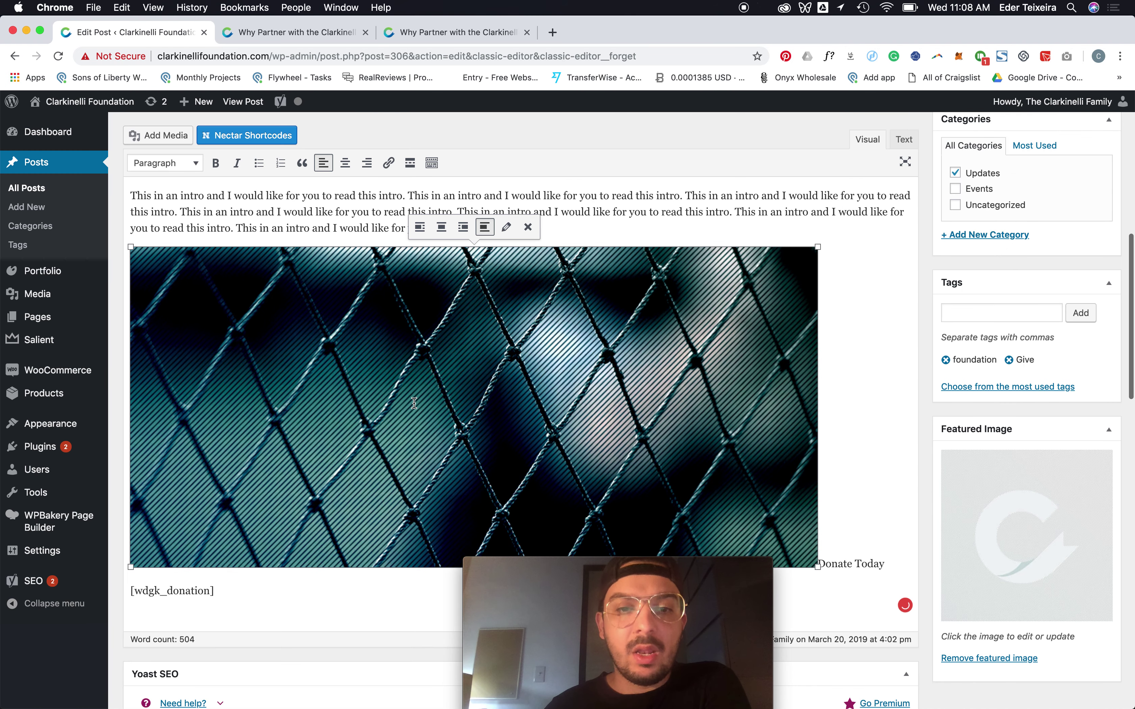
left_click(664, 224)
left_click(586, 296)
left_click(720, 193)
left_click(628, 314)
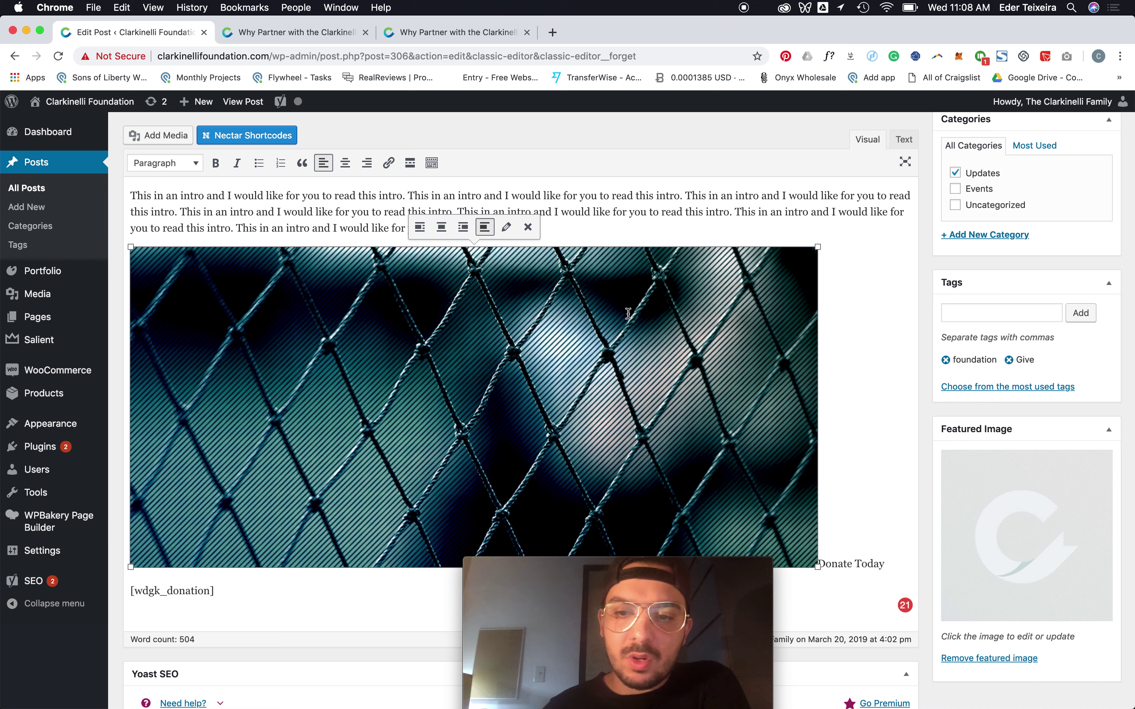
left_click(820, 561)
key("Return")
- Try centre, right and left alignment on the inserted image
left_click(569, 444)
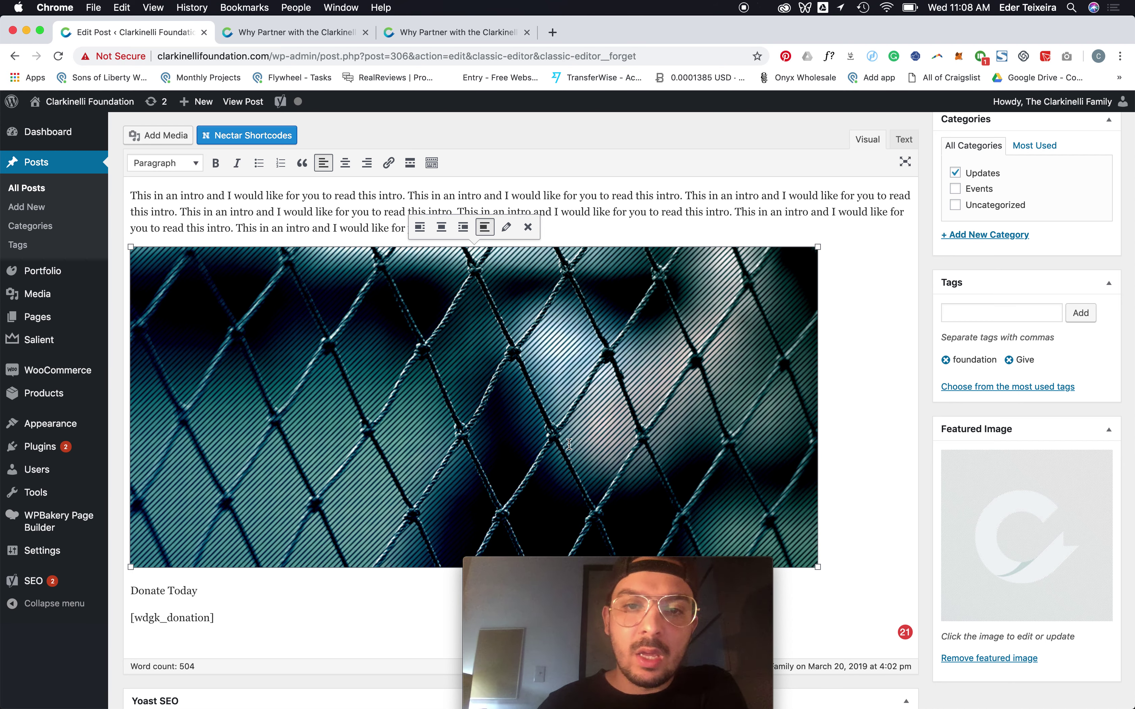
left_click(440, 229)
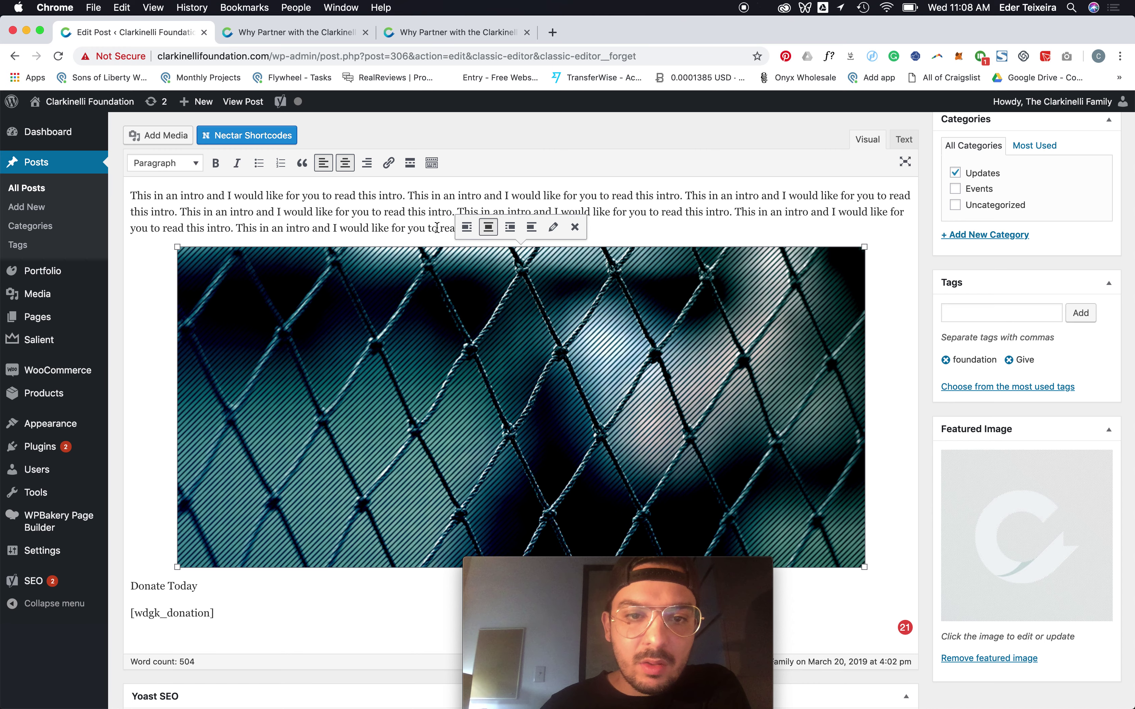
left_click(510, 228)
left_click(512, 233)
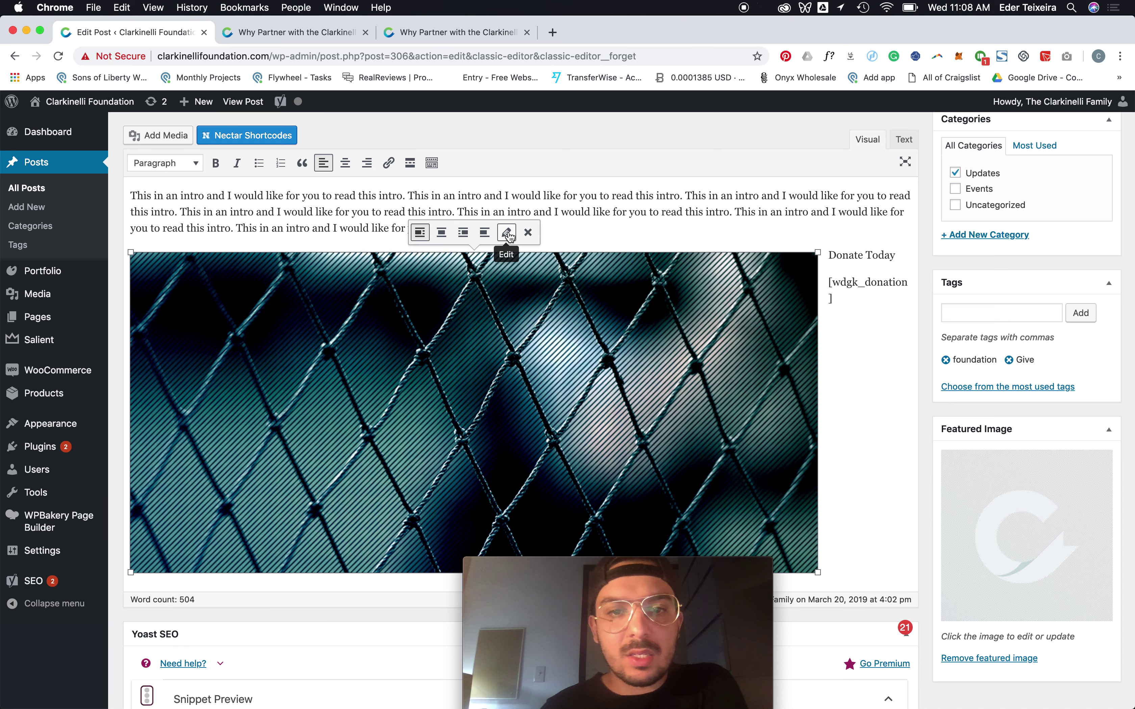
- Shrink the fence image to about two-thirds of its width and align it right
left_click(441, 233)
left_click_drag(866, 568, 632, 427)
left_click(509, 227)
- Move the fence image up into the paragraph under "Point Number One" so the text wraps beside it
left_click_drag(519, 289, 551, 199)
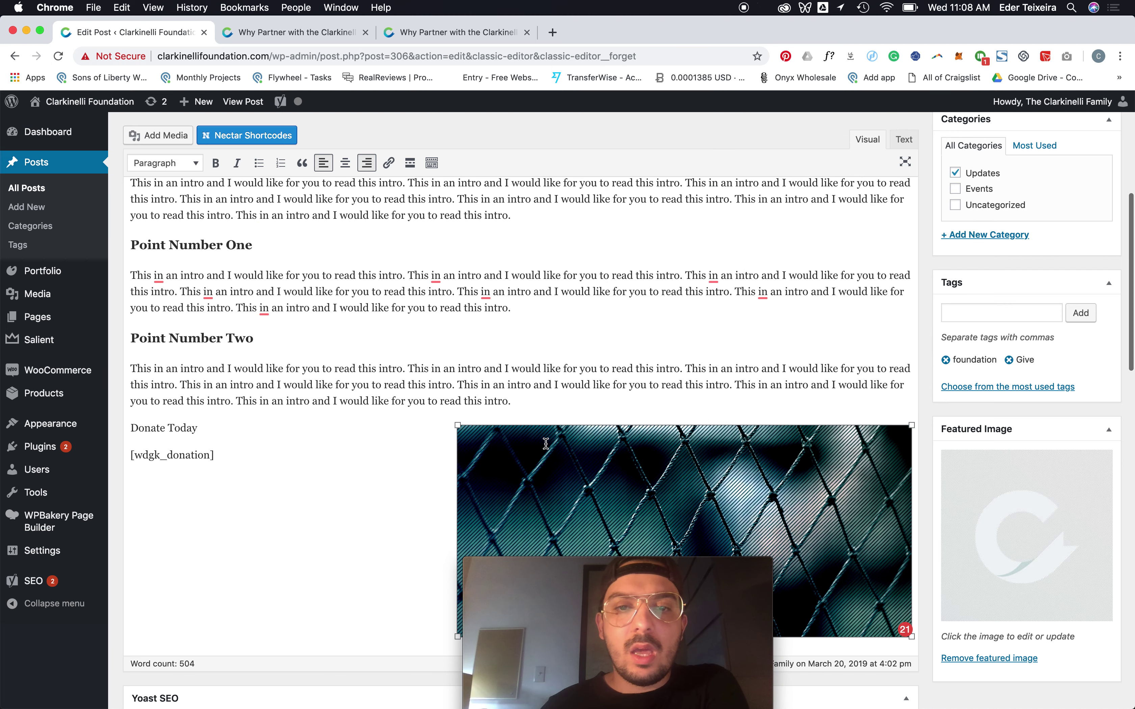
left_click_drag(521, 409, 539, 293)
scroll(687, 367, "down", 2)
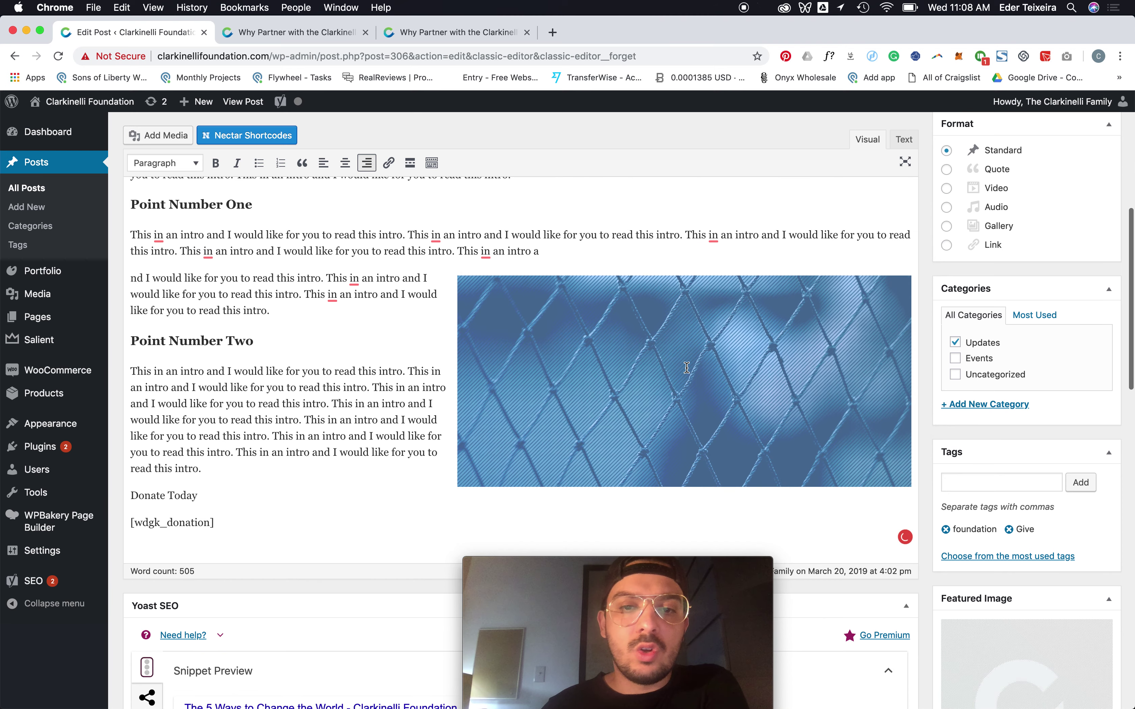
- Preview the changes and examine the post from its title down to the image beside the "Point Number One" text
scroll(687, 368, "up", 6)
left_click(1071, 167)
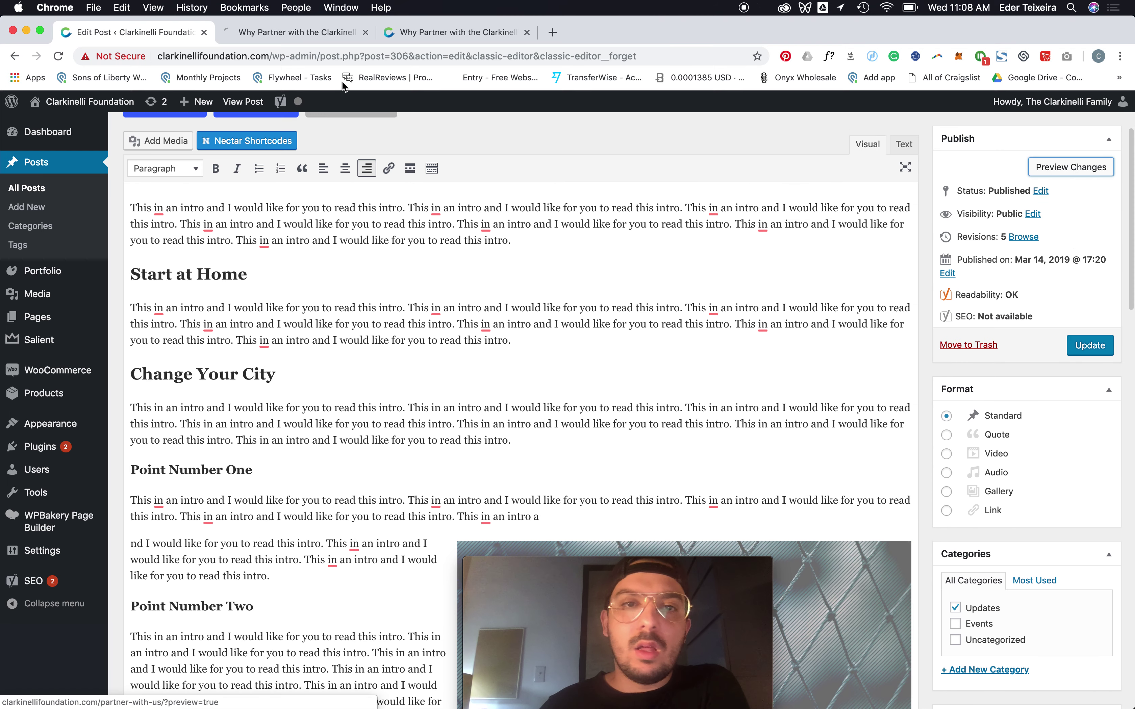
left_click(252, 33)
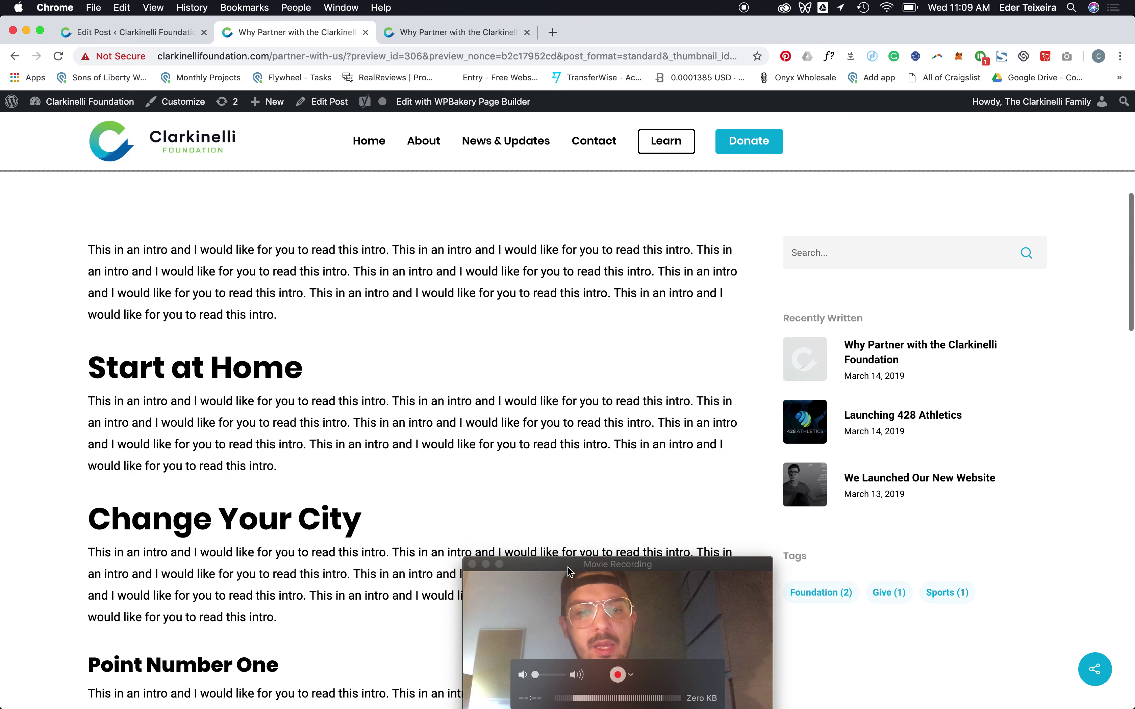
left_click_drag(568, 573, 931, 551)
scroll(470, 497, "up", 10)
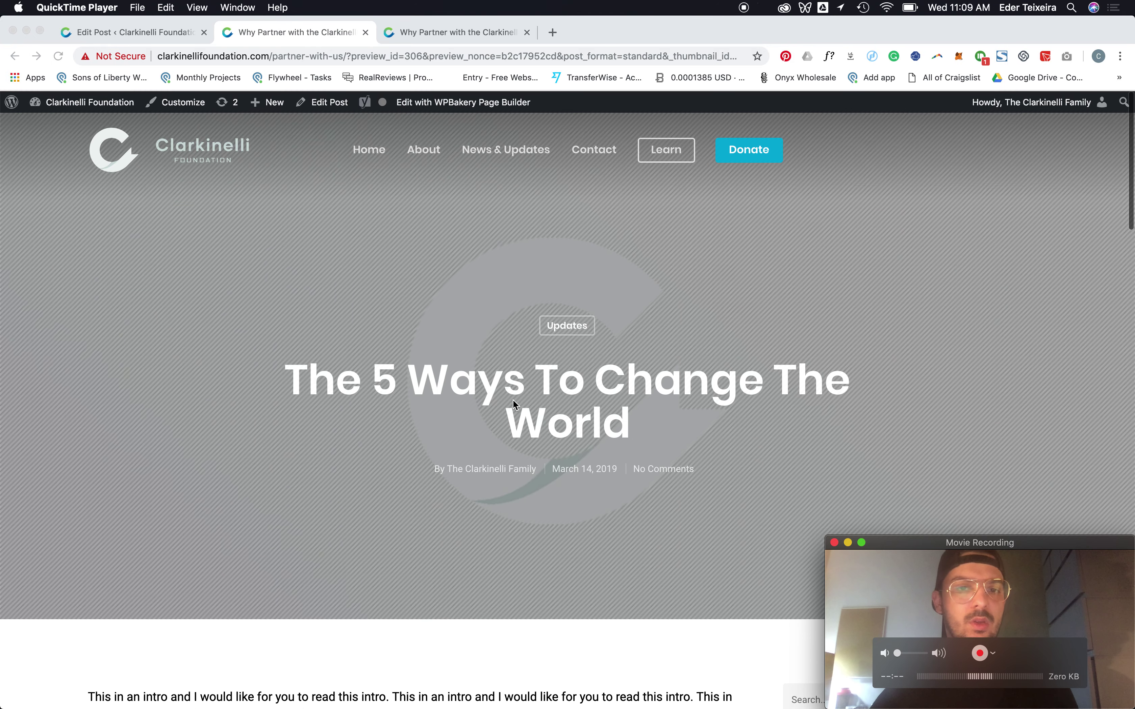
scroll(488, 406, "down", 10)
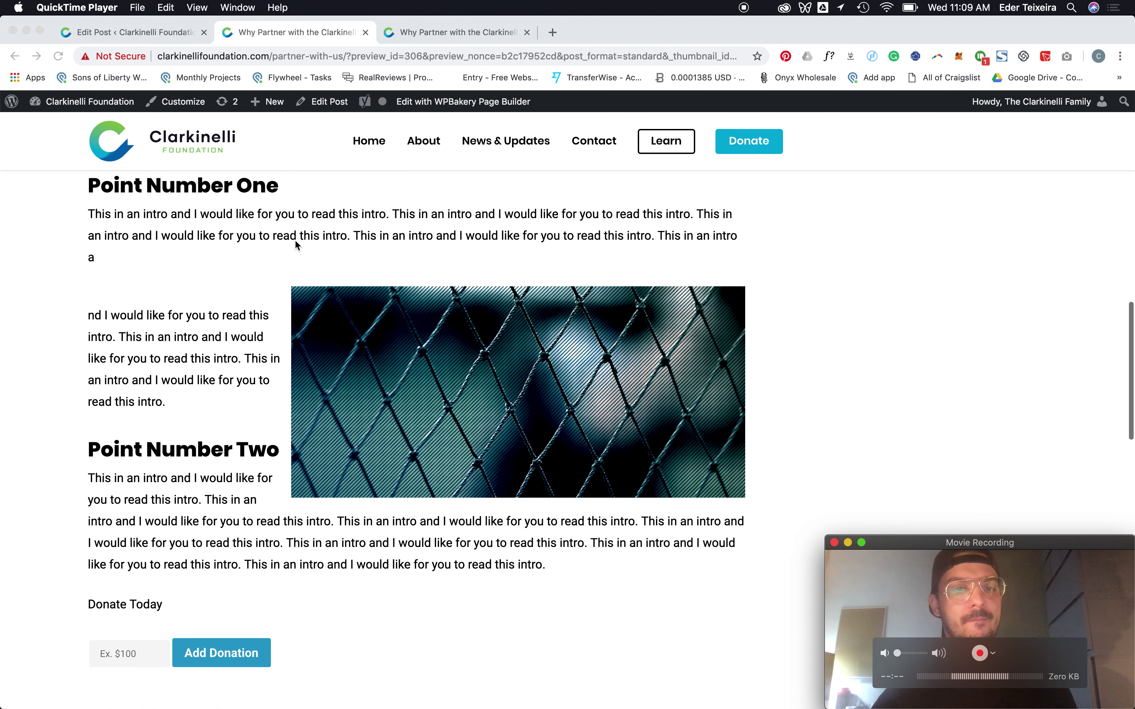
- Return to the post editor and set the permalink slug of "The 5 Ways to Change the World" to change-the-world
left_click(156, 33)
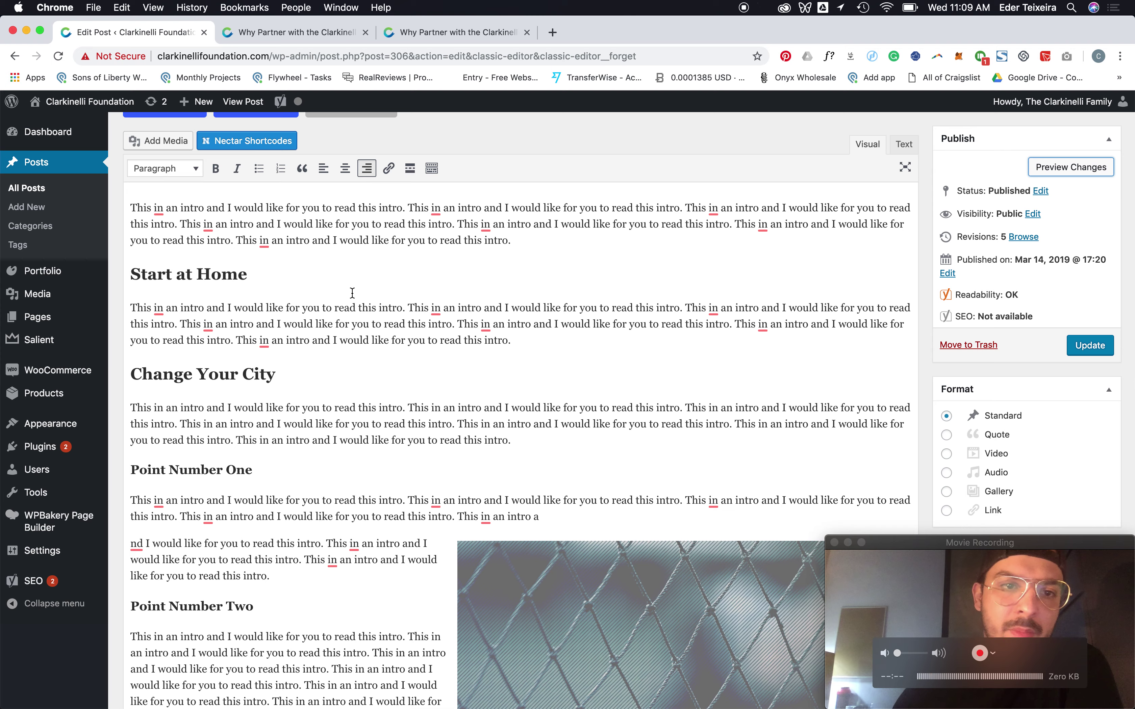
scroll(354, 298, "up", 3)
triple_click(230, 166)
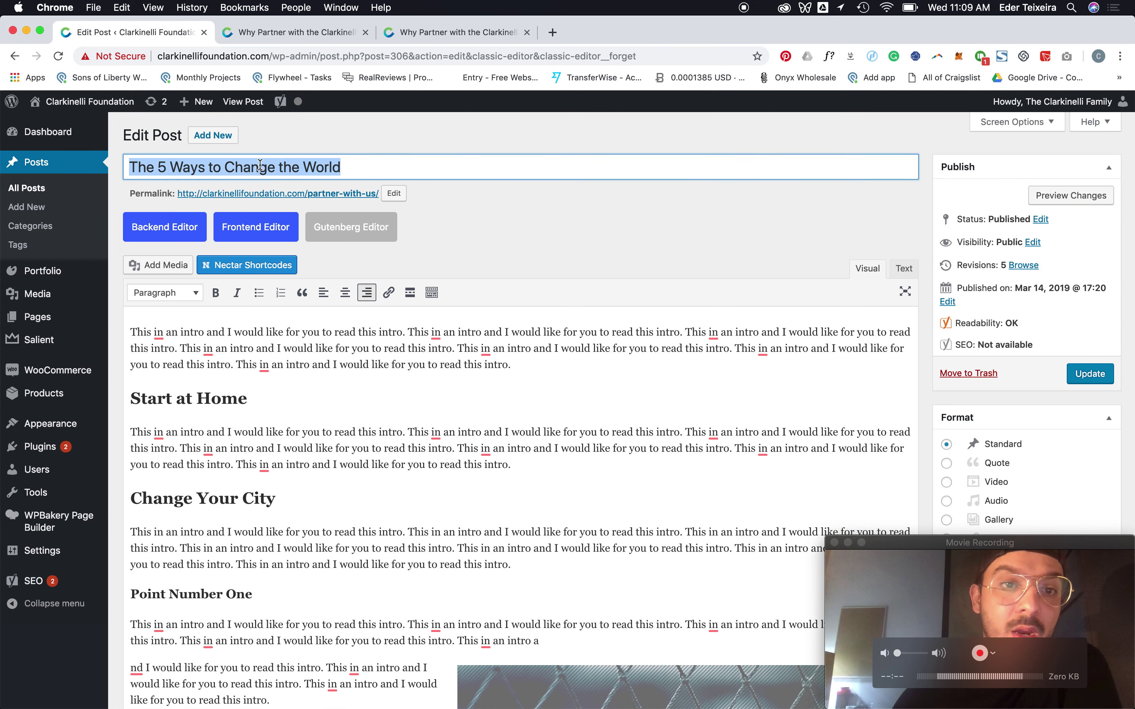
left_click(394, 193)
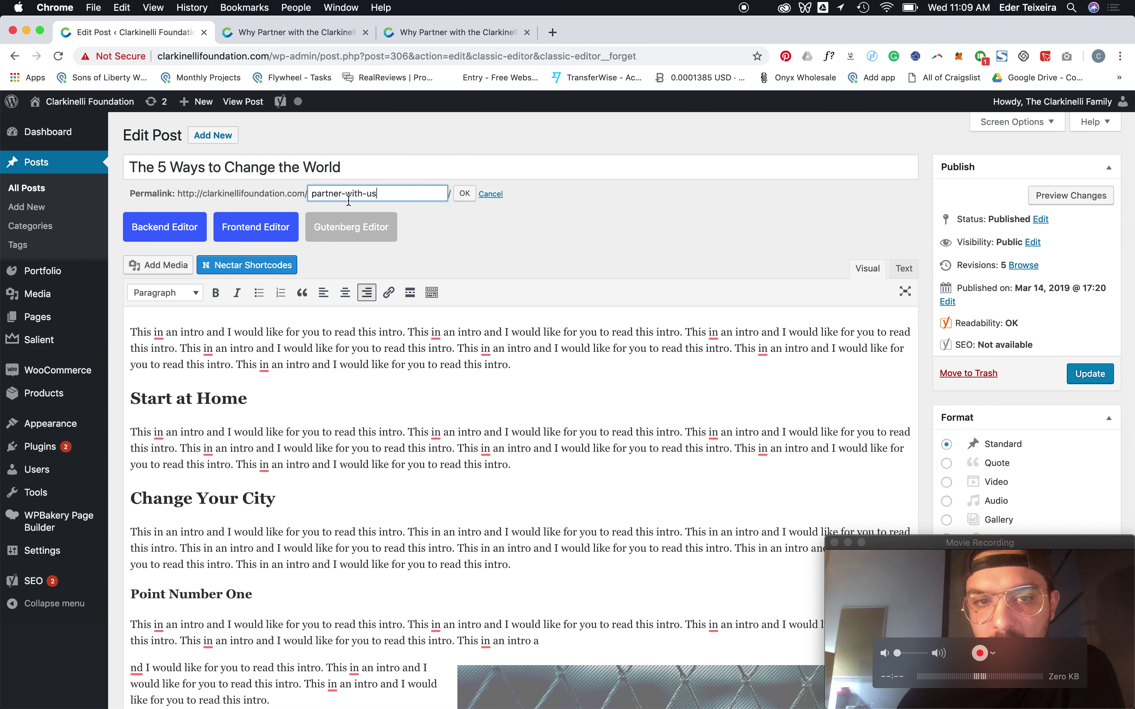
left_click_drag(344, 196, 604, 205)
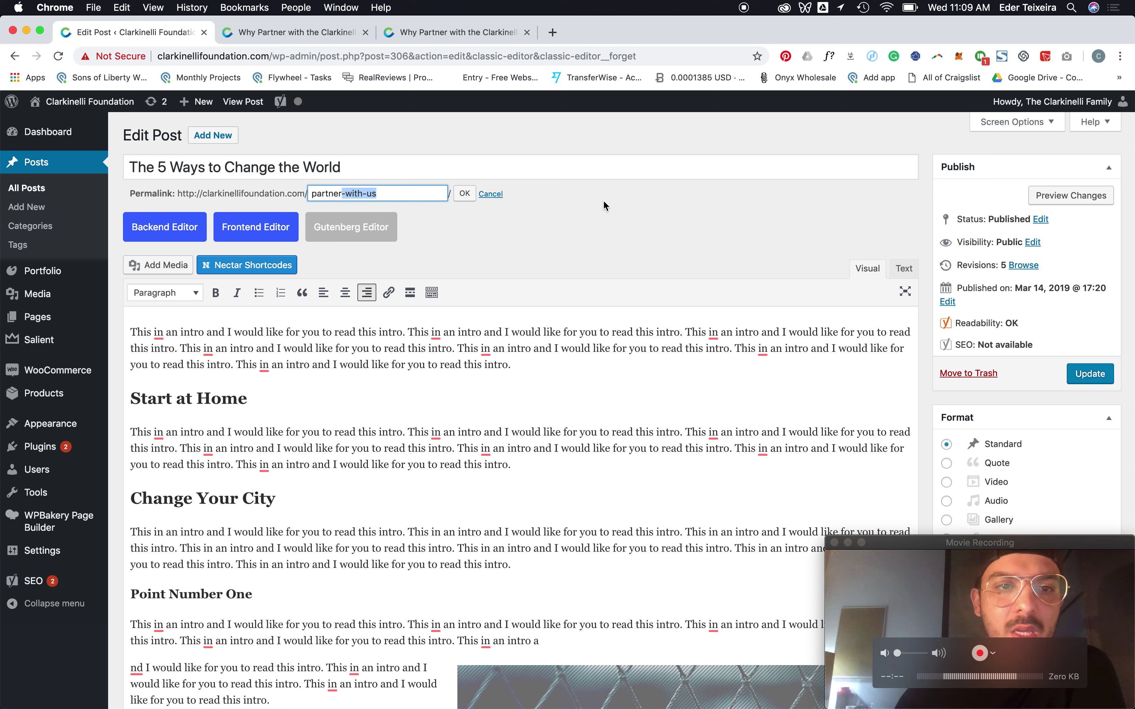
key("super+a")
type("c")
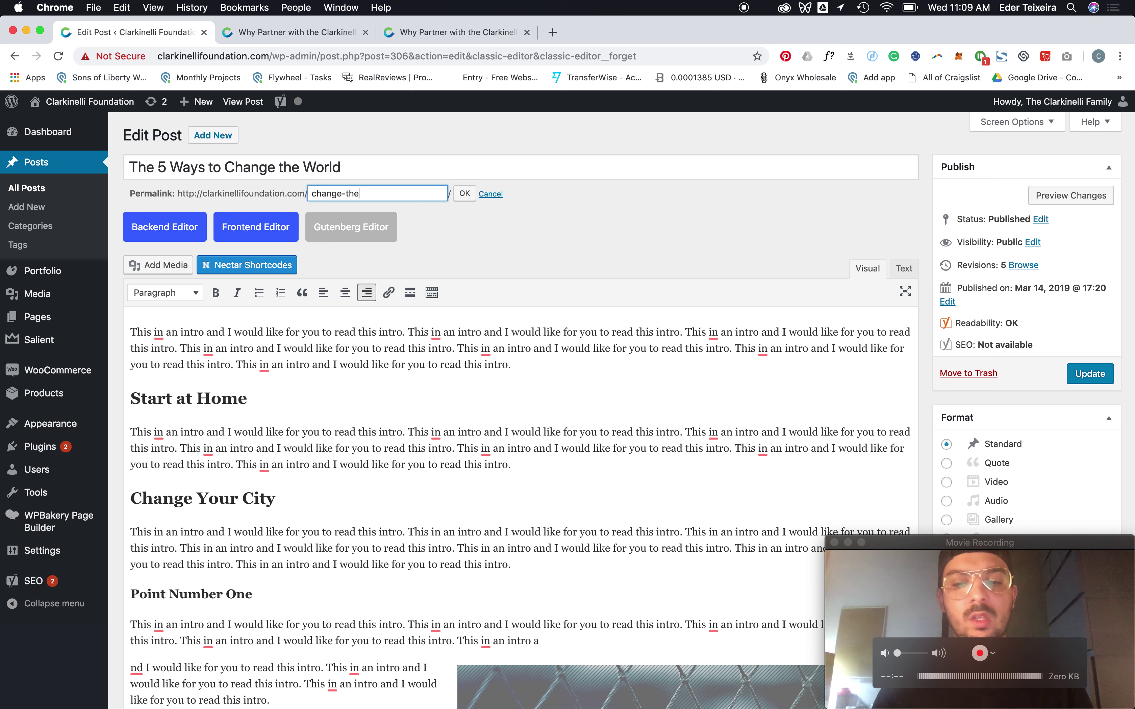
type("hange-the-world")
left_click(465, 193)
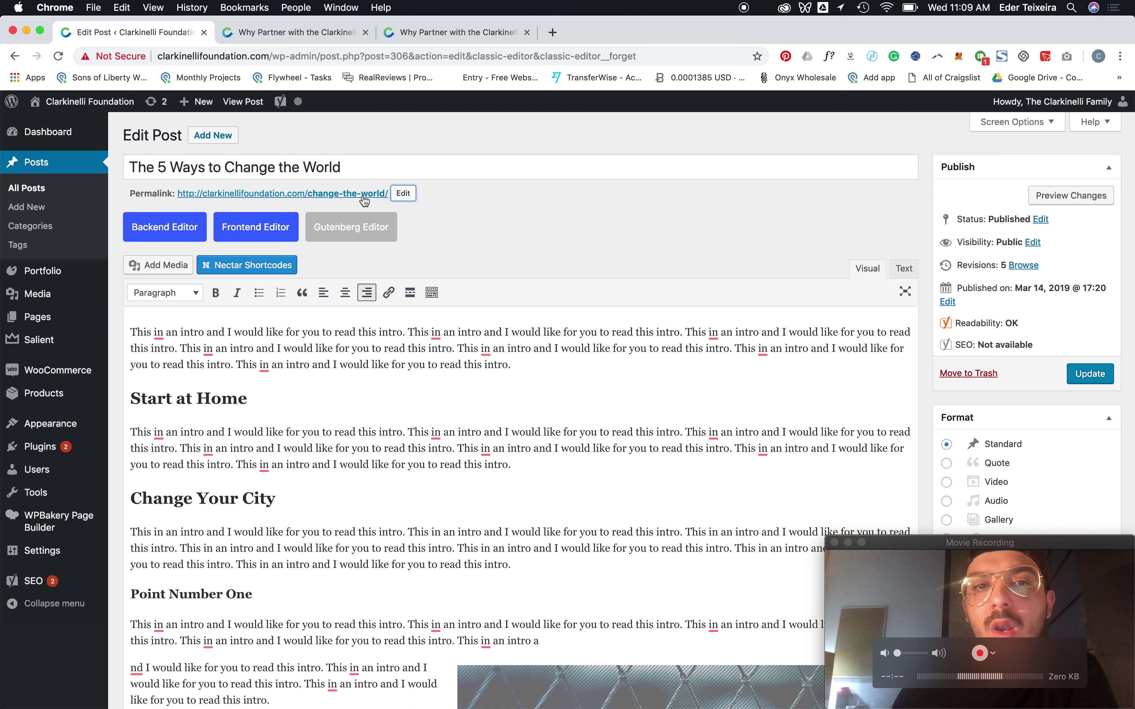
- Compare the "Change the World" part of the post title with the permalink and the Yoast SEO snippet preview
scroll(346, 201, "down", 2)
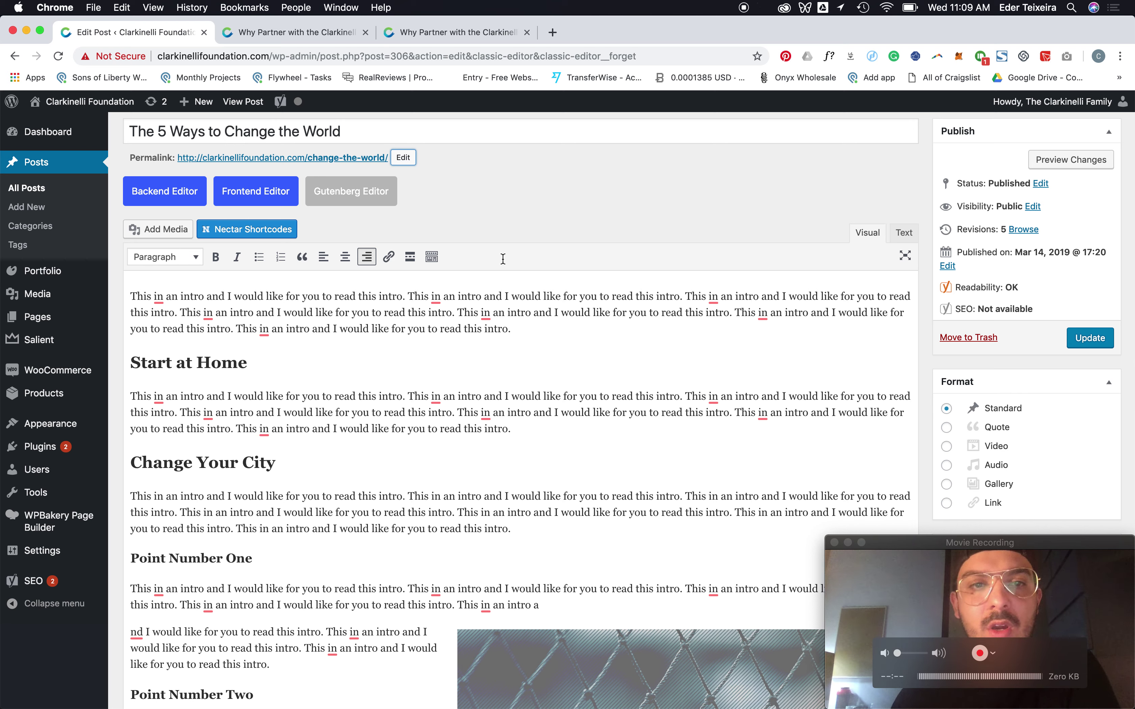
left_click(221, 132)
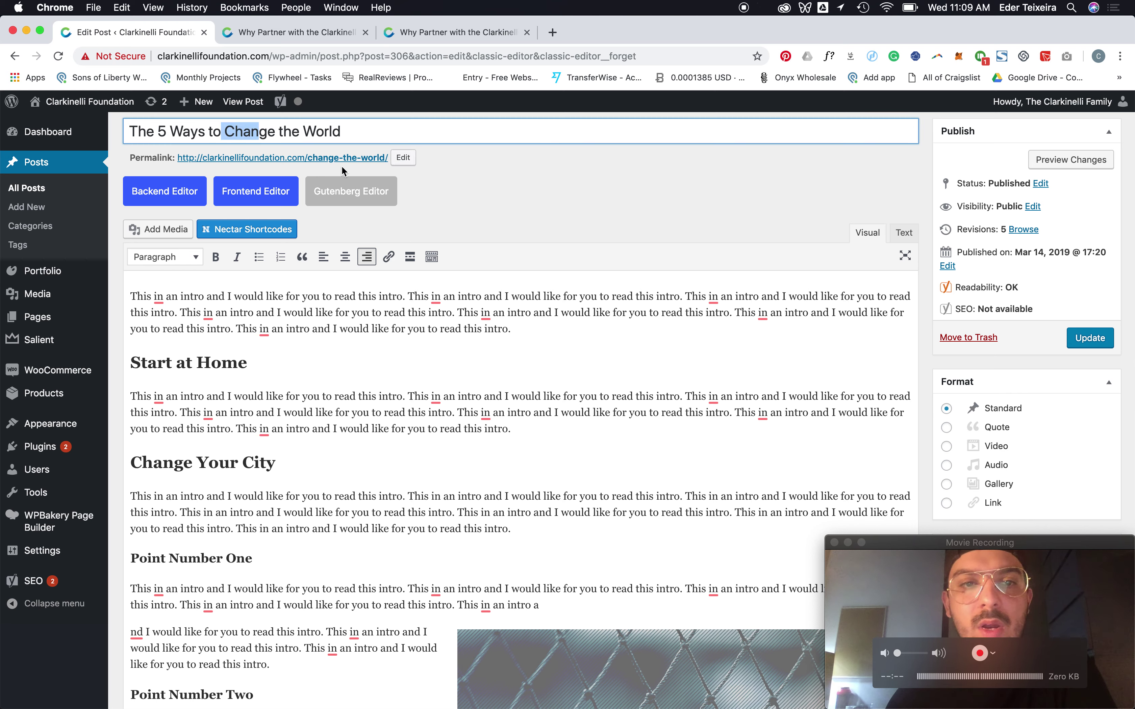
left_click_drag(360, 130, 224, 128)
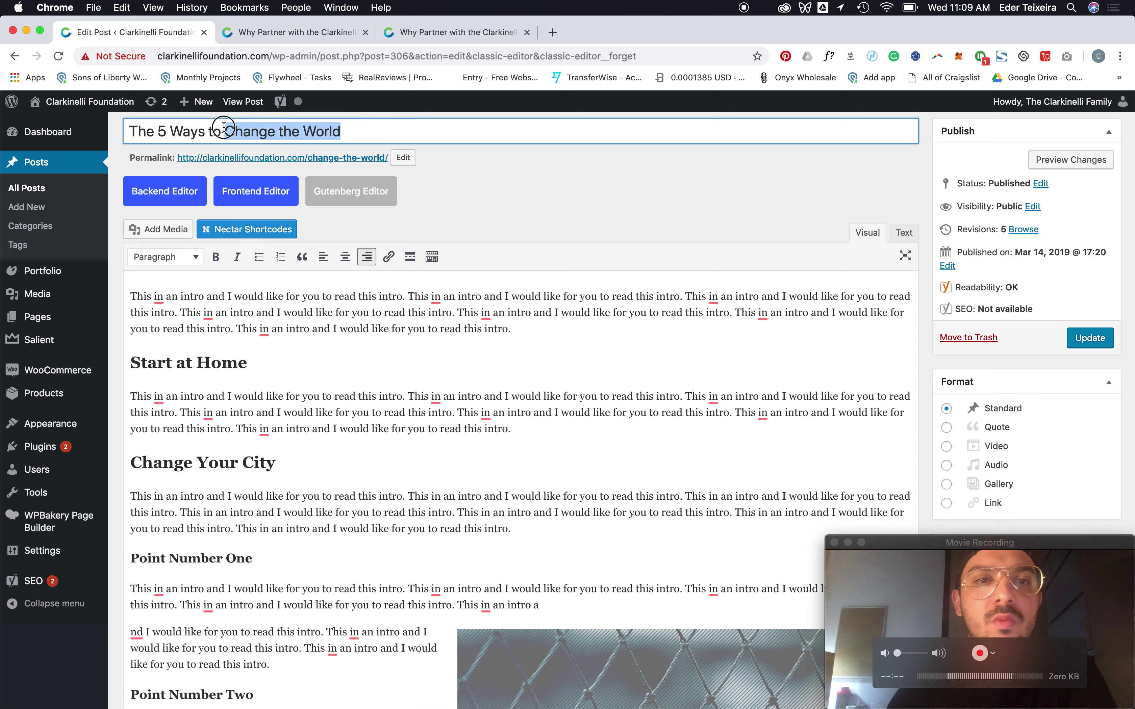
scroll(375, 360, "down", 20)
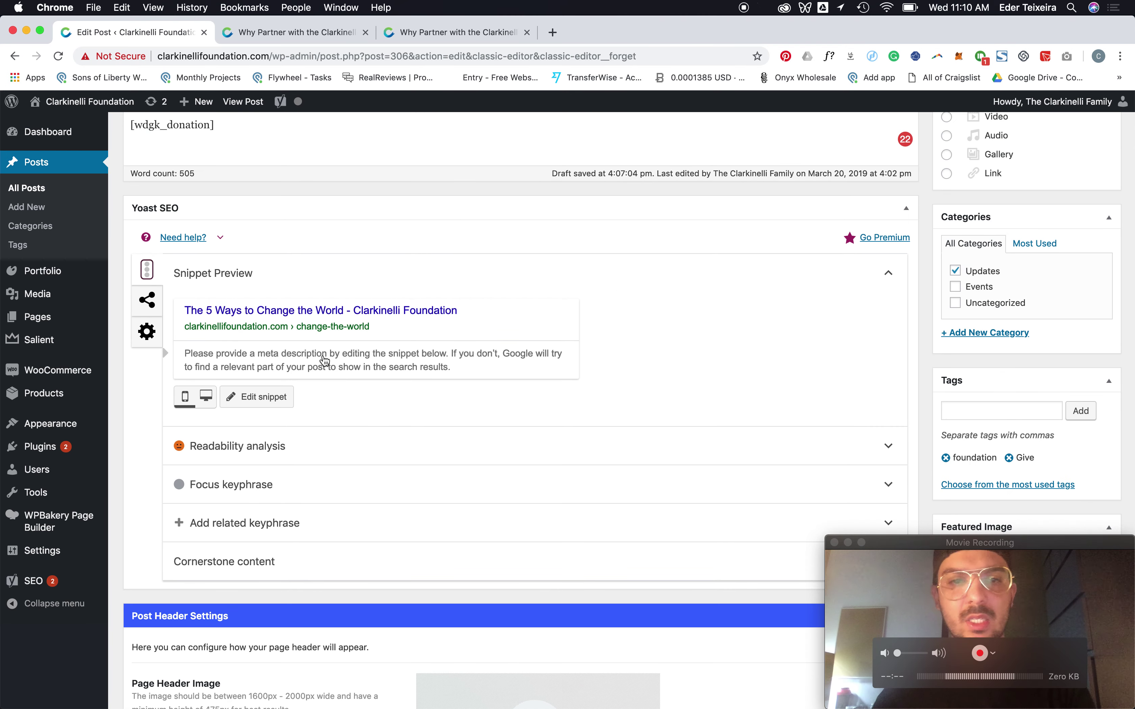
scroll(296, 213, "up", 20)
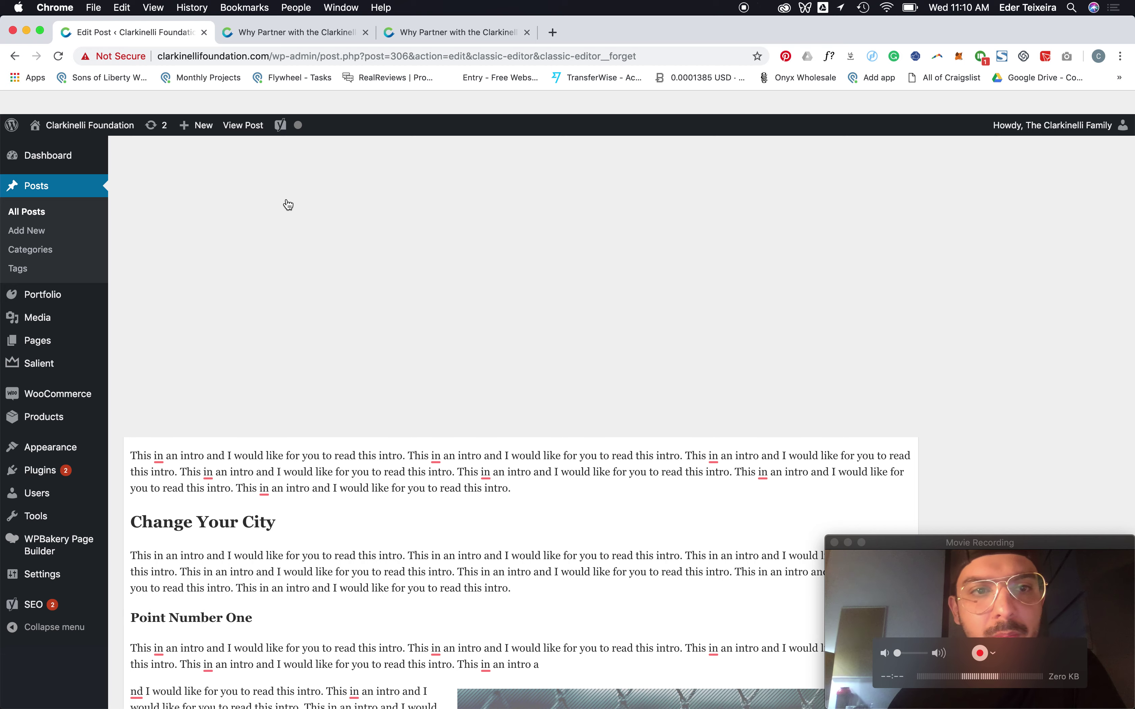
scroll(294, 307, "down", 12)
scroll(295, 306, "down", 10)
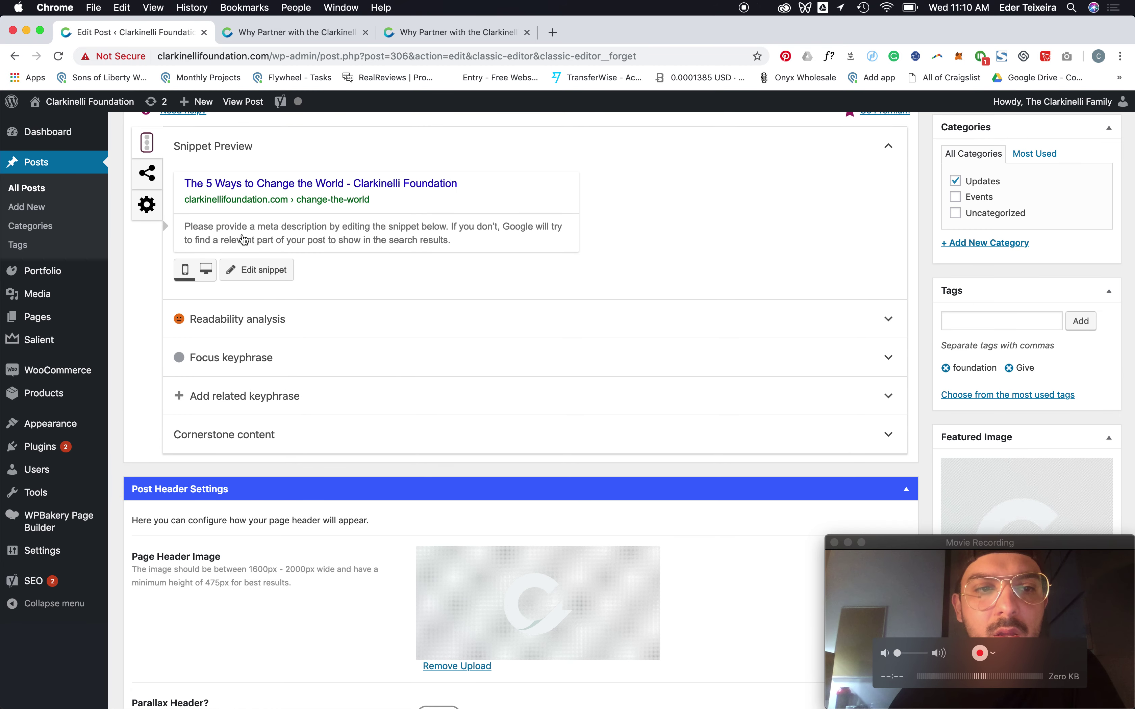
- Open the snippet for editing and copy the paragraph under "Start at Home" into its meta description
left_click(247, 240)
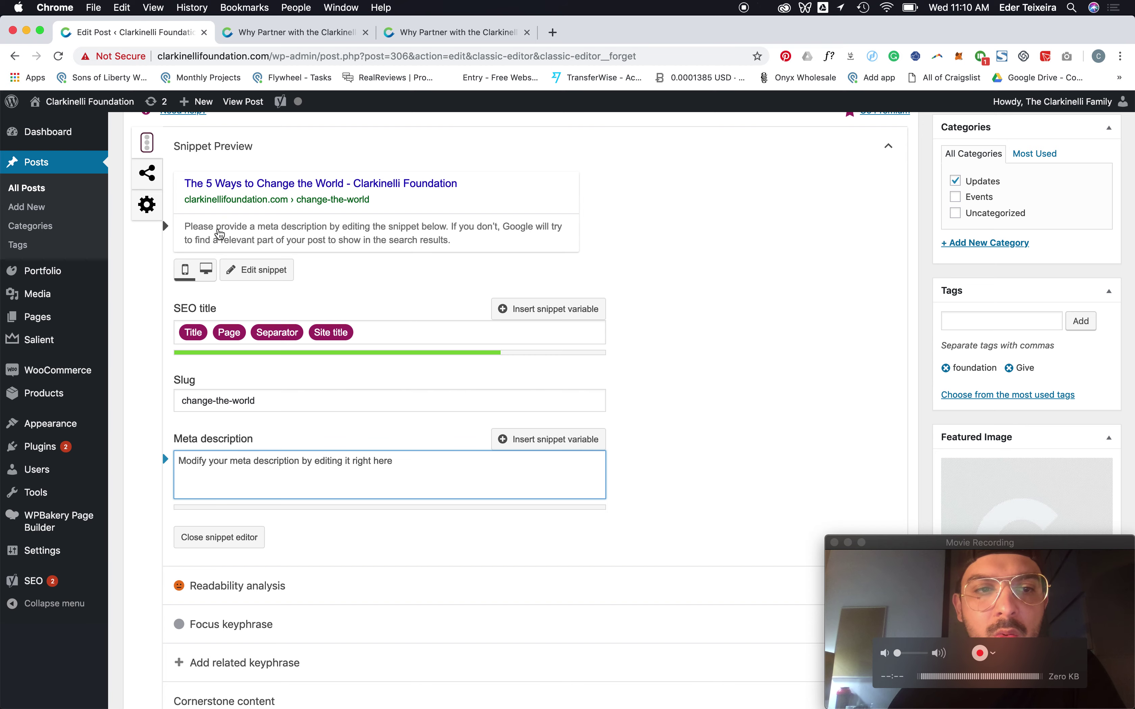
scroll(216, 229, "up", 8)
scroll(217, 230, "up", 6)
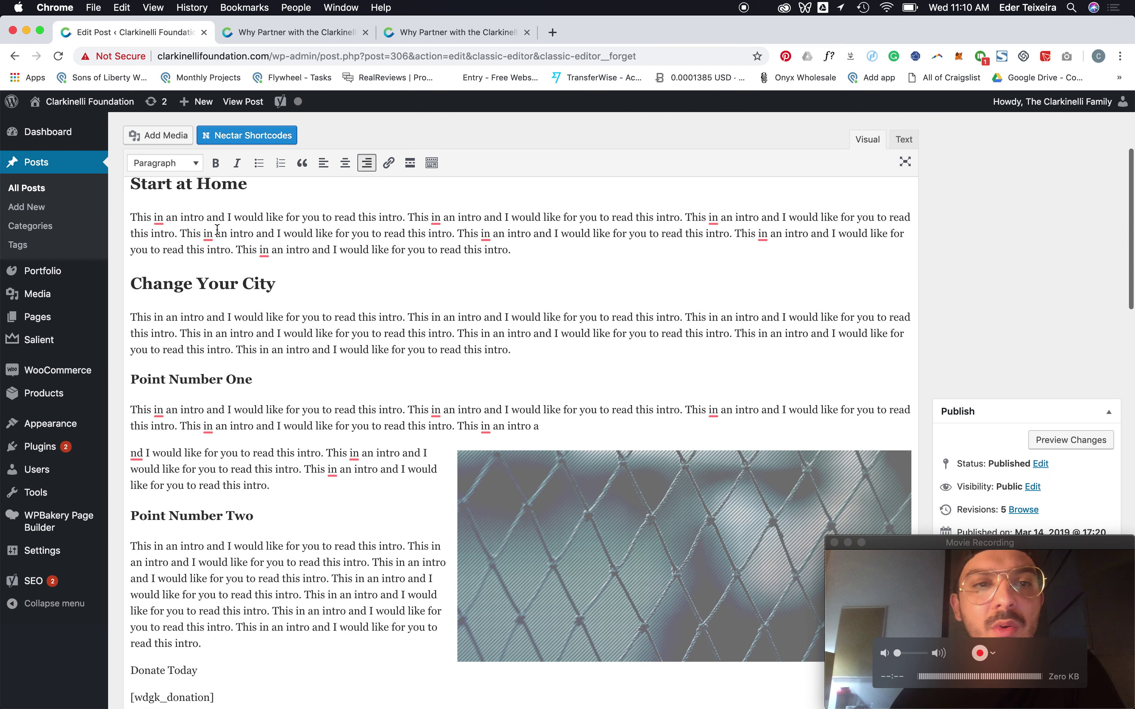
triple_click(186, 221)
key("super+c")
scroll(185, 221, "down", 15)
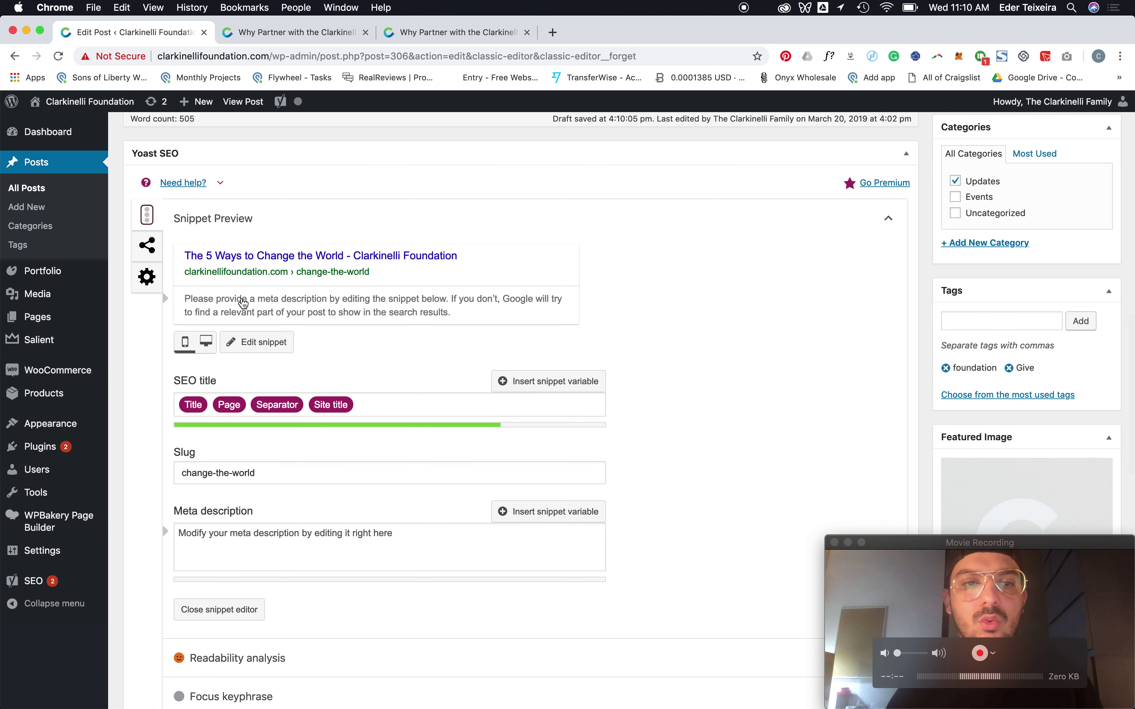
left_click(241, 535)
key("super+v")
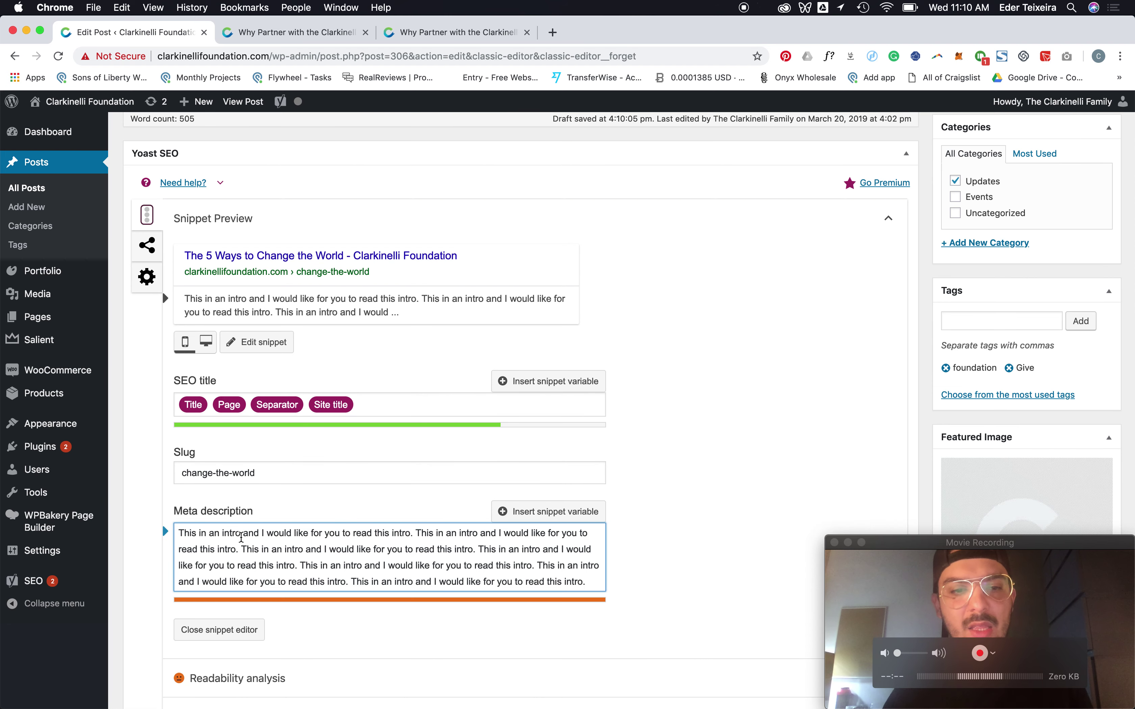
- Shorten the meta description so that it ends with "This in an intro and I would."
triple_click(261, 538)
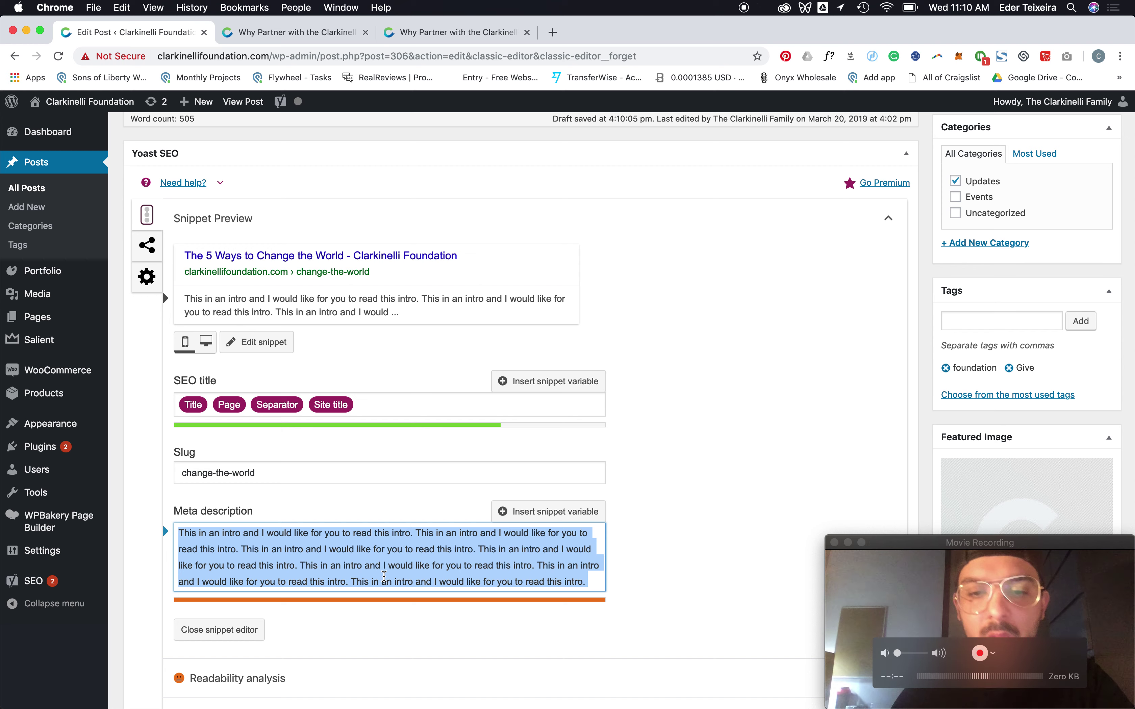
left_click(588, 589)
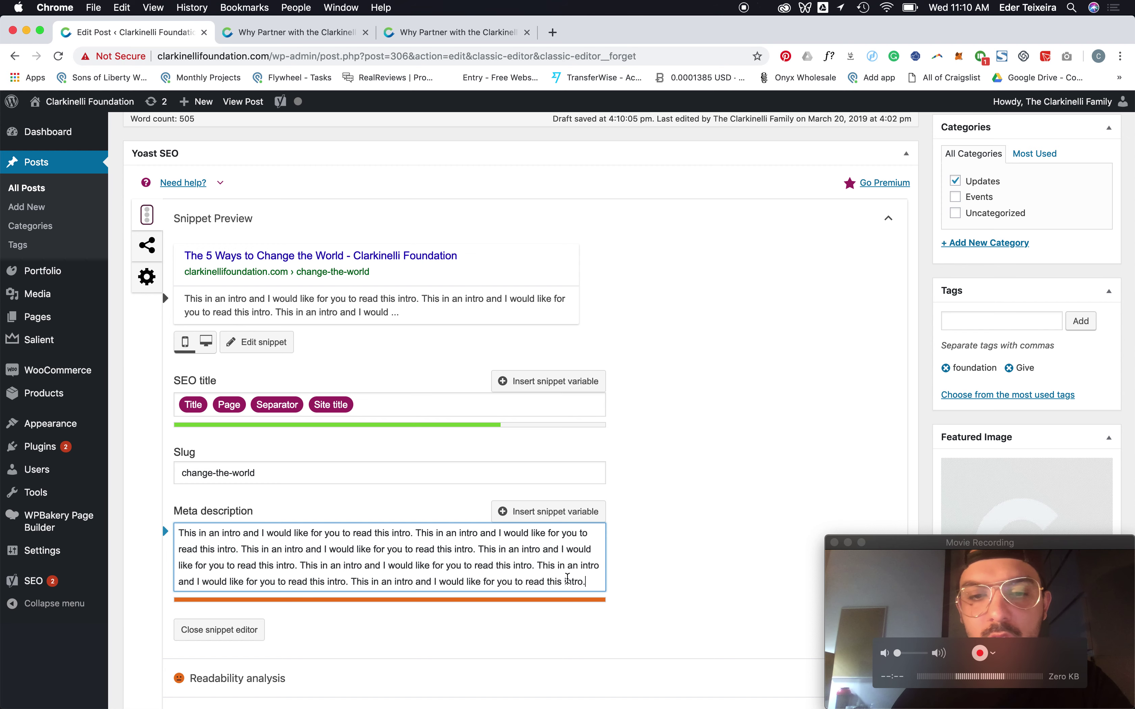
left_click_drag(536, 565, 591, 603)
key("BackSpace")
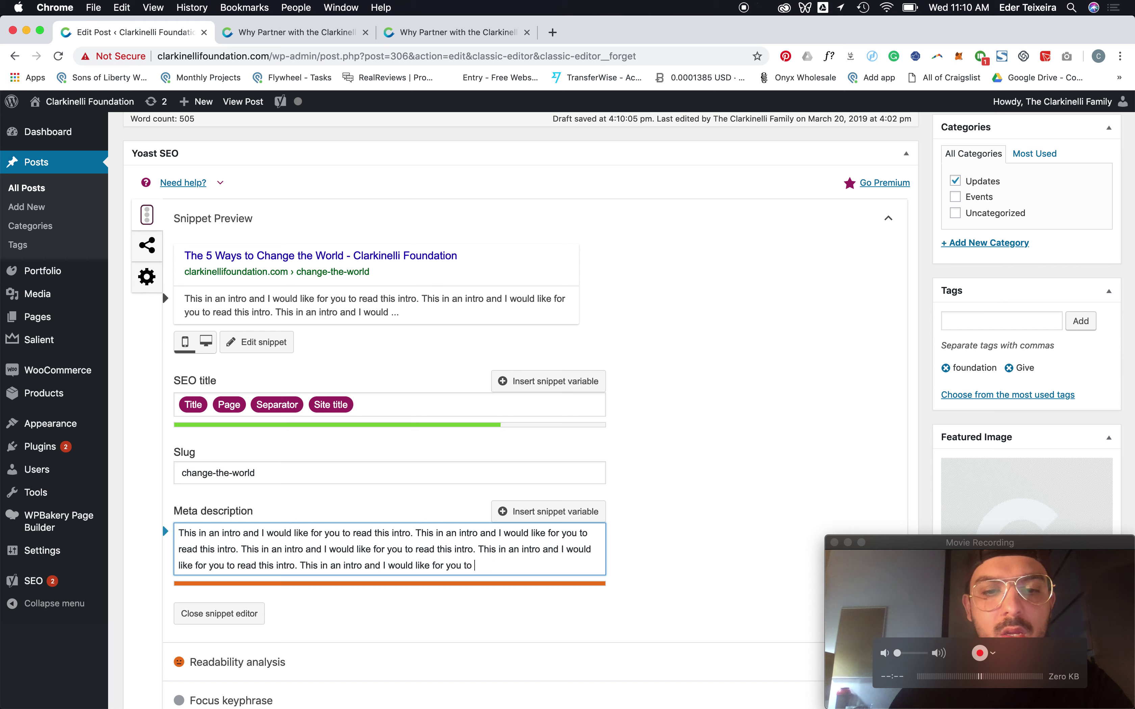
left_click_drag(478, 549, 474, 568)
key("BackSpace")
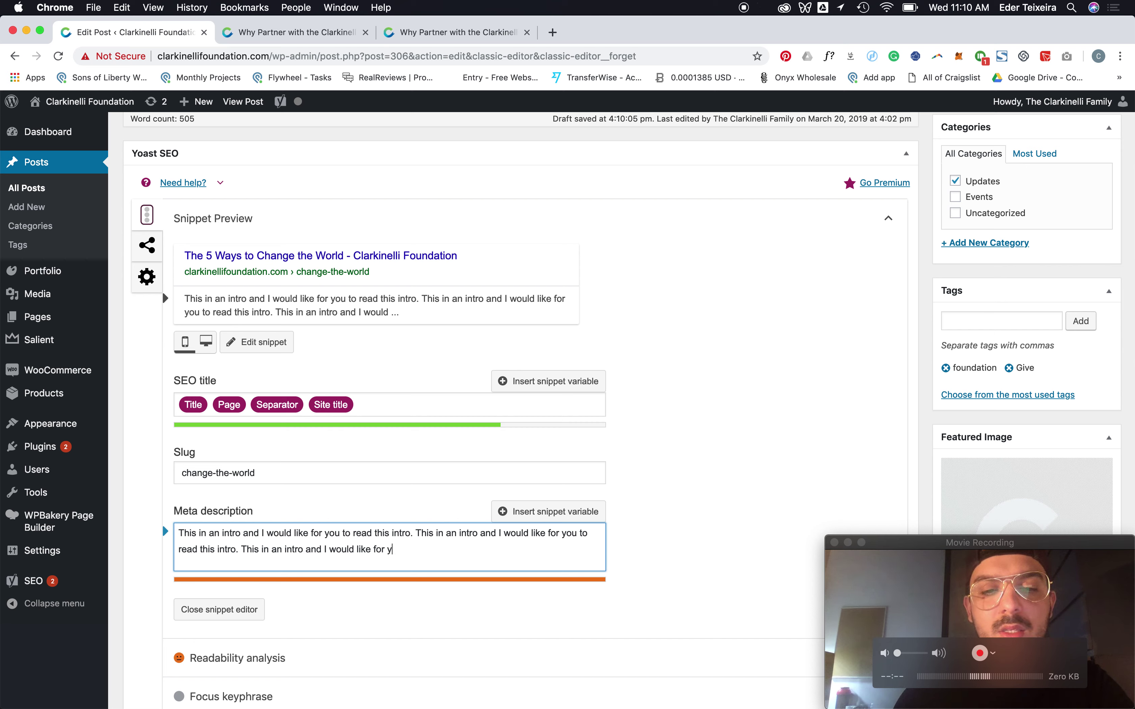
key("BackSpace")
key("BackSpace")
key("BackSpace")
key("BackSpace")
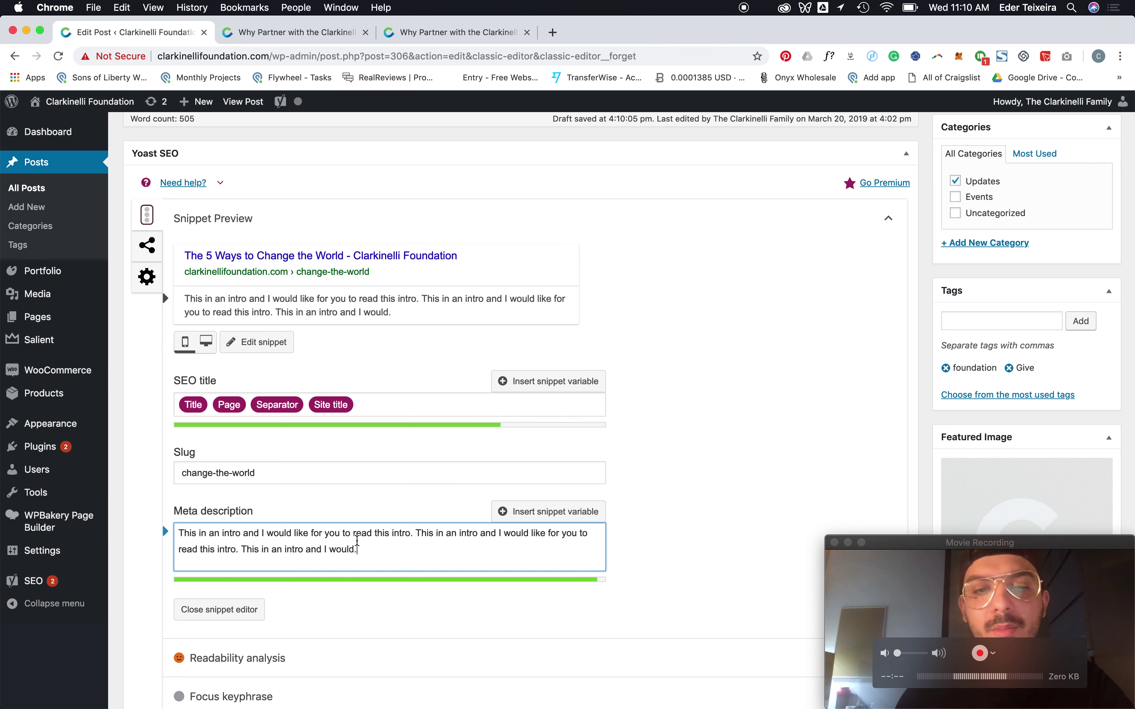
left_click(666, 367)
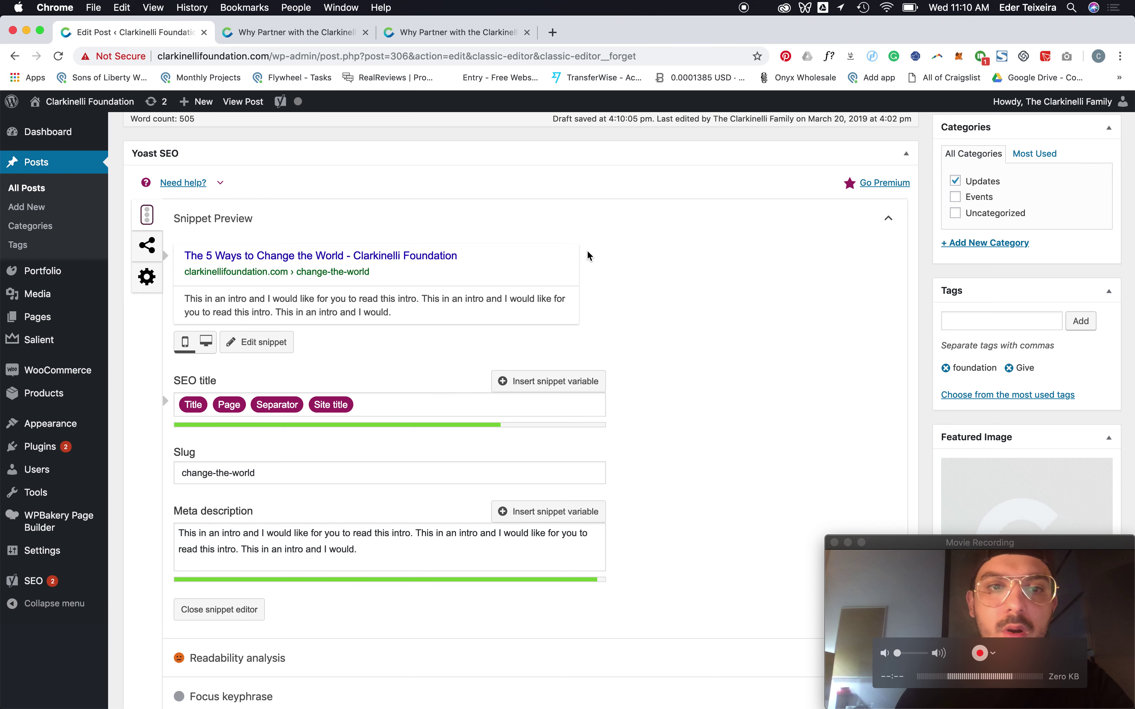
- Replace all the variables in the snippet's SEO title with the placeholder text "fduoghsfoghasfdog;o"
scroll(587, 251, "up", 3)
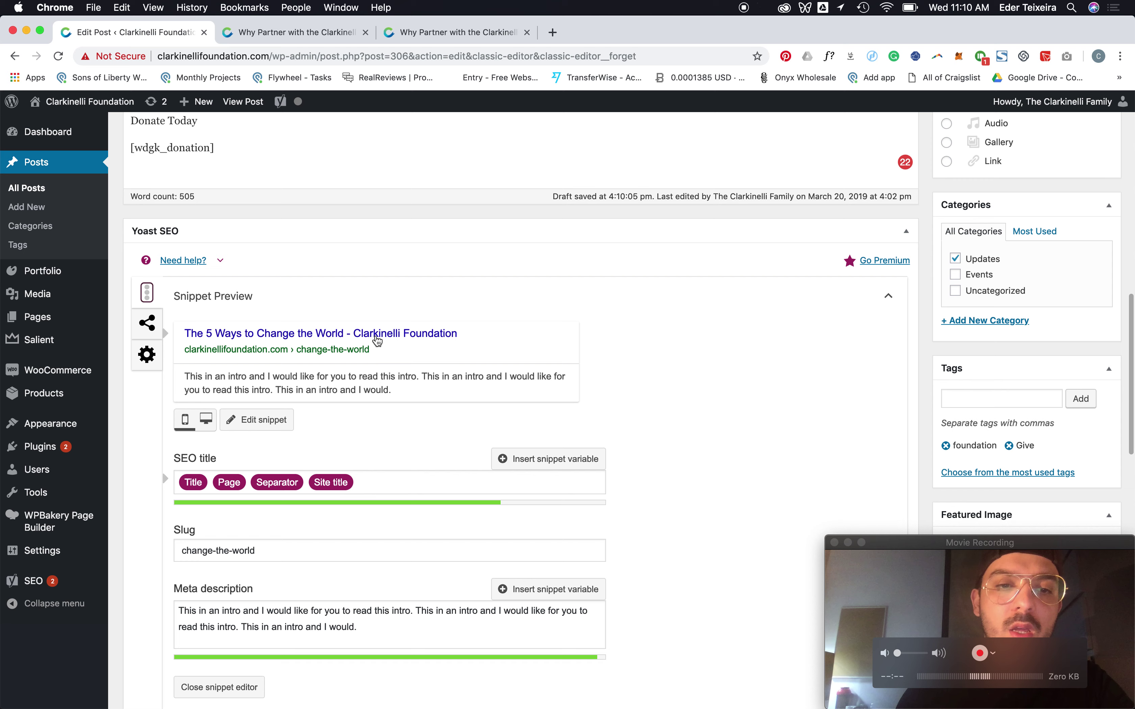
left_click(375, 334)
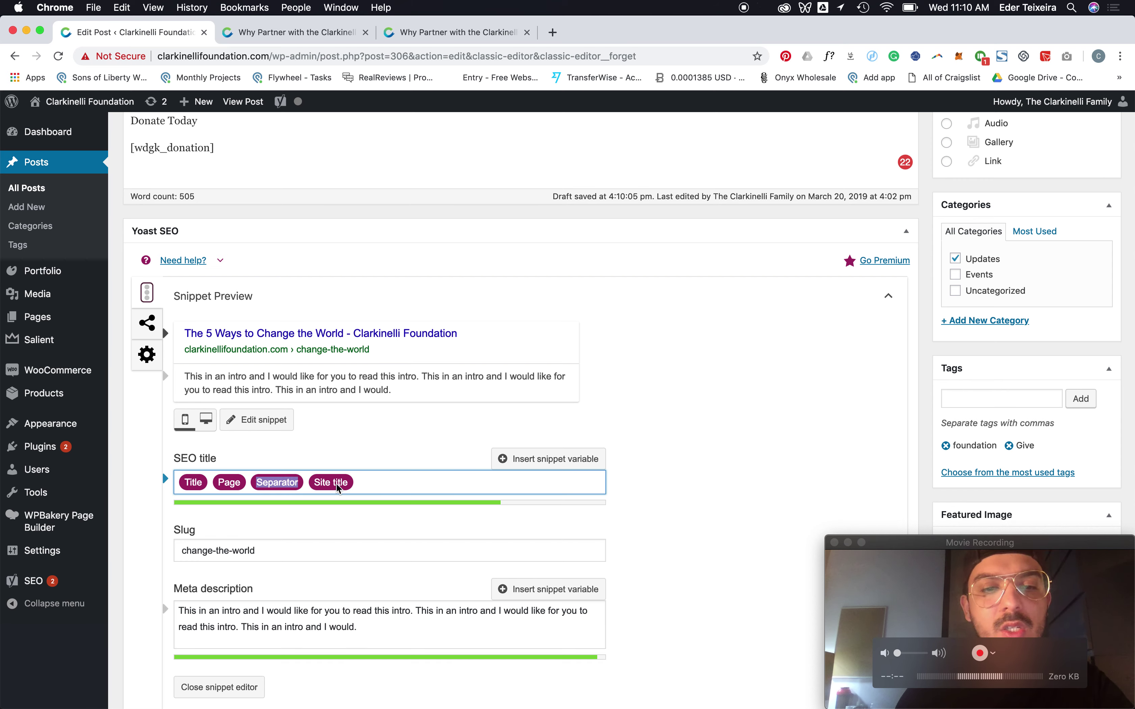
key("BackSpace")
key("BackSpace")
key("BackSpace")
key("BackSpace")
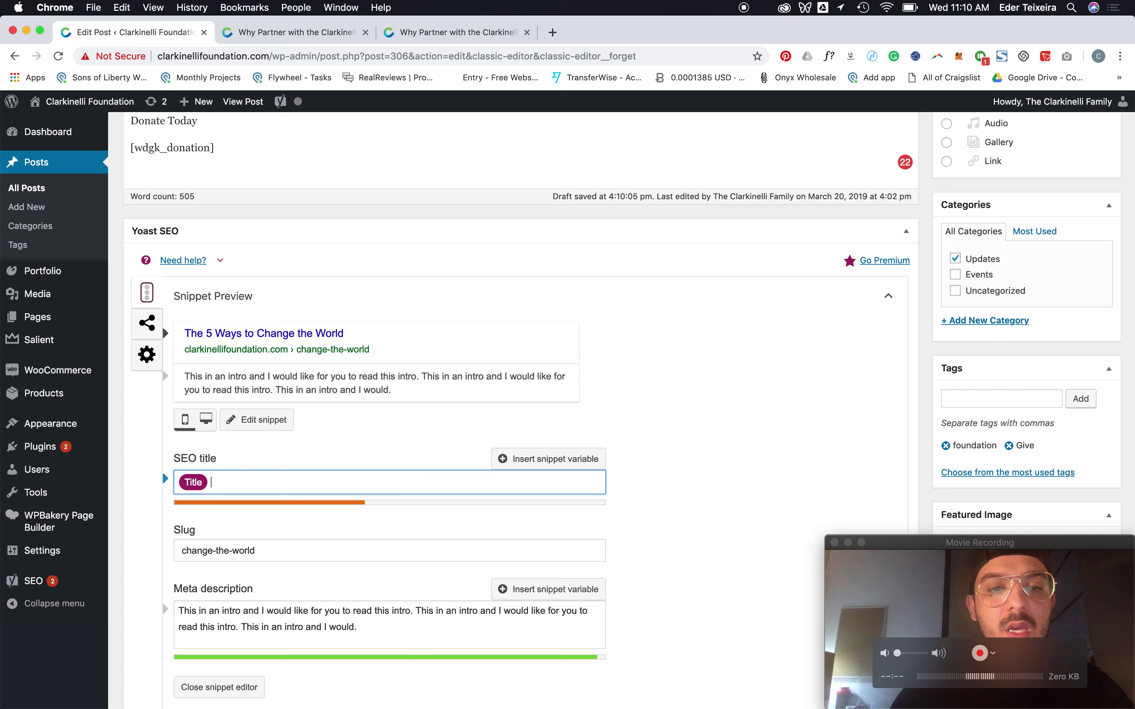
type("fduoghsfoghasfdog;o")
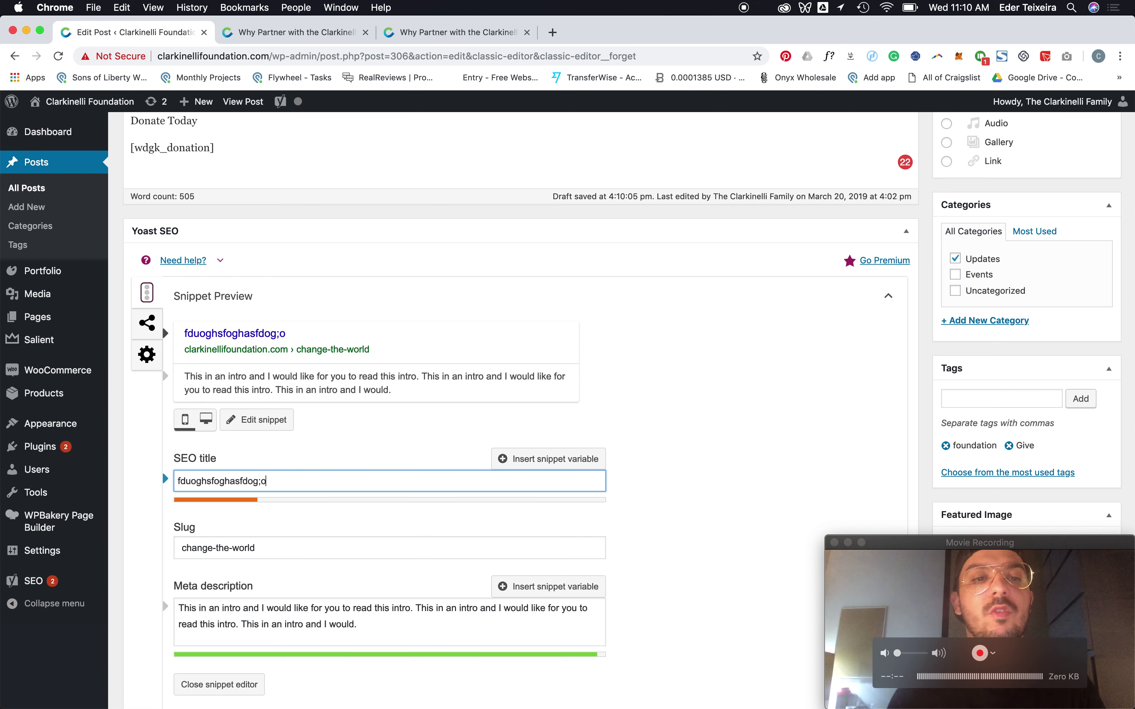
- Examine the meta description text and the readability and keyphrase sections below it in the Yoast SEO settings
left_click(293, 382)
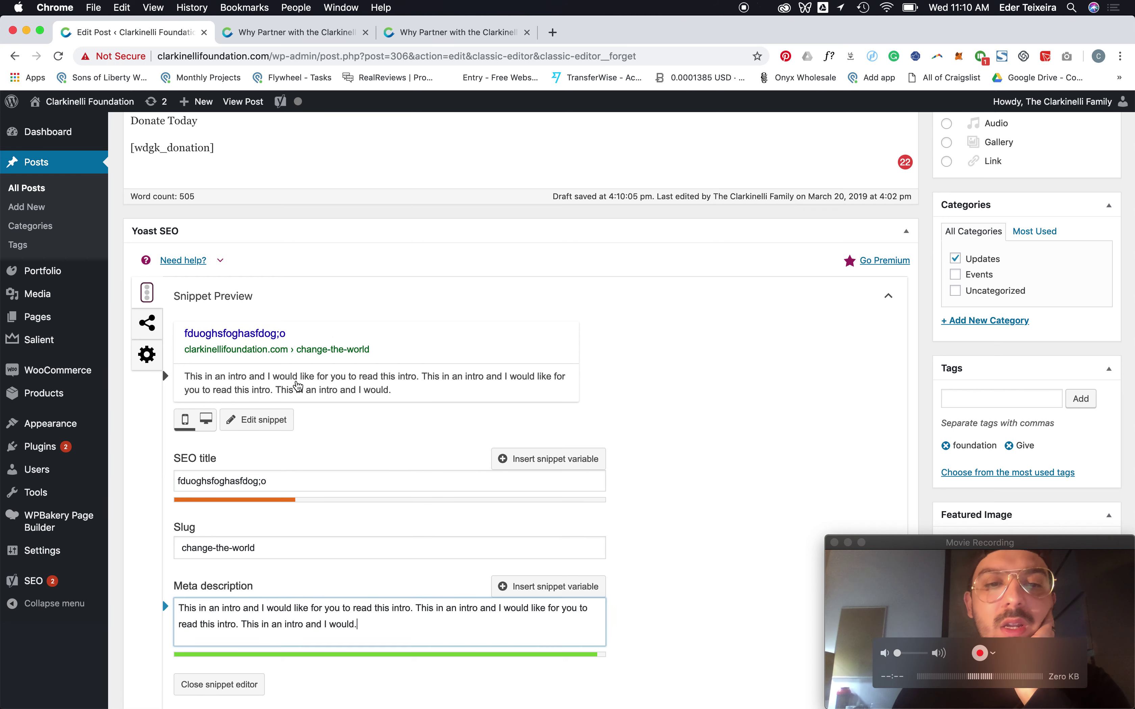
double_click(277, 624)
triple_click(276, 624)
scroll(409, 516, "down", 5)
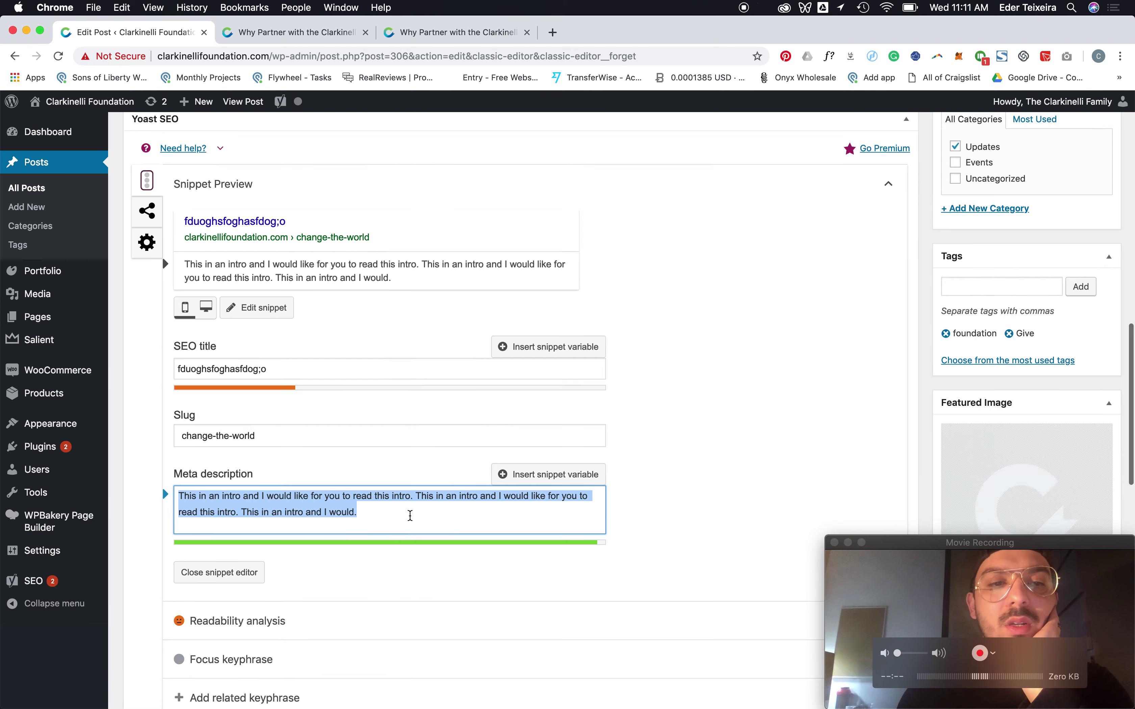
scroll(411, 521, "up", 6)
scroll(411, 521, "down", 5)
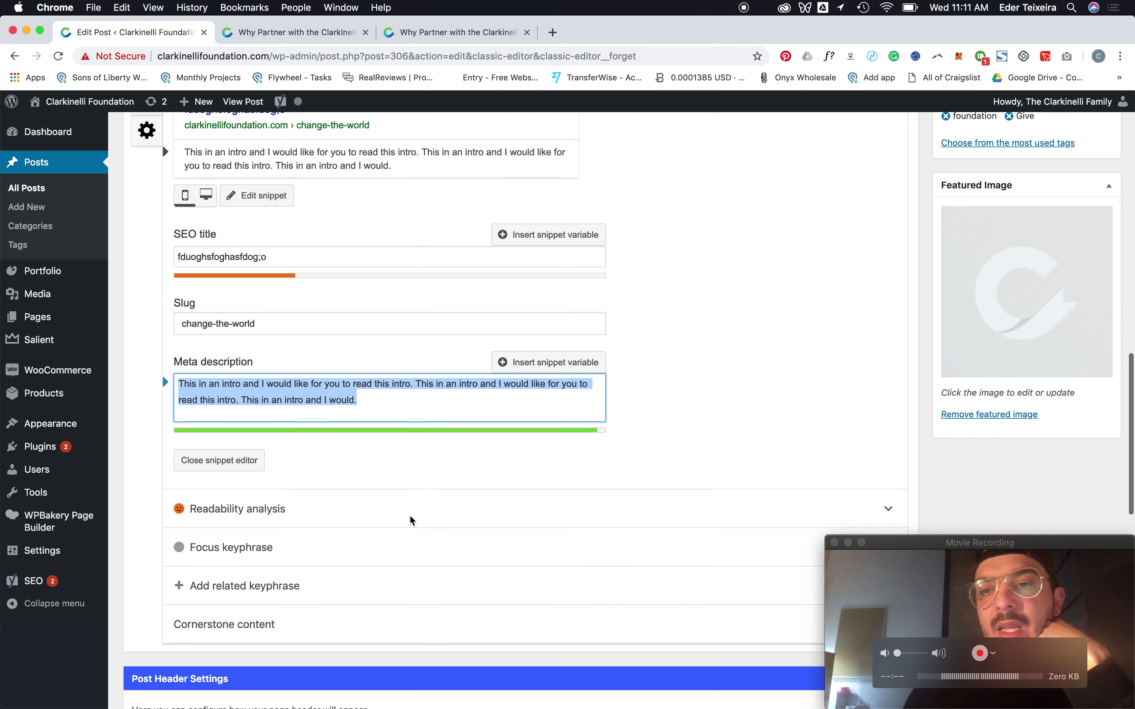
- Review the post title, permalink and section headings, followed by the Yoast SEO snippet and the post's categories
scroll(411, 515, "up", 15)
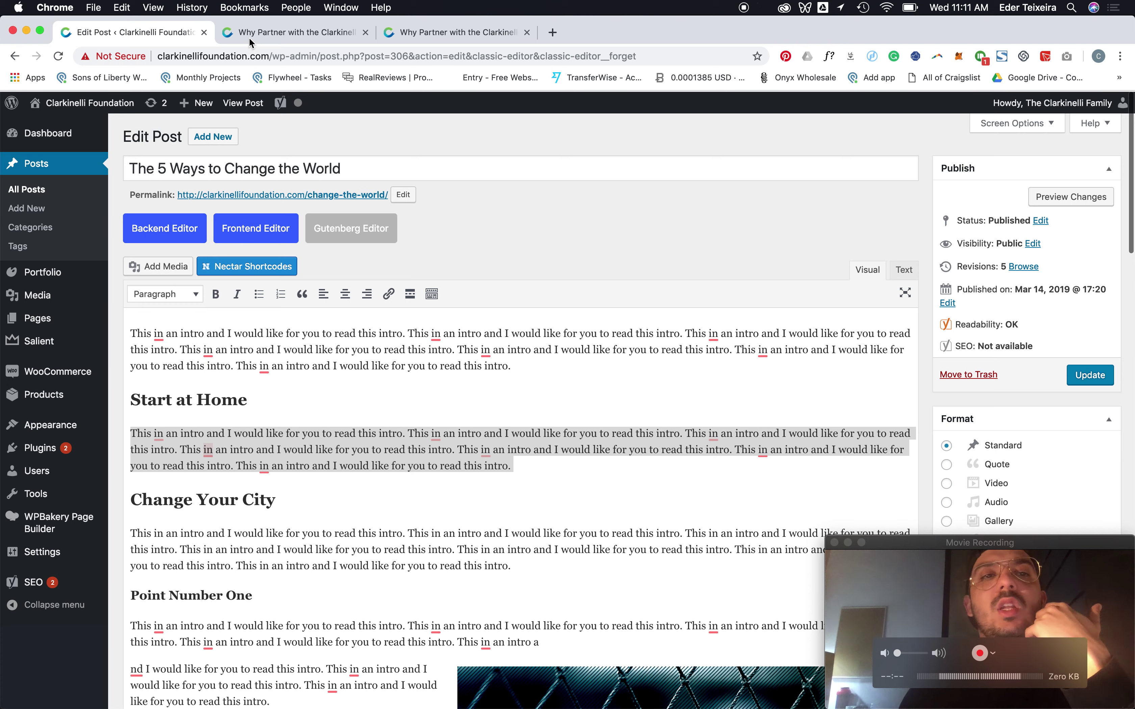
triple_click(184, 161)
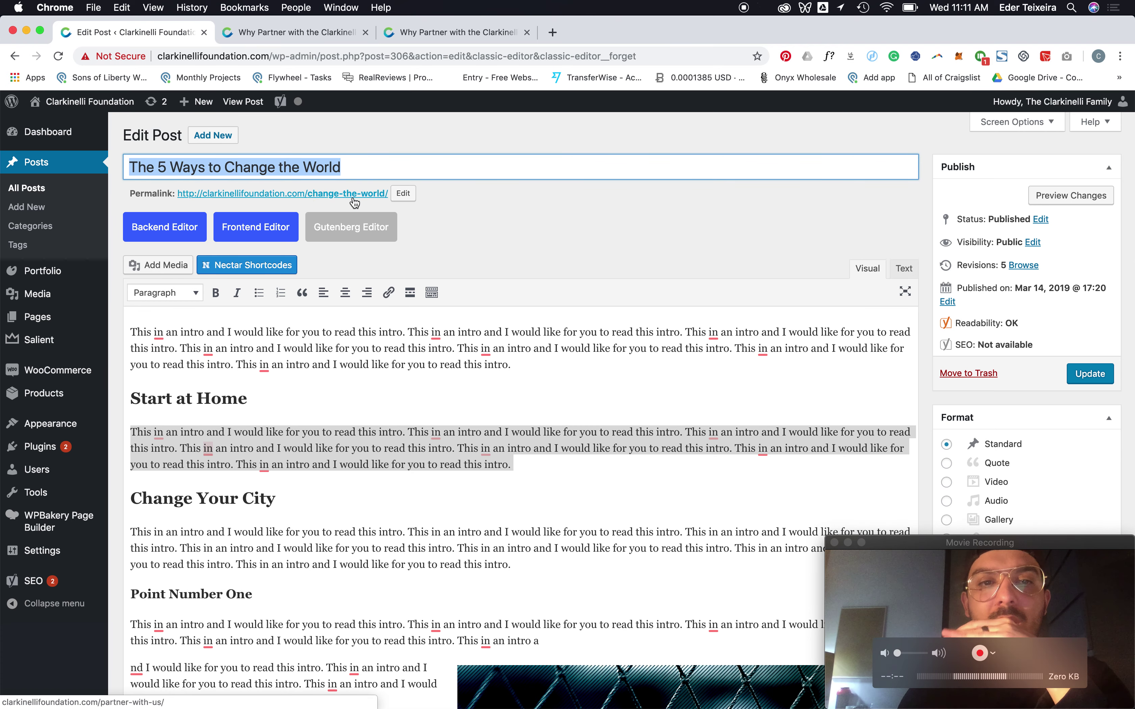
scroll(430, 409, "down", 10)
scroll(431, 409, "up", 2)
scroll(430, 410, "down", 15)
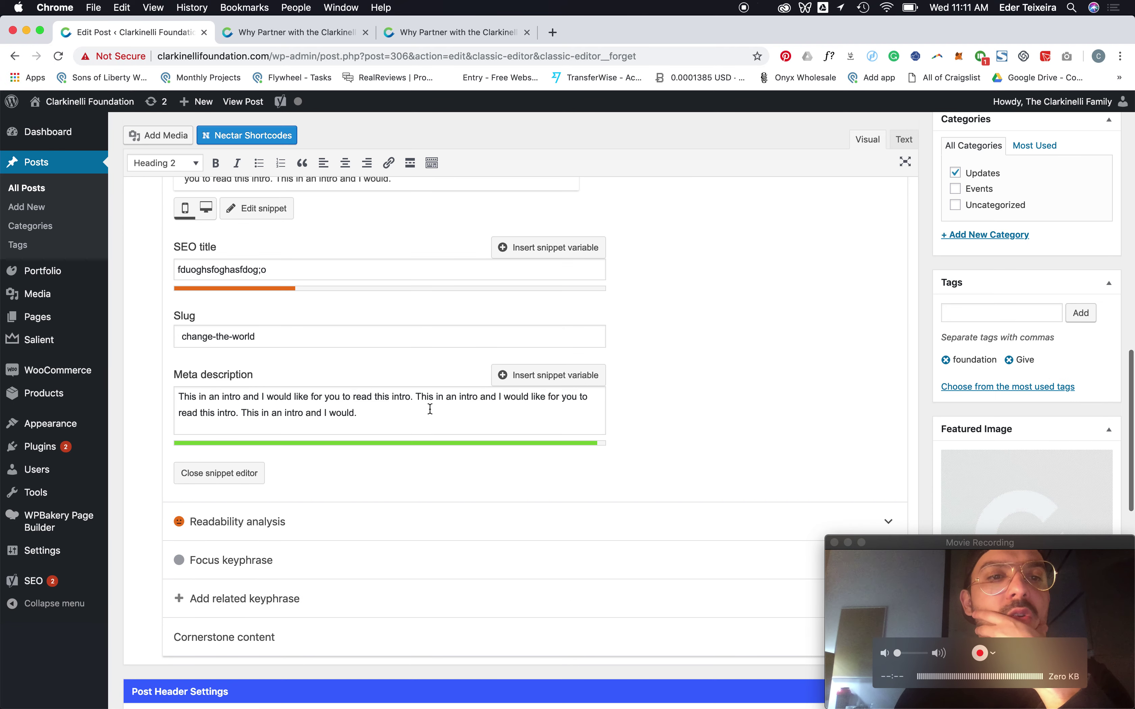
scroll(430, 409, "up", 5)
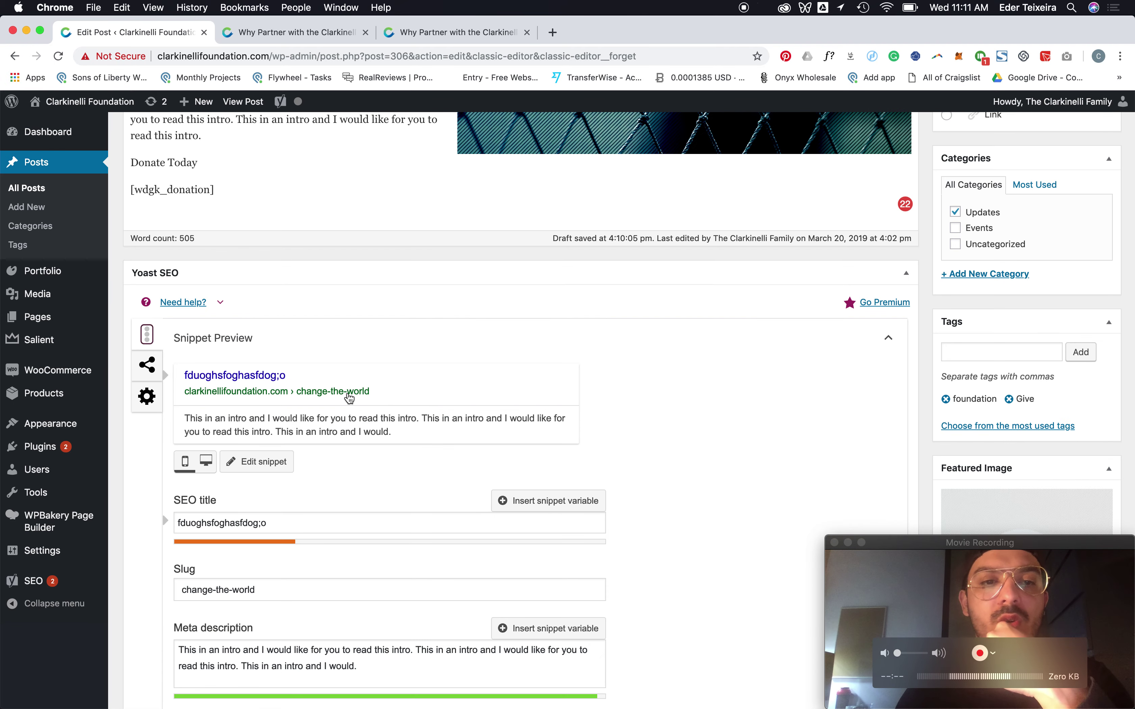
scroll(563, 378, "up", 9)
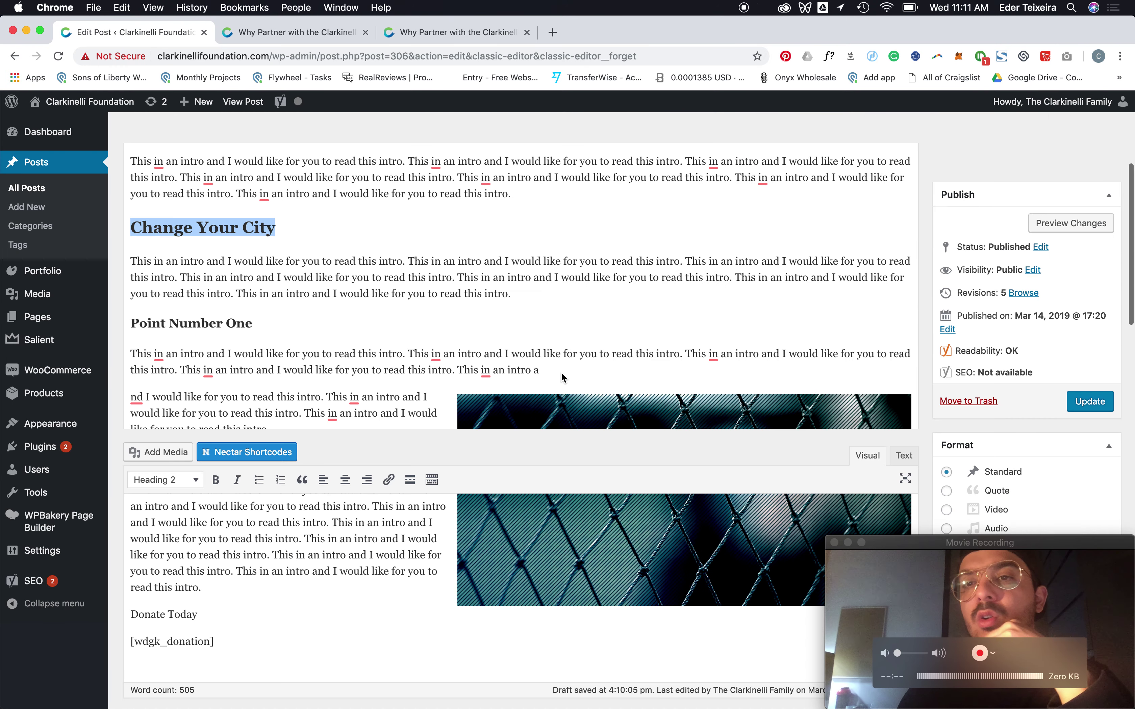
scroll(563, 378, "down", 12)
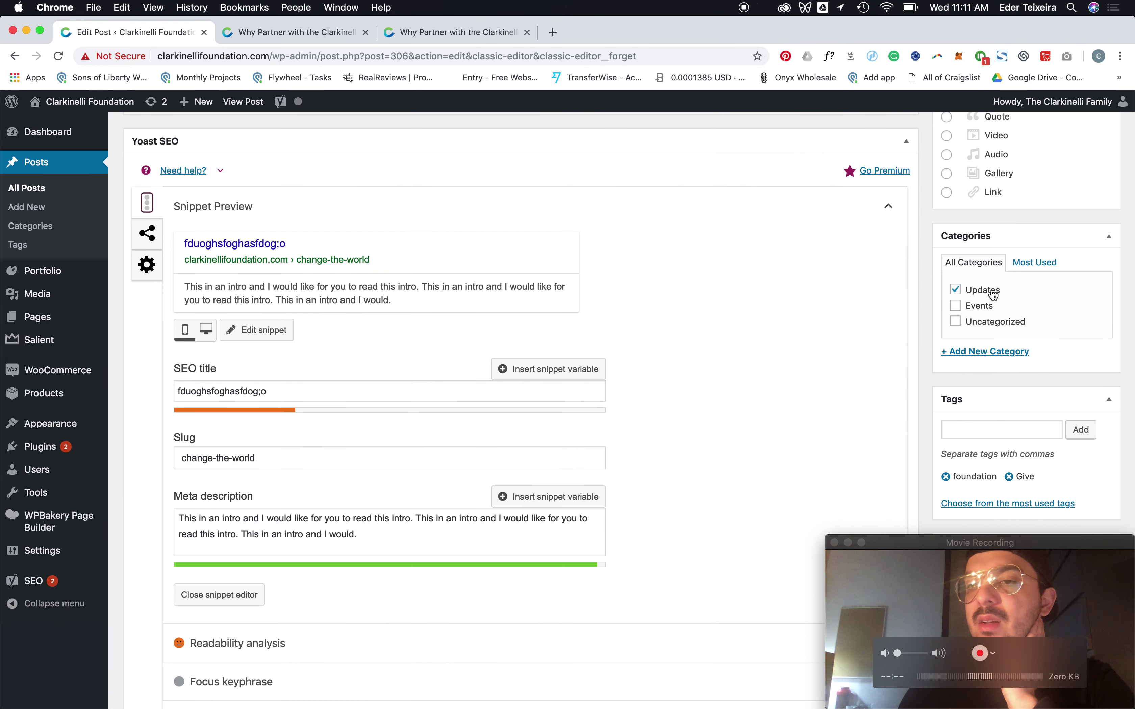
- Open the form for adding a new category and enter "gifagiusa" as its name
left_click(970, 353)
type("gifagiusa")
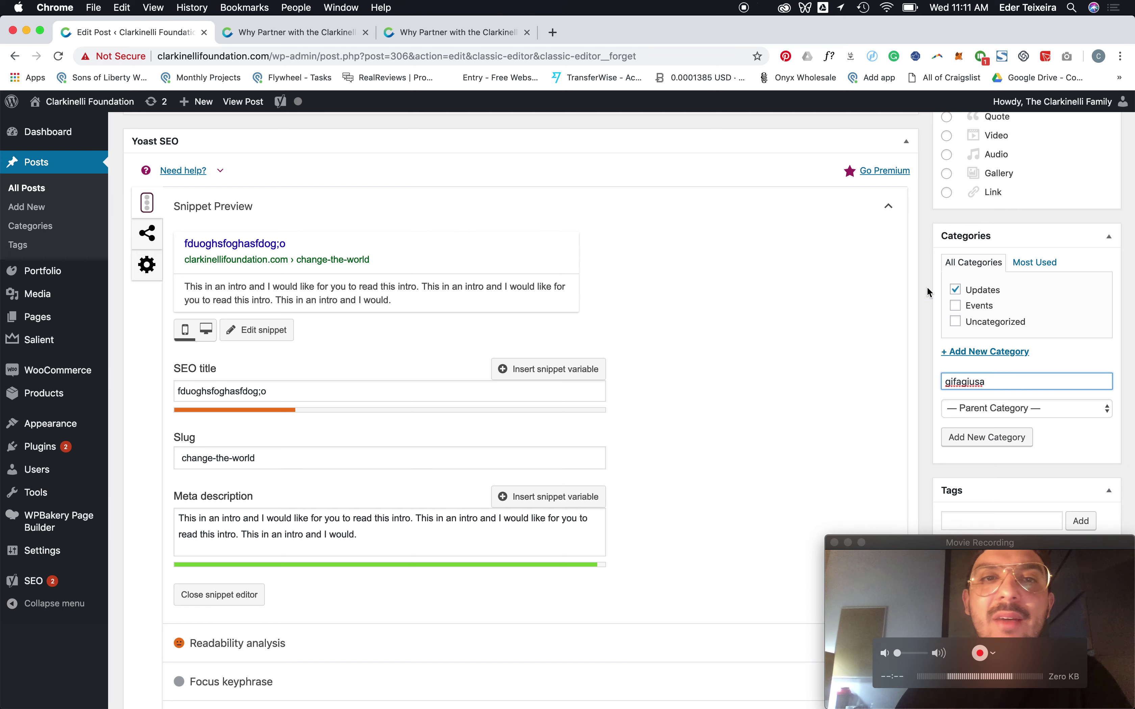
- Open the Updates category archive from the post preview, look through its posts and return to the post editor
left_click(299, 37)
scroll(418, 219, "up", 10)
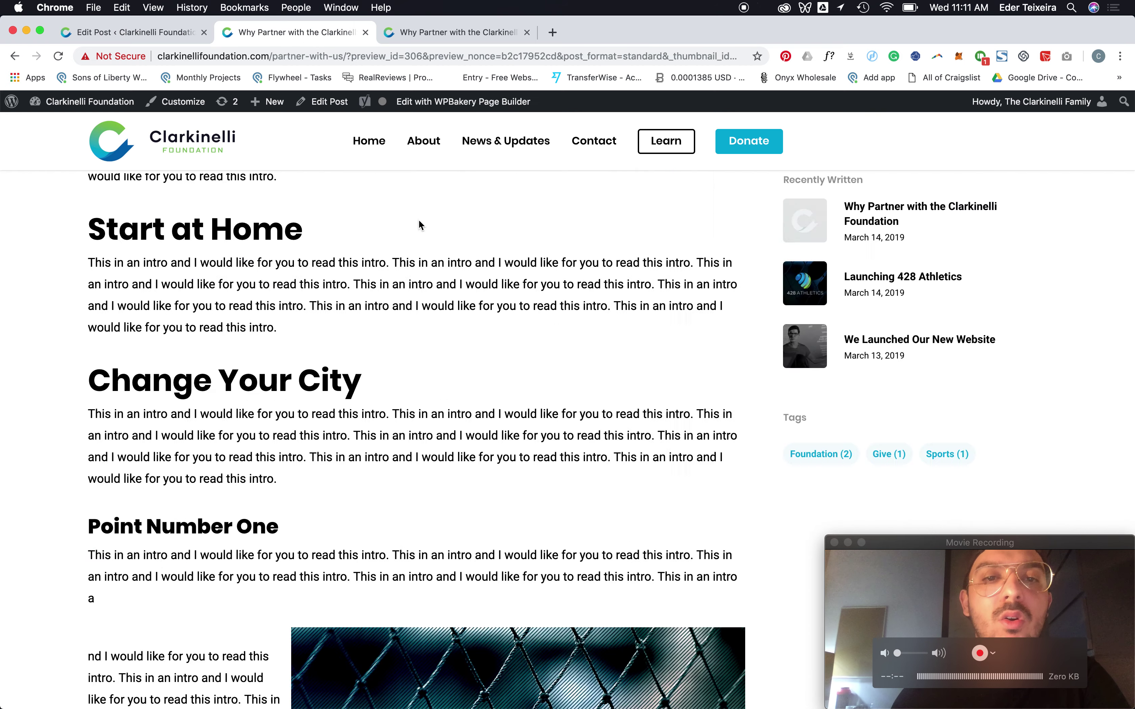
left_click(563, 332)
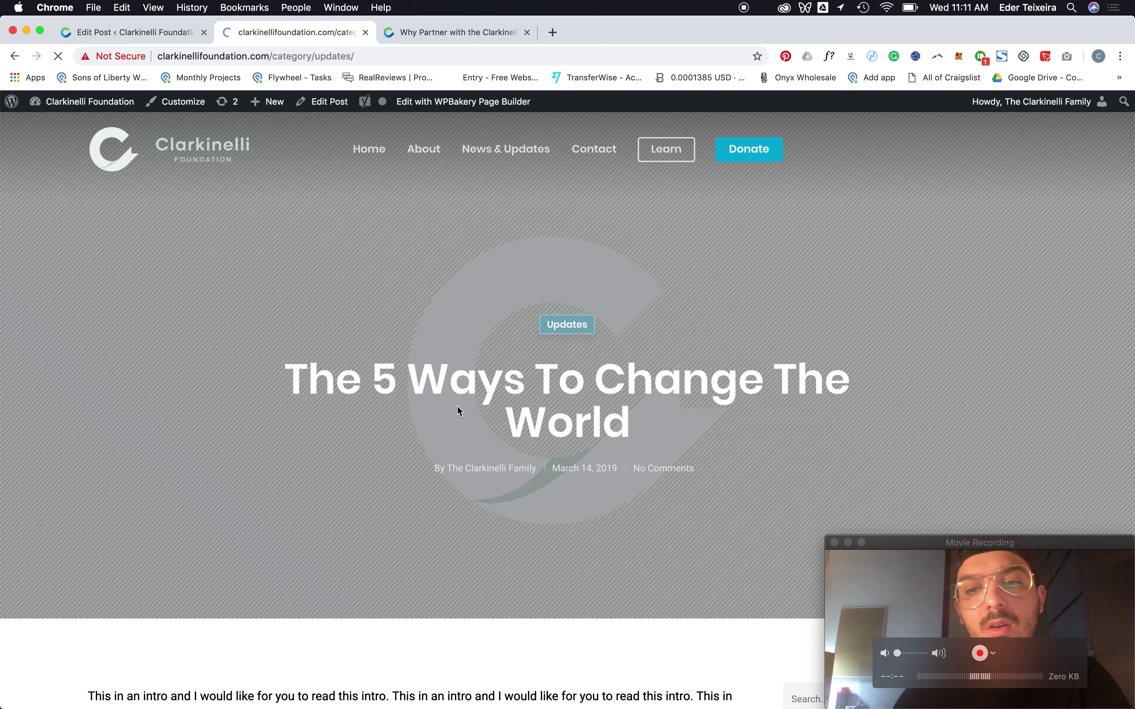
scroll(458, 412, "down", 2)
scroll(457, 411, "down", 10)
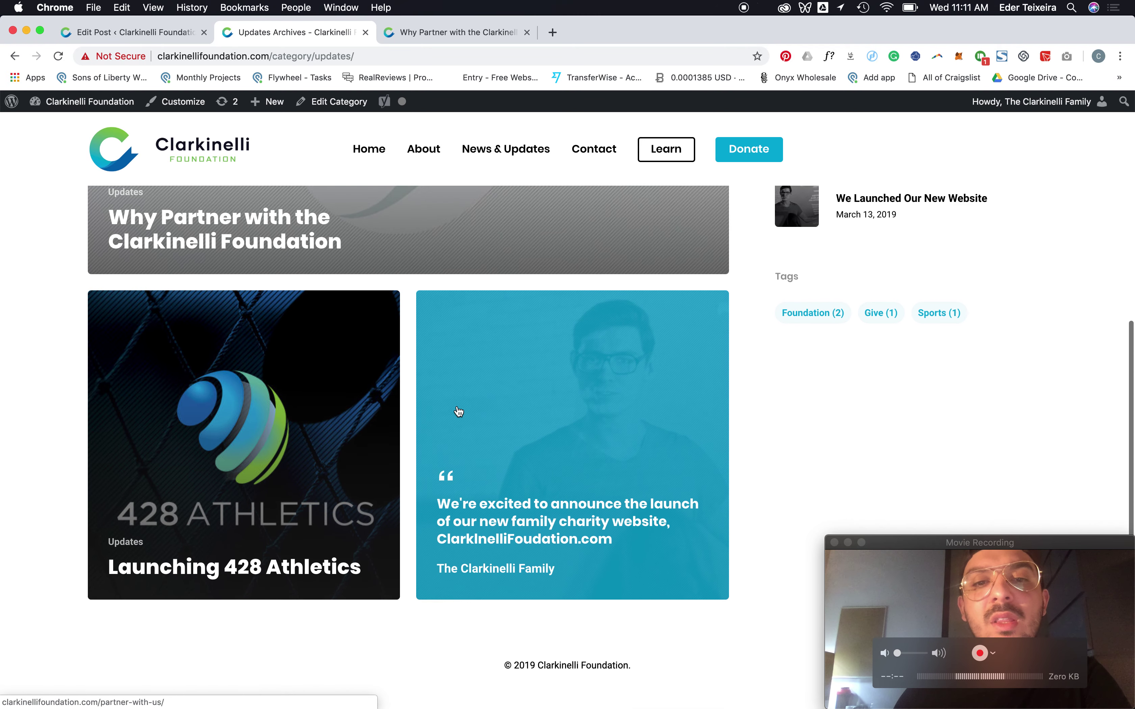
scroll(335, 259, "up", 15)
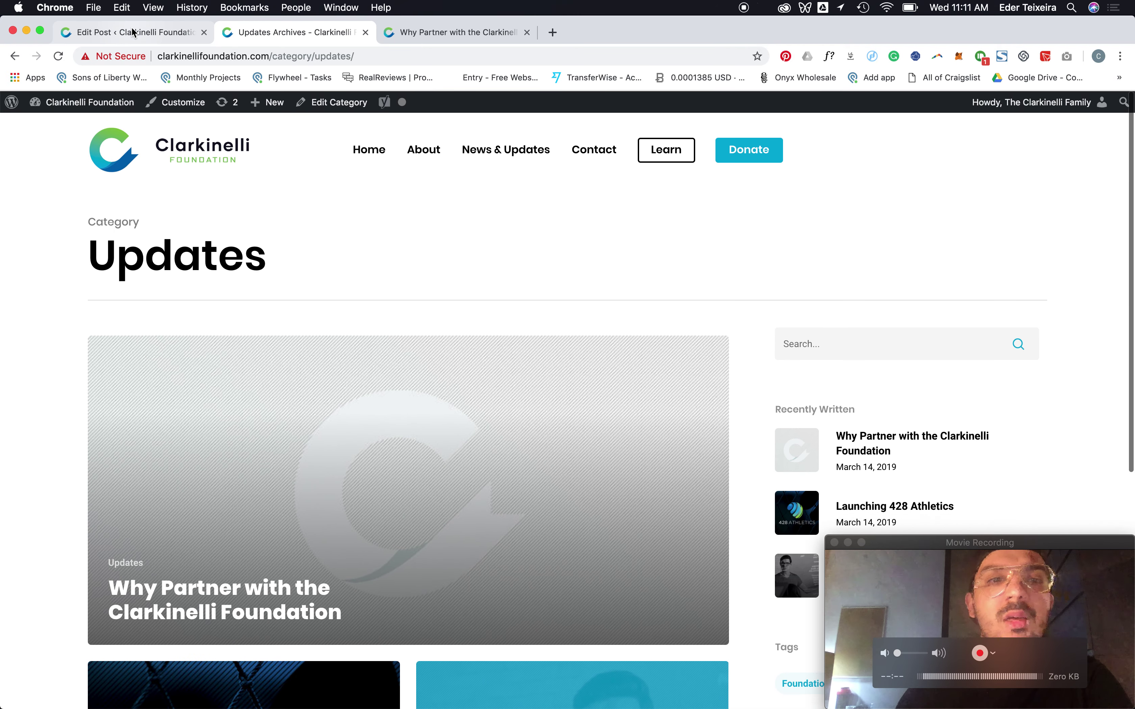
left_click(133, 32)
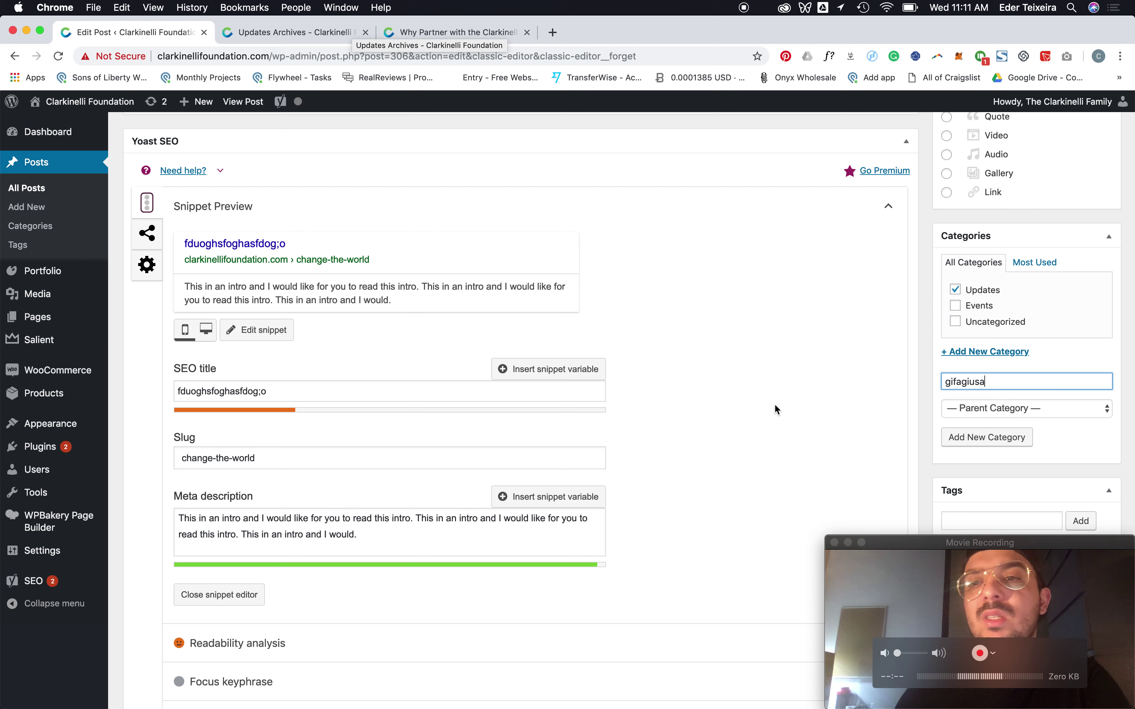
- Examine the post's Tags field in the editor and compare it with the tag list on the site's Updates archive
scroll(821, 388, "down", 3)
scroll(869, 375, "down", 2)
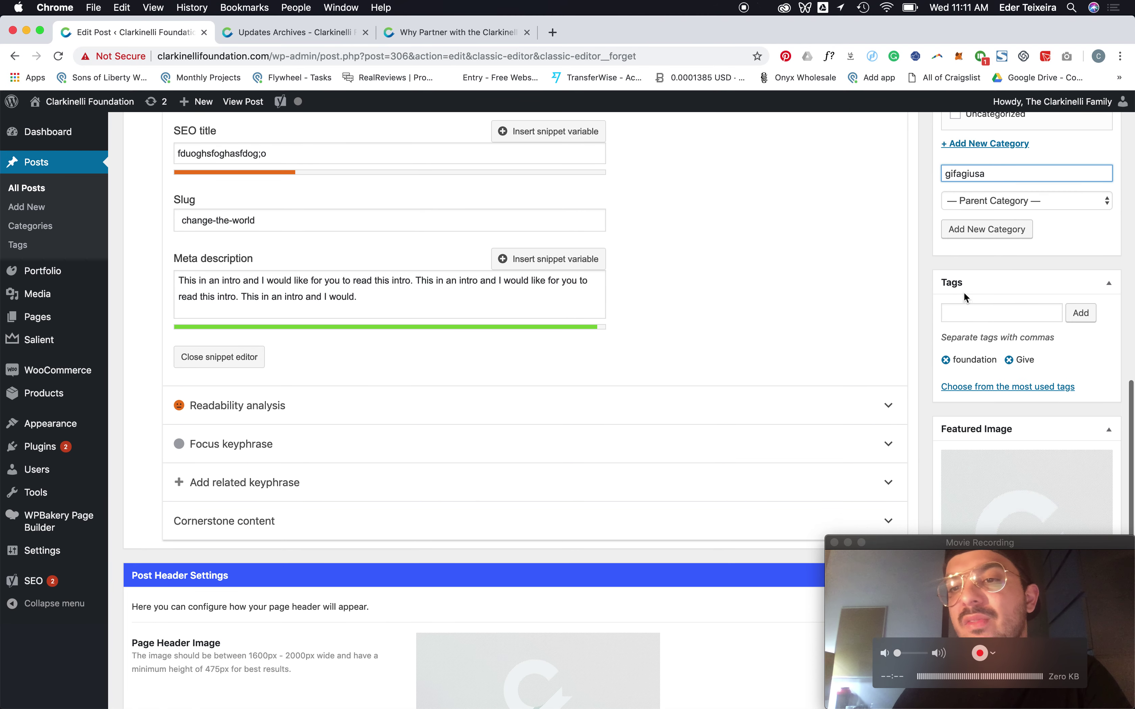
left_click(971, 313)
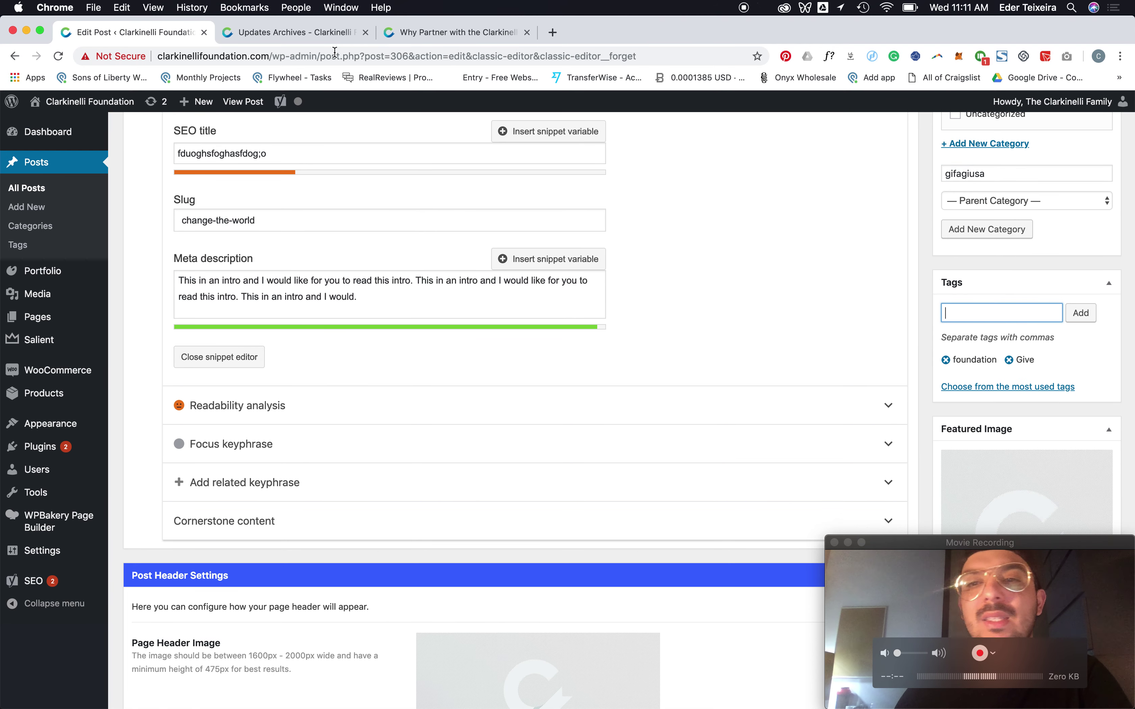
left_click(291, 32)
scroll(446, 295, "down", 8)
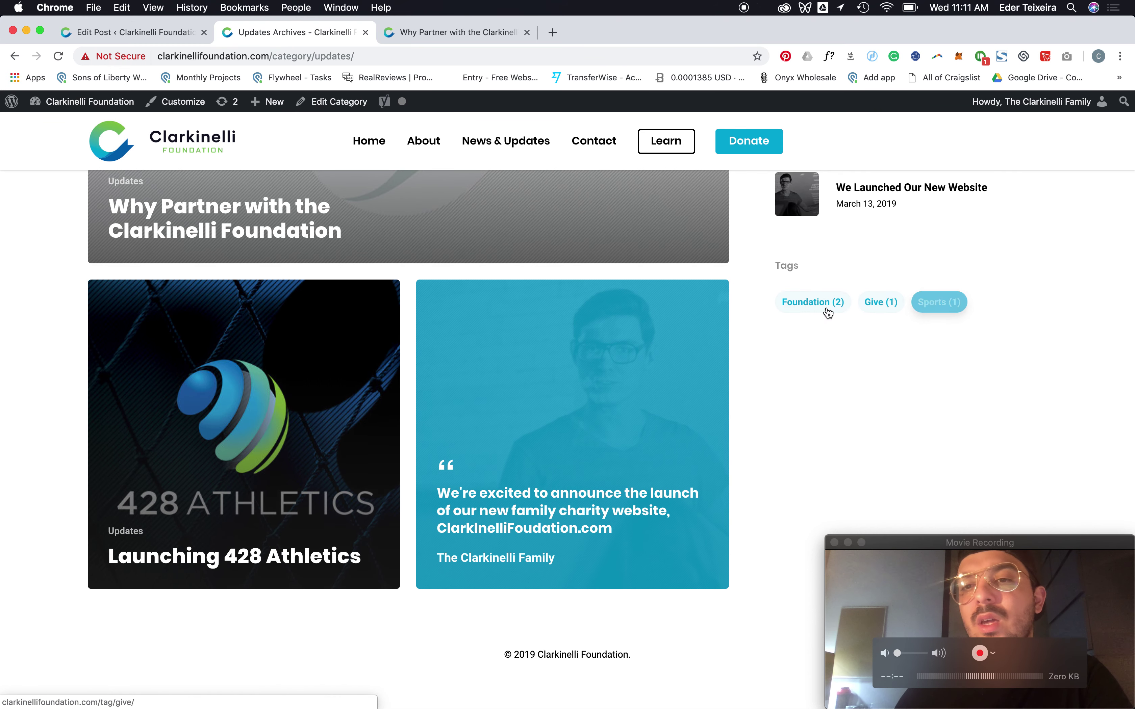
left_click(91, 42)
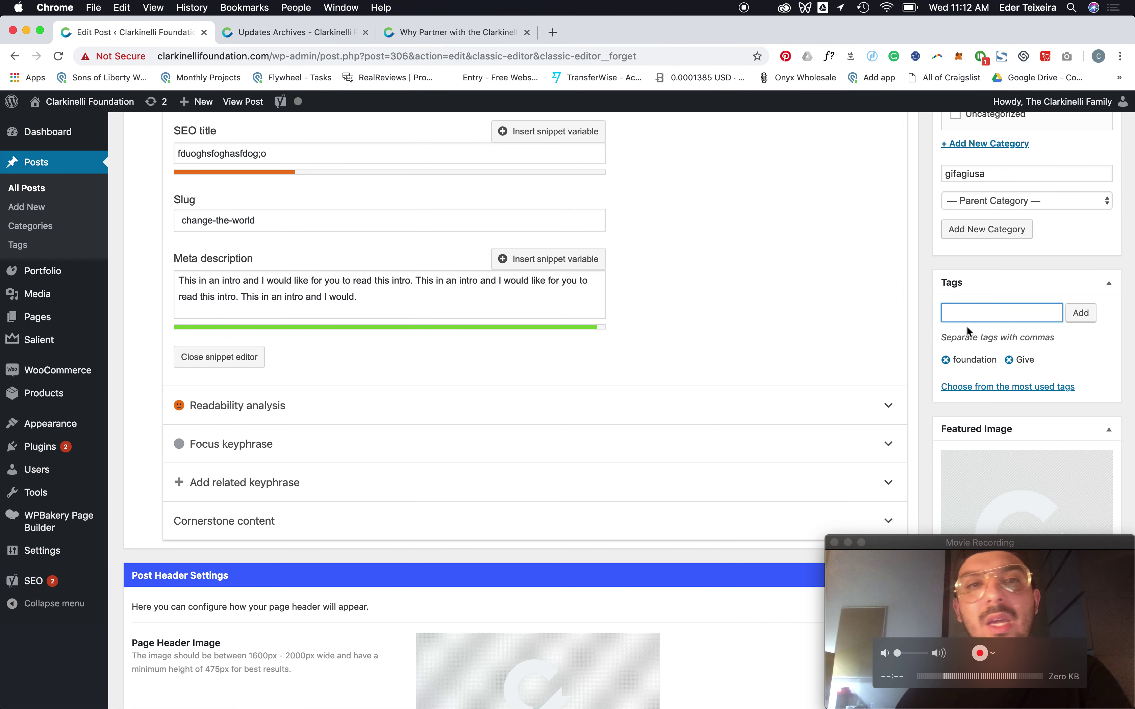
- Compare the Page Header Image in the Post Header Settings with the header of the published "Why Partner with the Clarkinelli Foundation" post
scroll(966, 326, "down", 4)
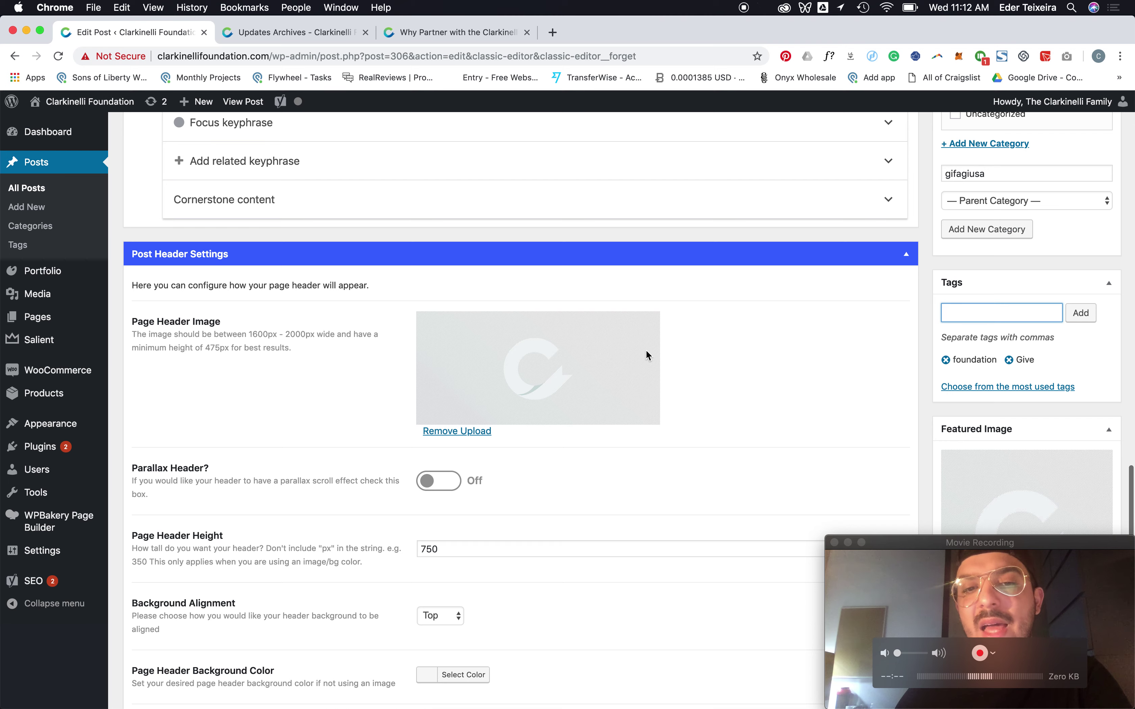
left_click(259, 33)
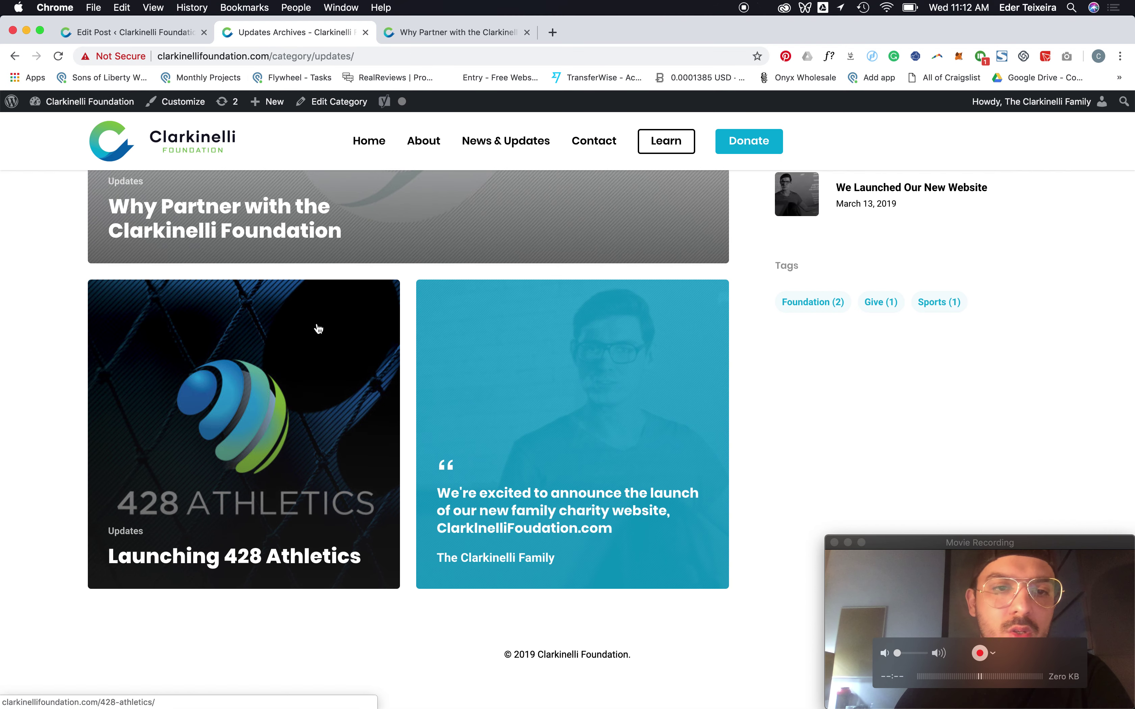
scroll(329, 272, "up", 5)
left_click(344, 207)
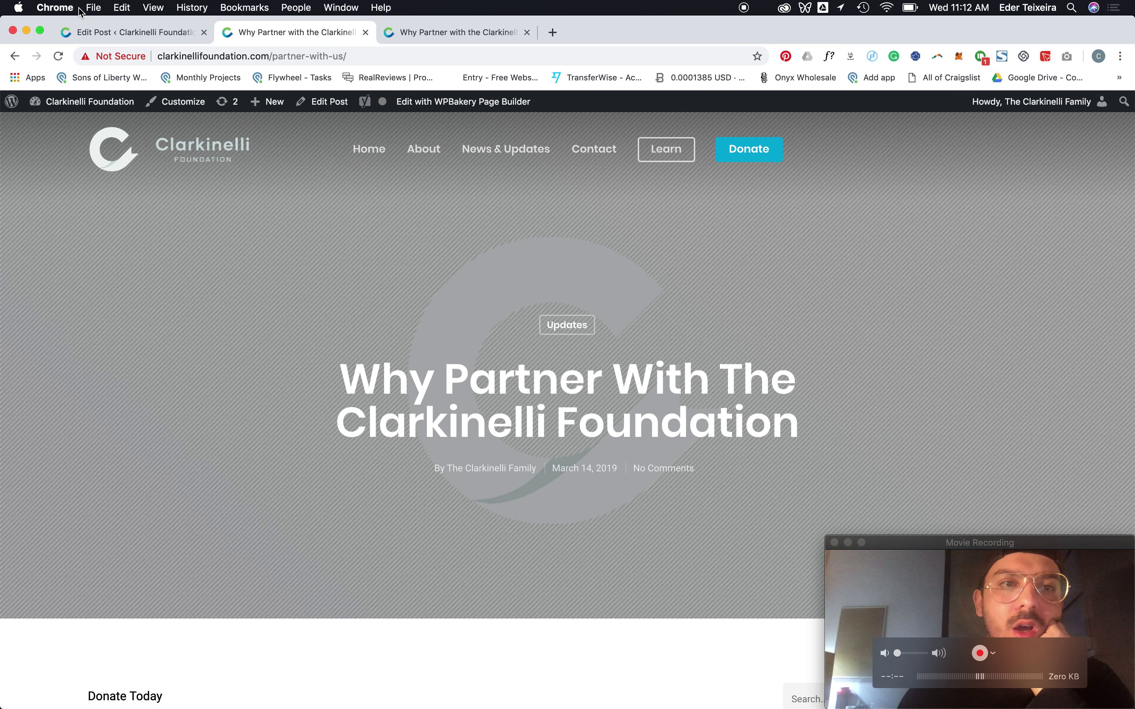
left_click(87, 33)
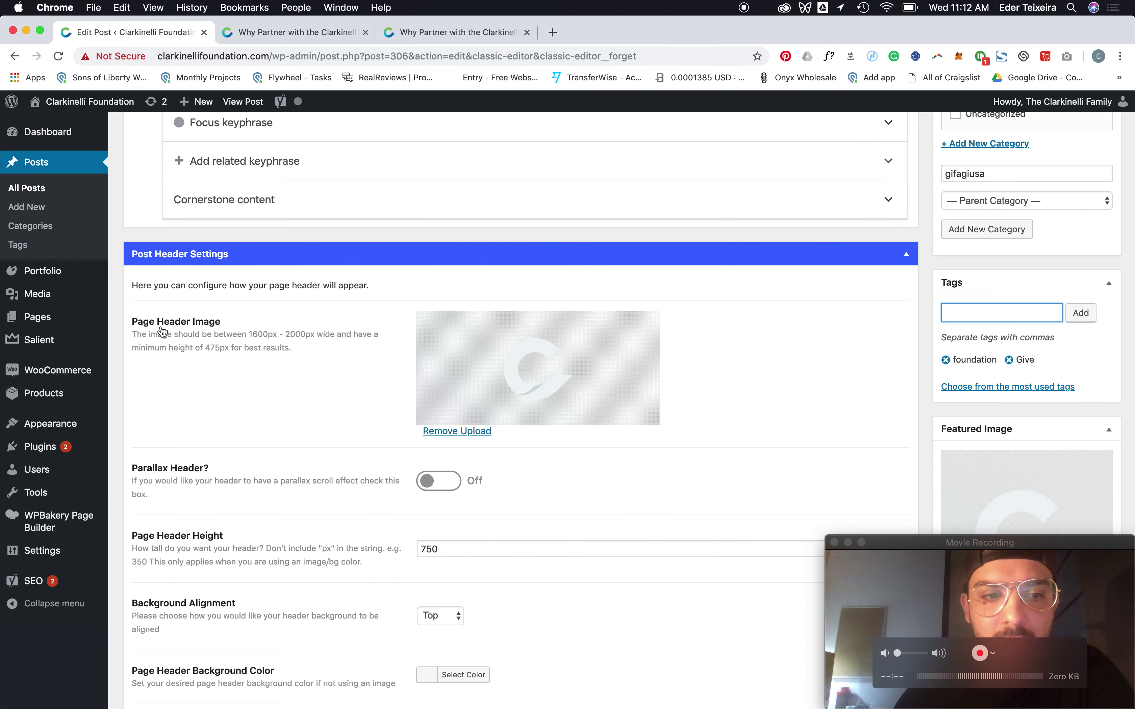
- Remove the page header image from the Post Header Settings and preview the changed post
left_click(450, 435)
scroll(733, 416, "up", 4)
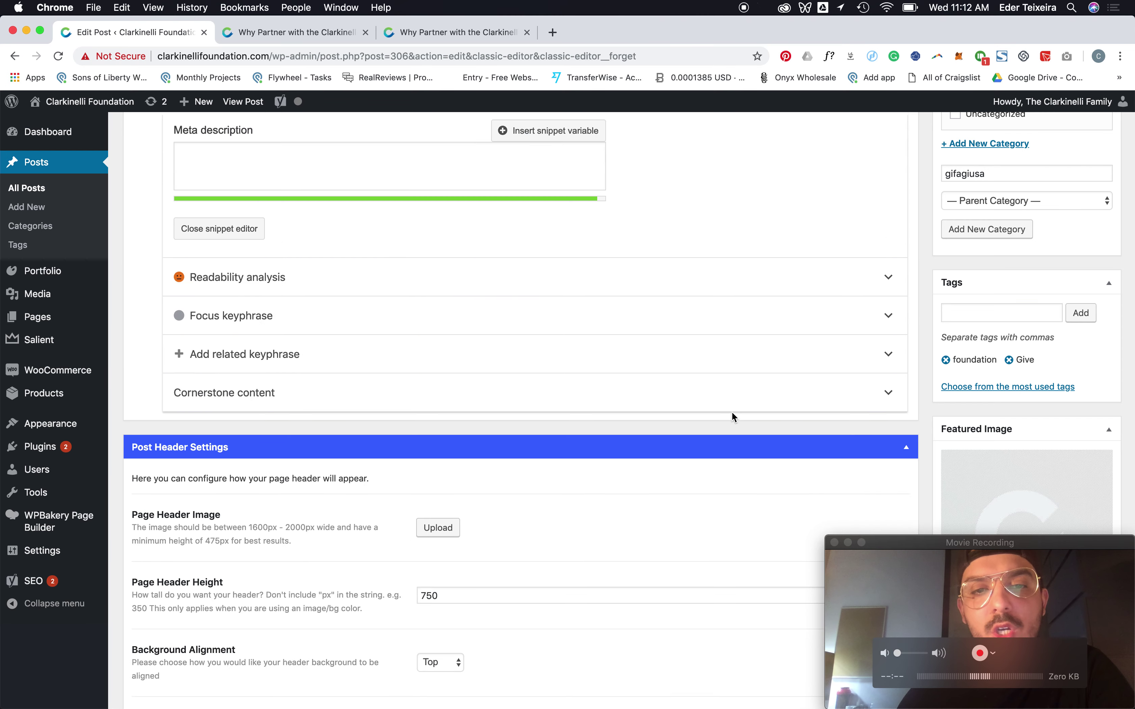
scroll(734, 417, "up", 7)
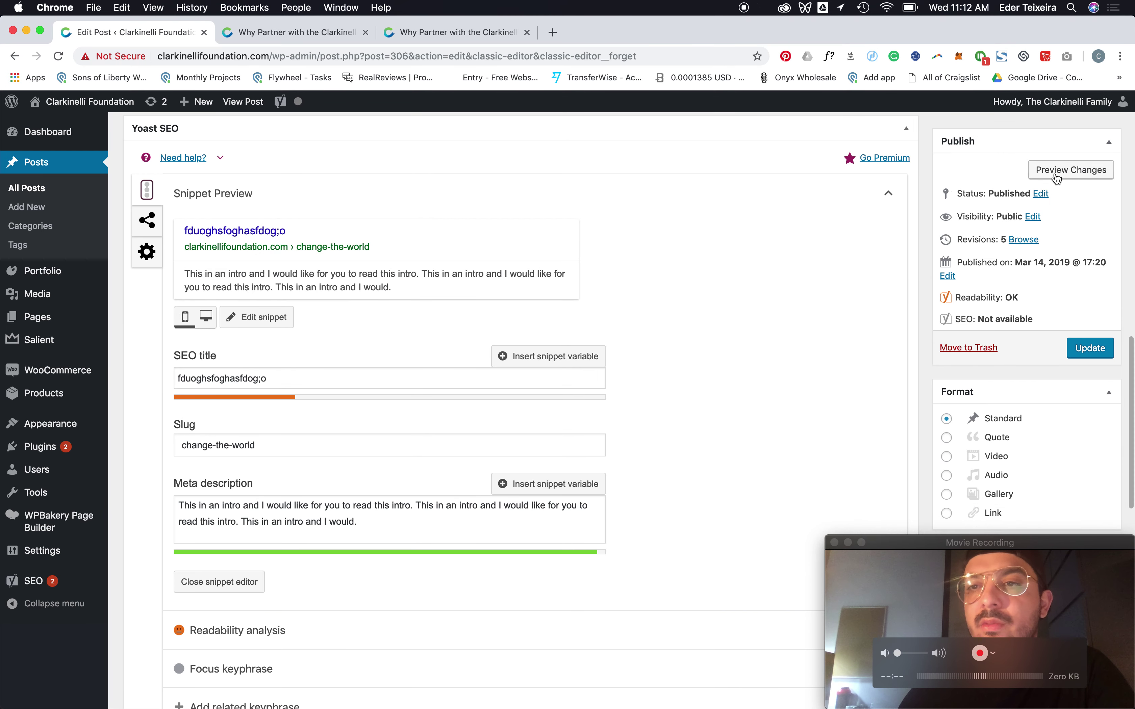
left_click(1048, 171)
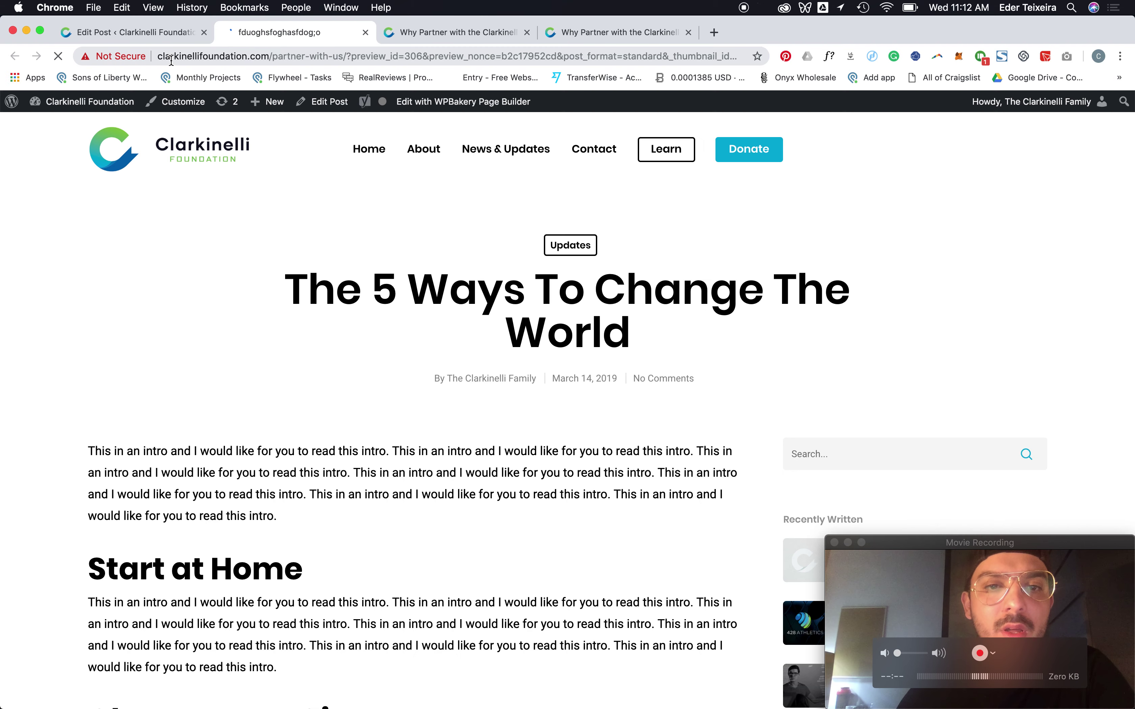
scroll(555, 296, "down", 2)
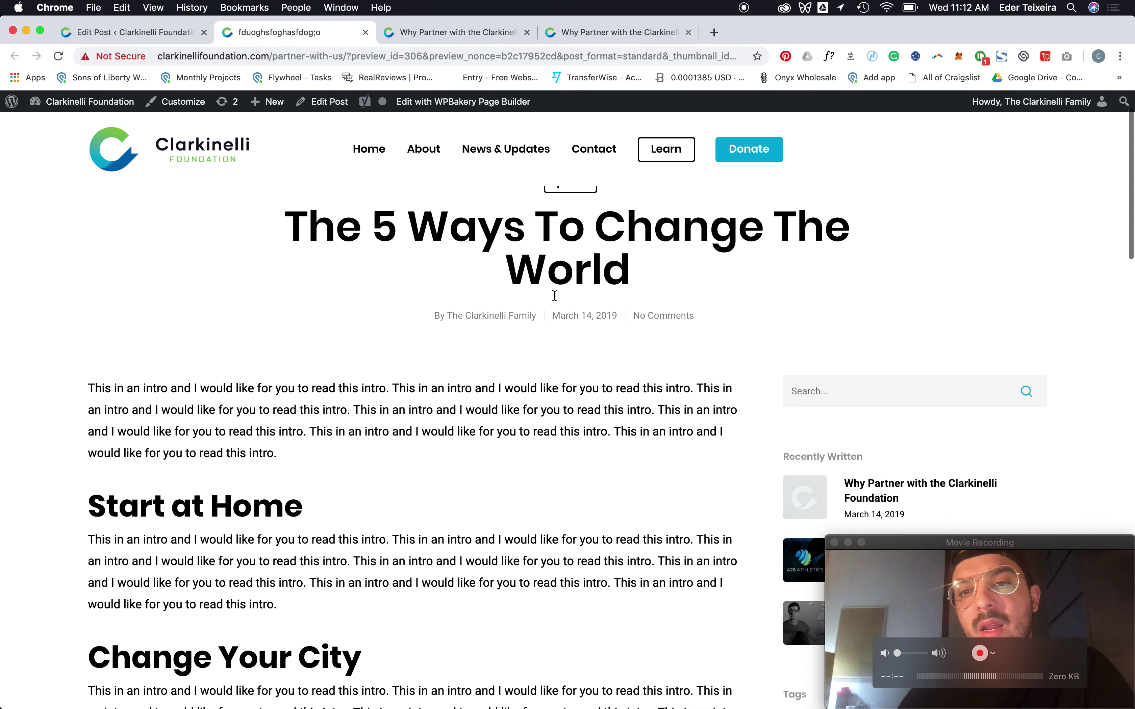
scroll(556, 296, "up", 2)
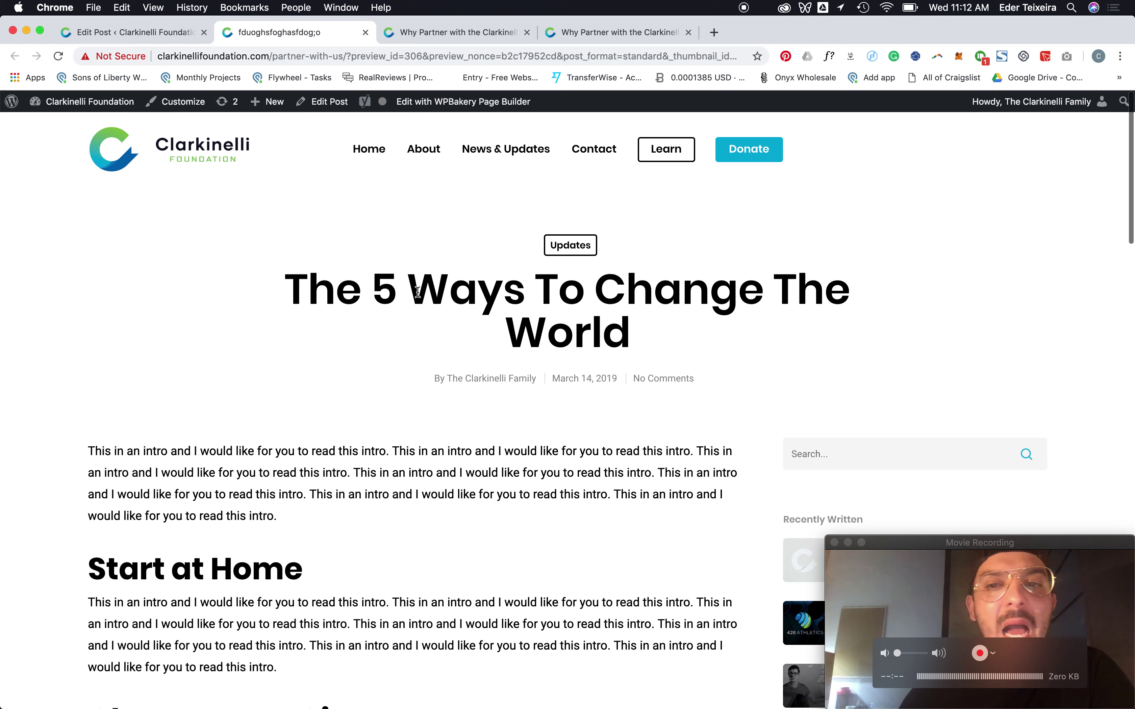
- Remove the post's featured image and view the media library's images without choosing a replacement
left_click(156, 31)
scroll(771, 326, "down", 10)
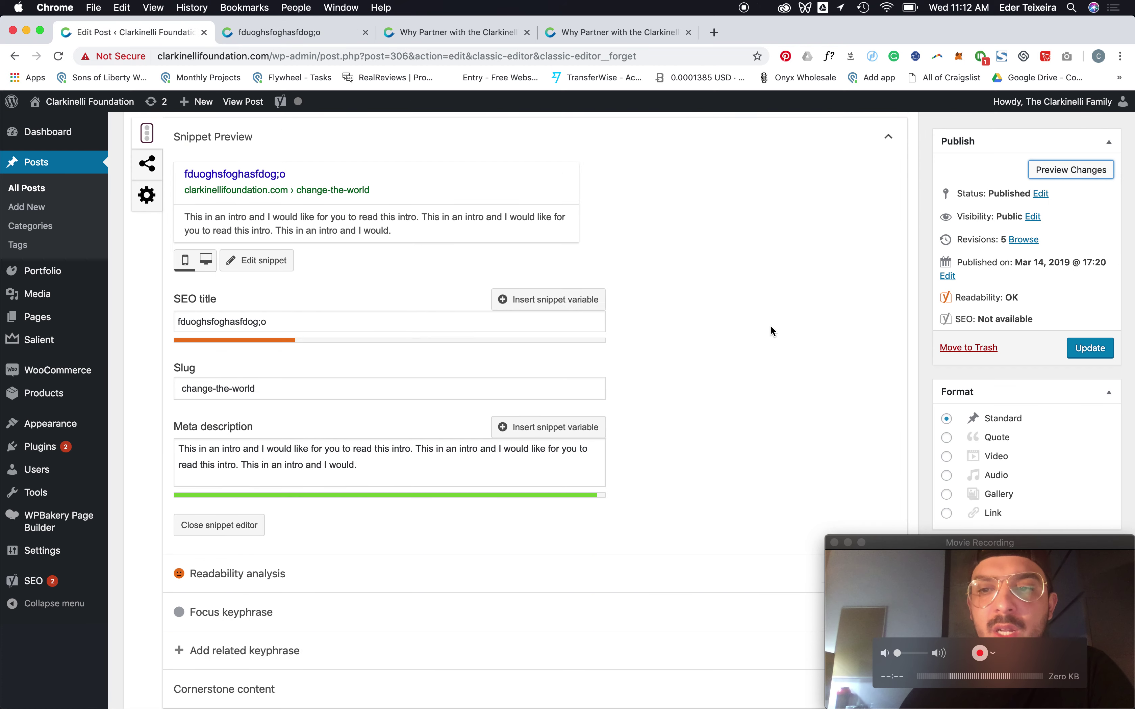
scroll(771, 327, "down", 5)
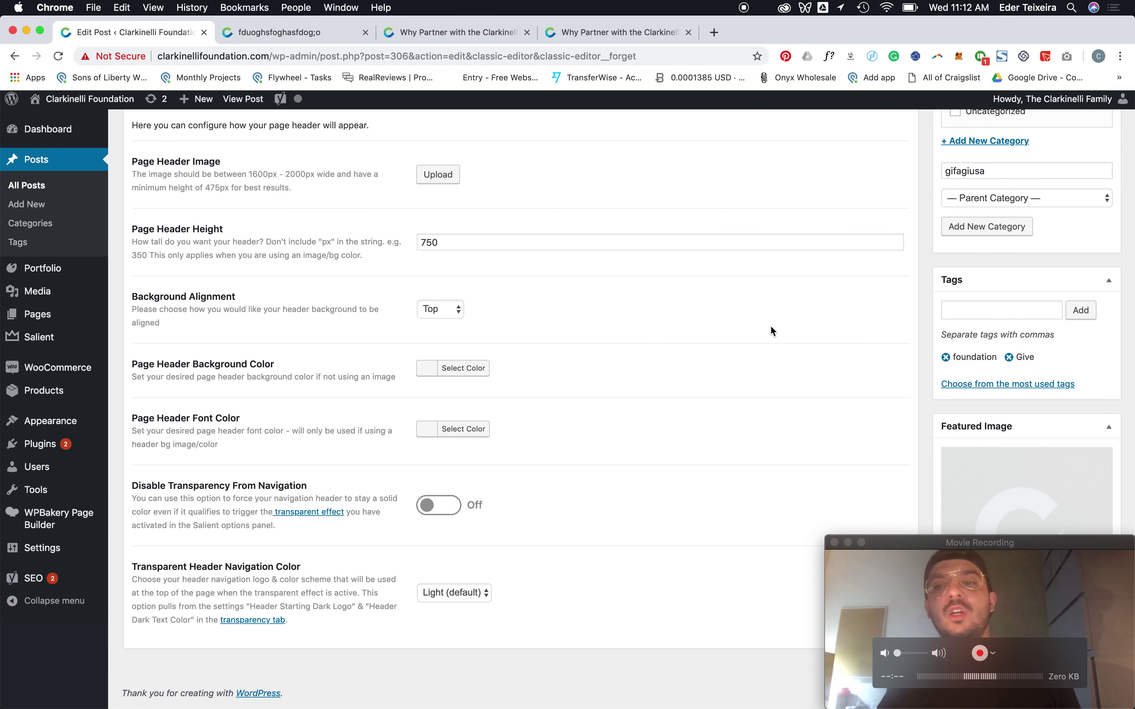
left_click(943, 542)
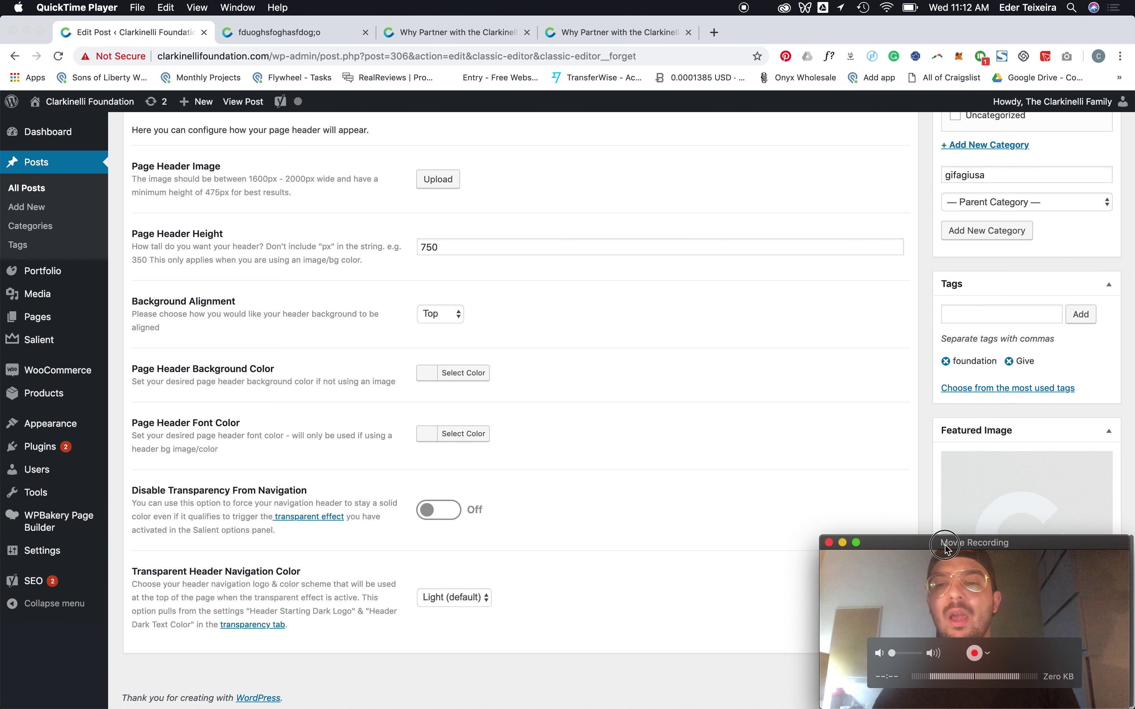
left_click_drag(943, 543, 611, 543)
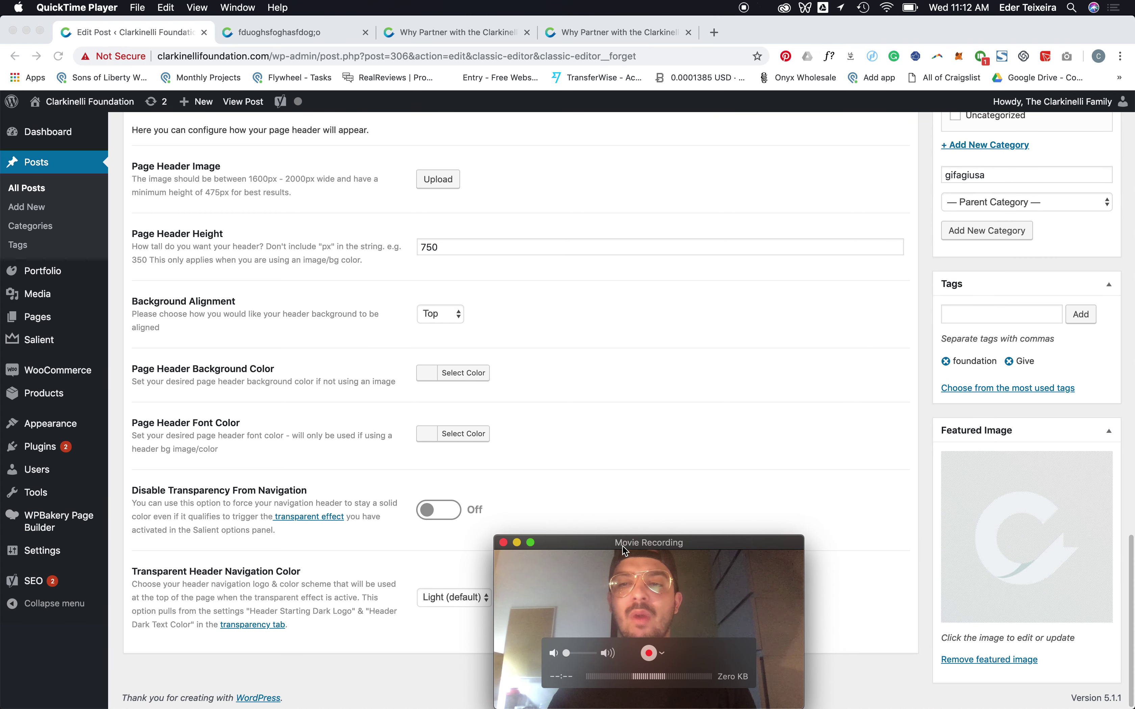
left_click(994, 660)
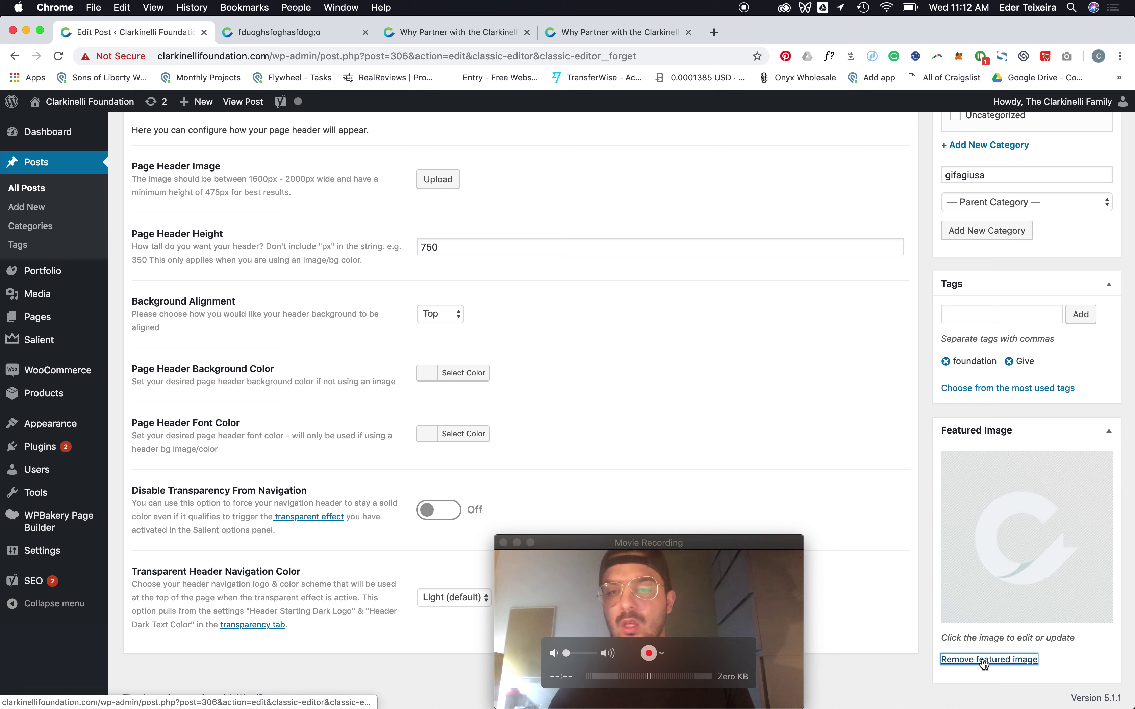
left_click(960, 460)
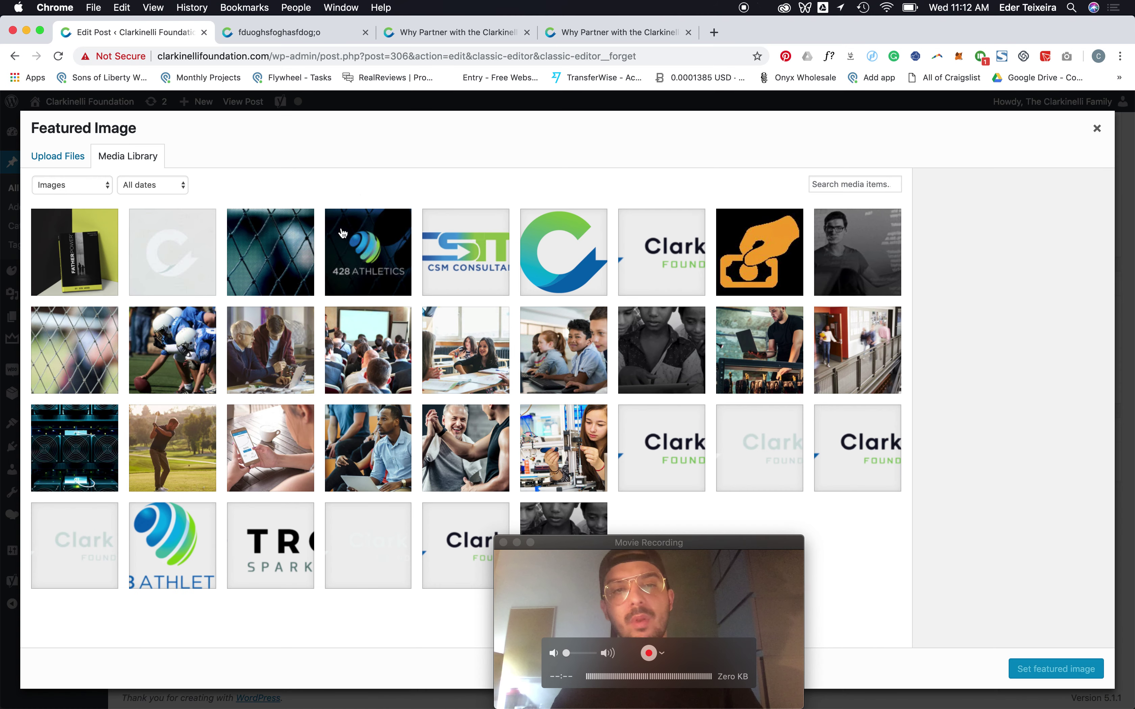
left_click(1097, 130)
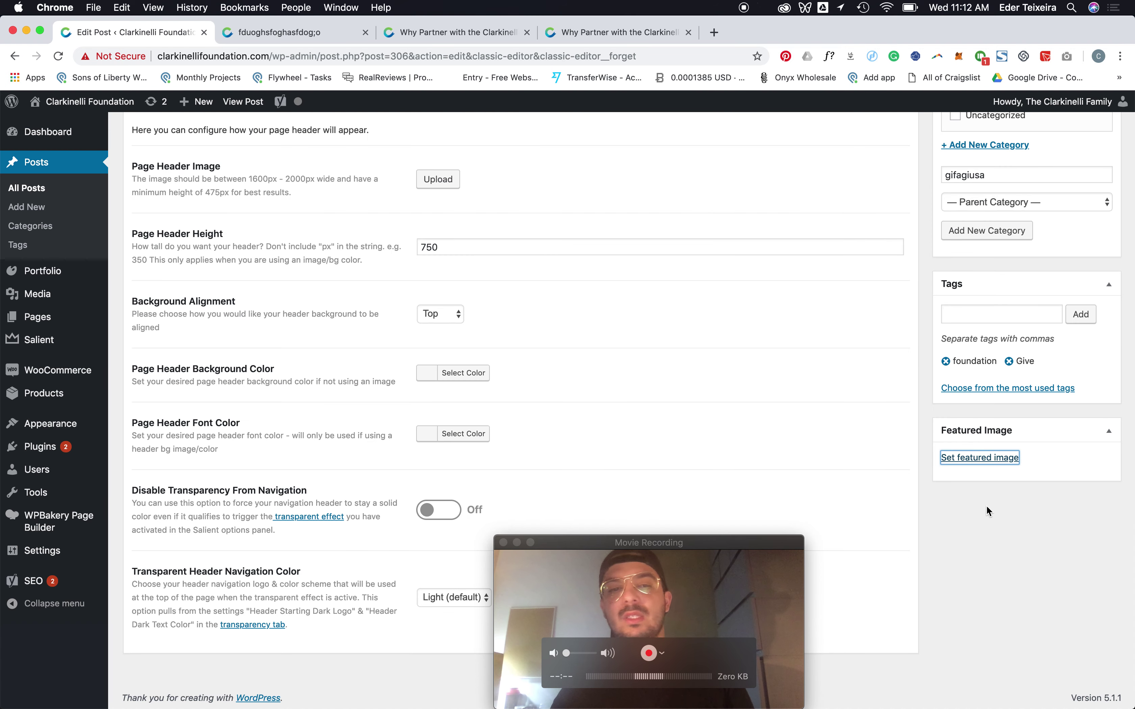
- Review the published post's next-post banner, recommended posts and the preview, and return to the Page Header Image setting in the editor
left_click(415, 43)
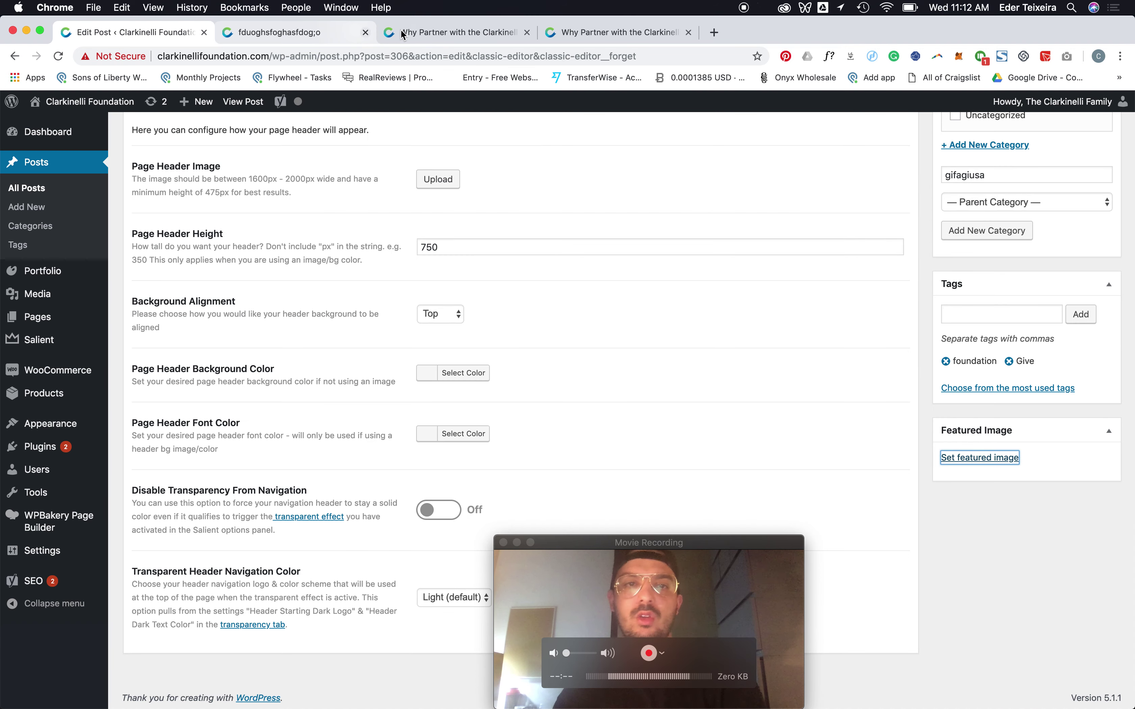
scroll(698, 350, "down", 15)
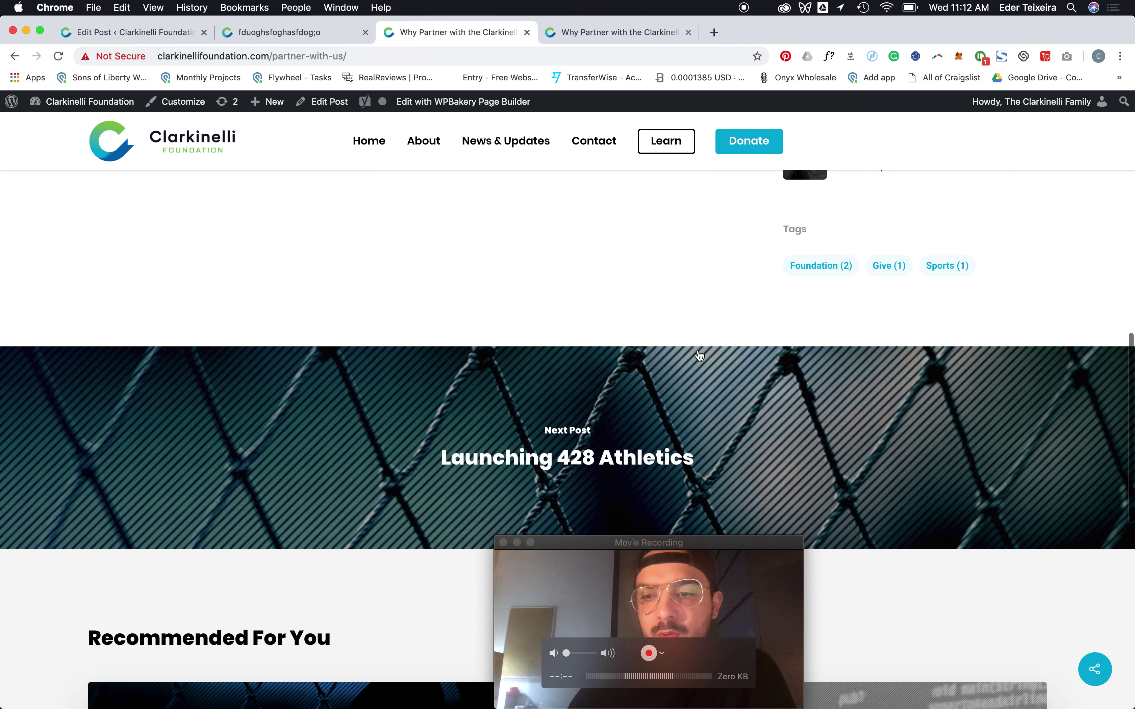
scroll(698, 349, "up", 6)
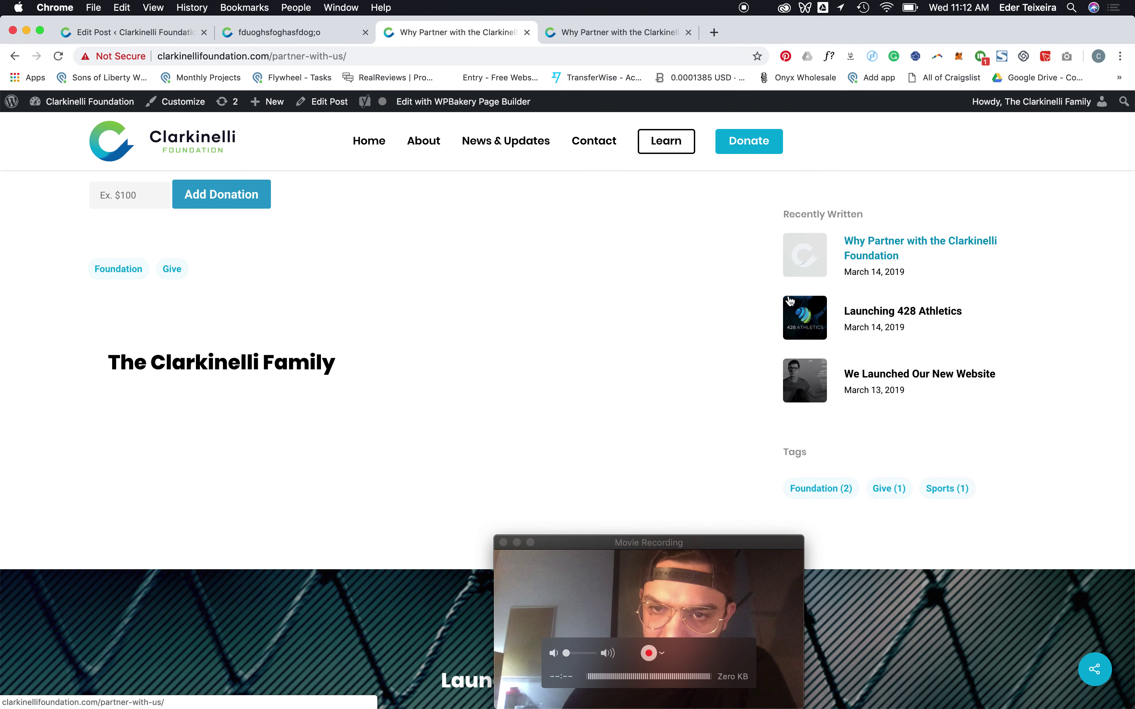
scroll(323, 411, "down", 5)
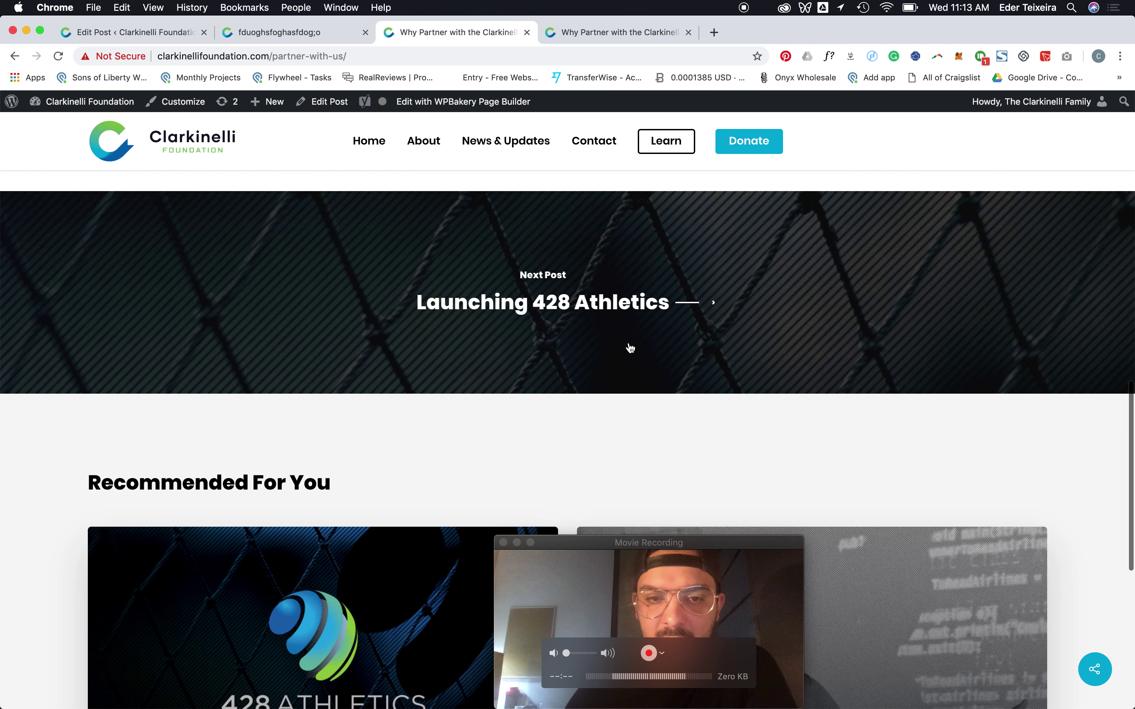
scroll(403, 484, "down", 10)
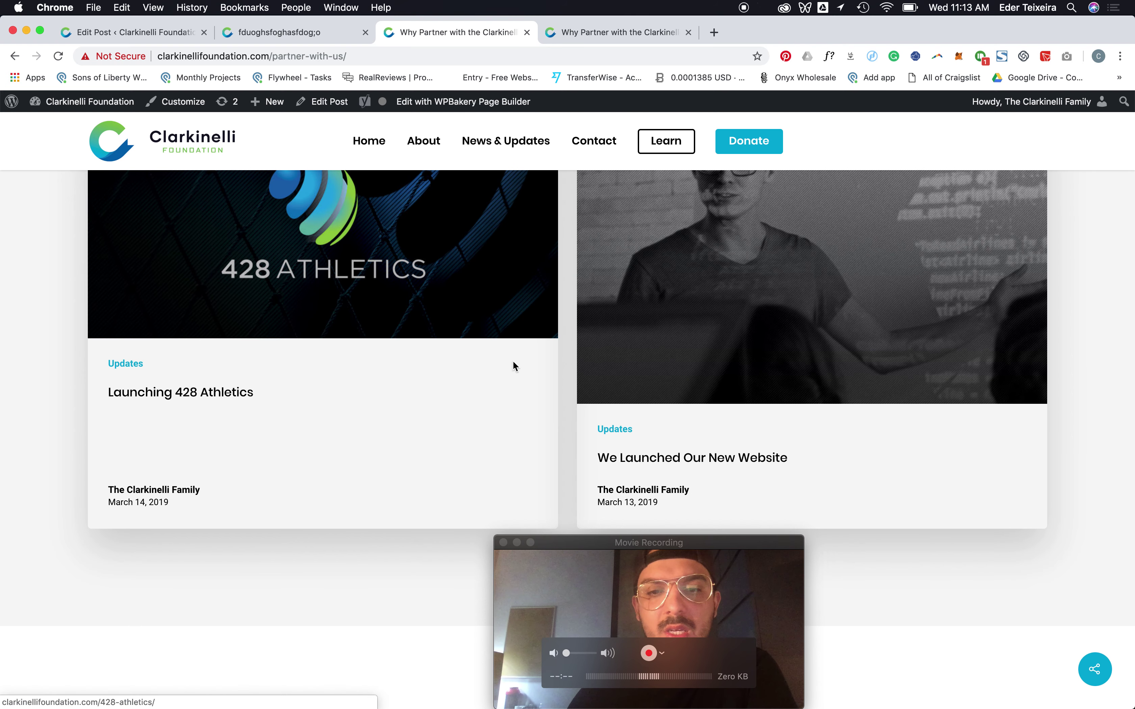
scroll(347, 398, "up", 1)
scroll(347, 398, "up", 2)
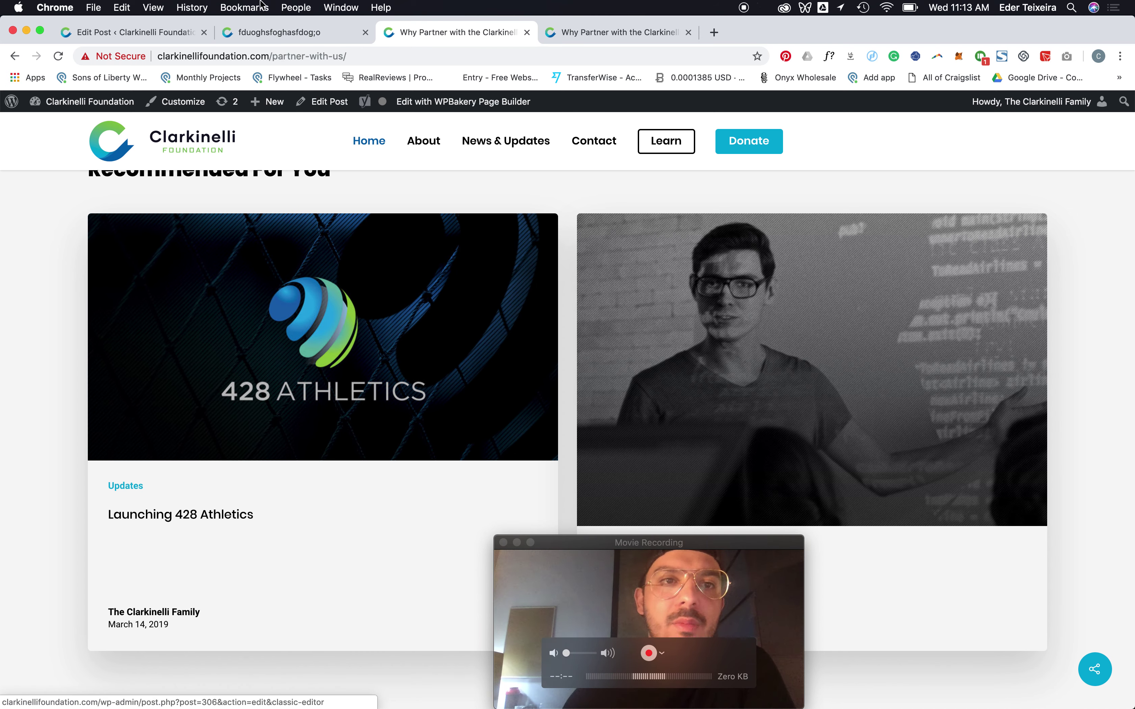
left_click(257, 37)
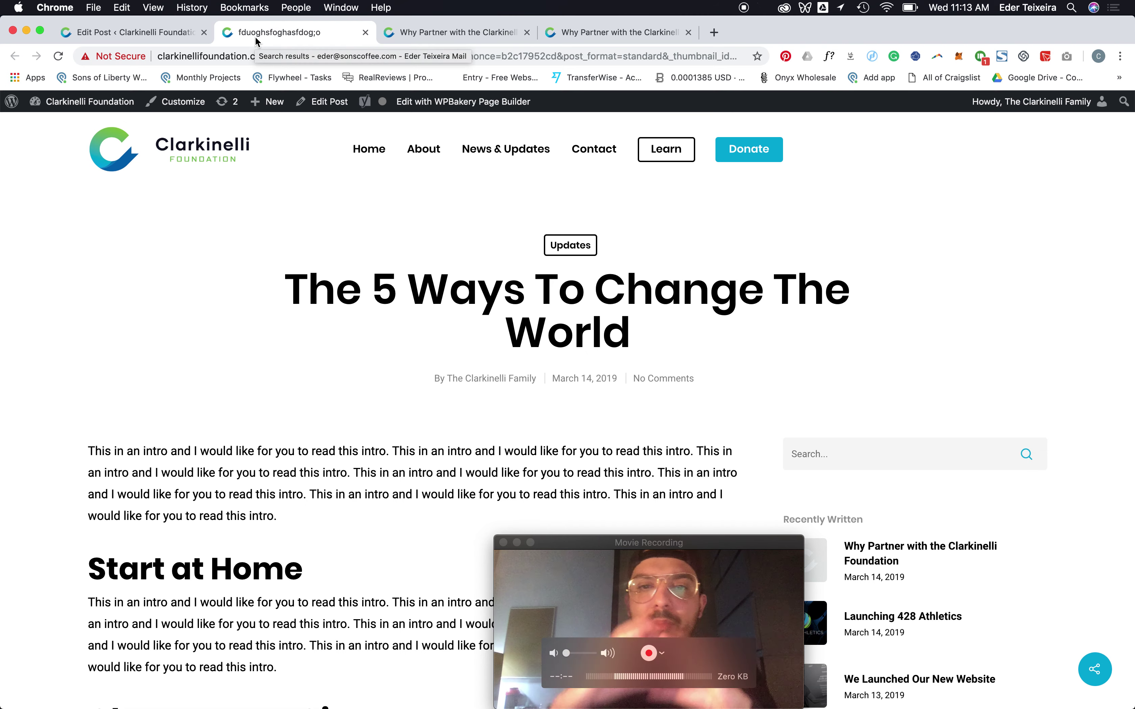
left_click(183, 36)
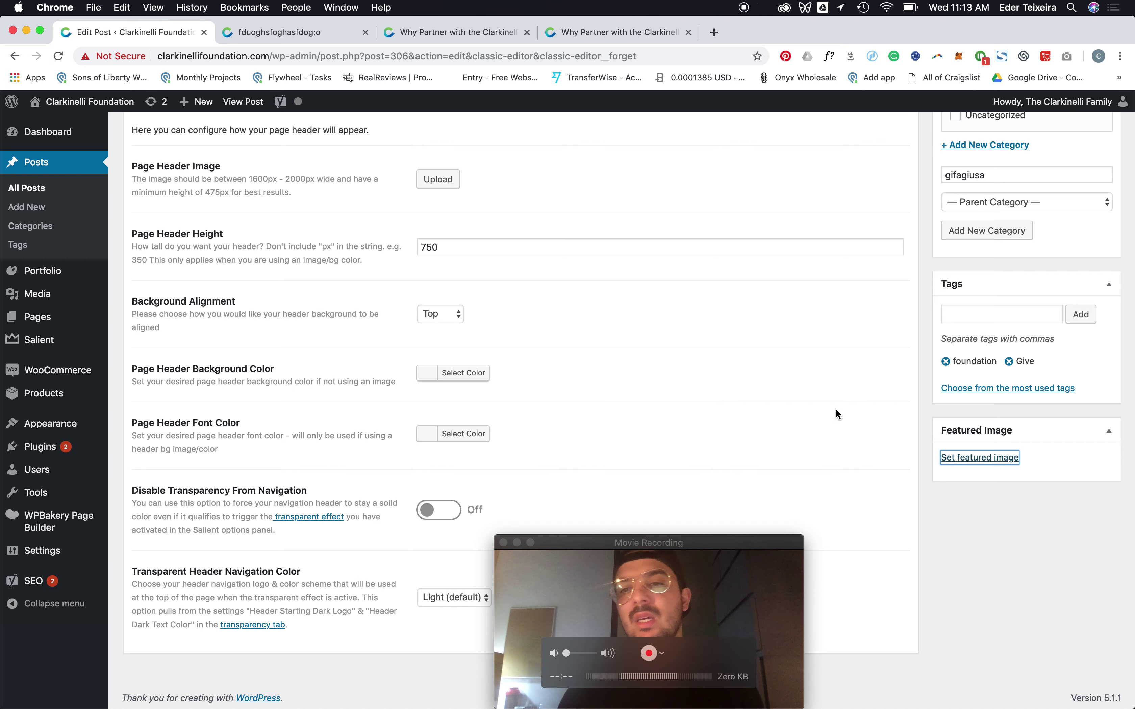
scroll(742, 333, "up", 5)
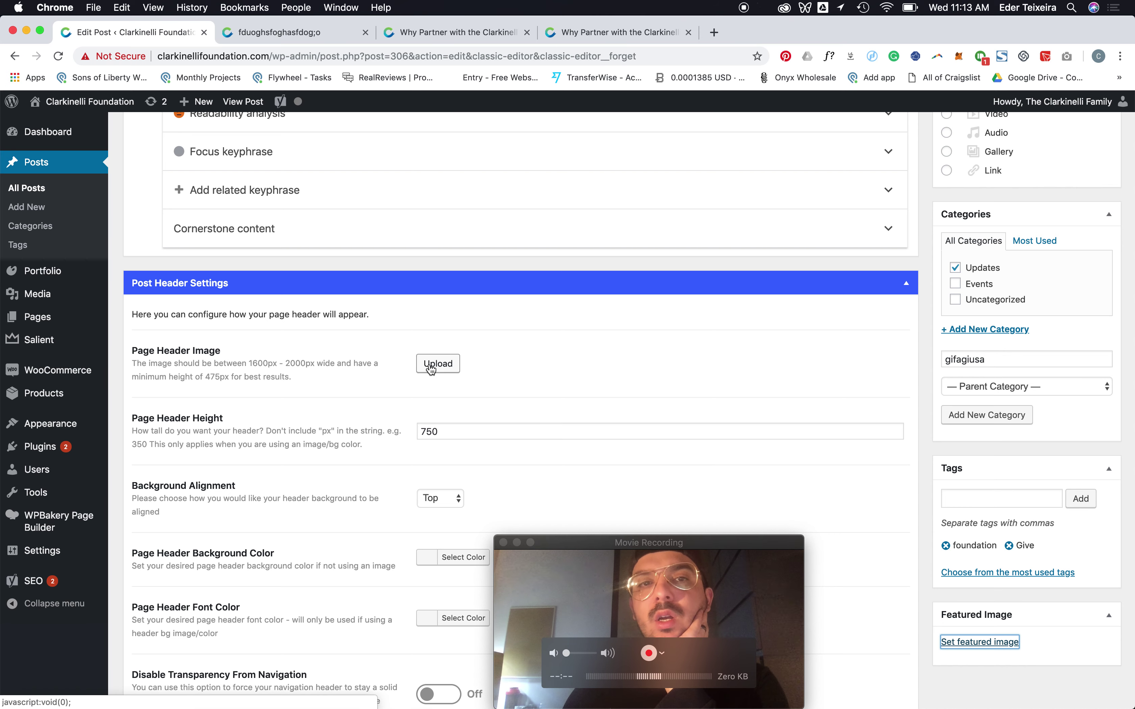
- Open the published "Launching 428 Athletics" post, view its page header image, and open that post for editing
left_click(433, 31)
left_click(270, 417)
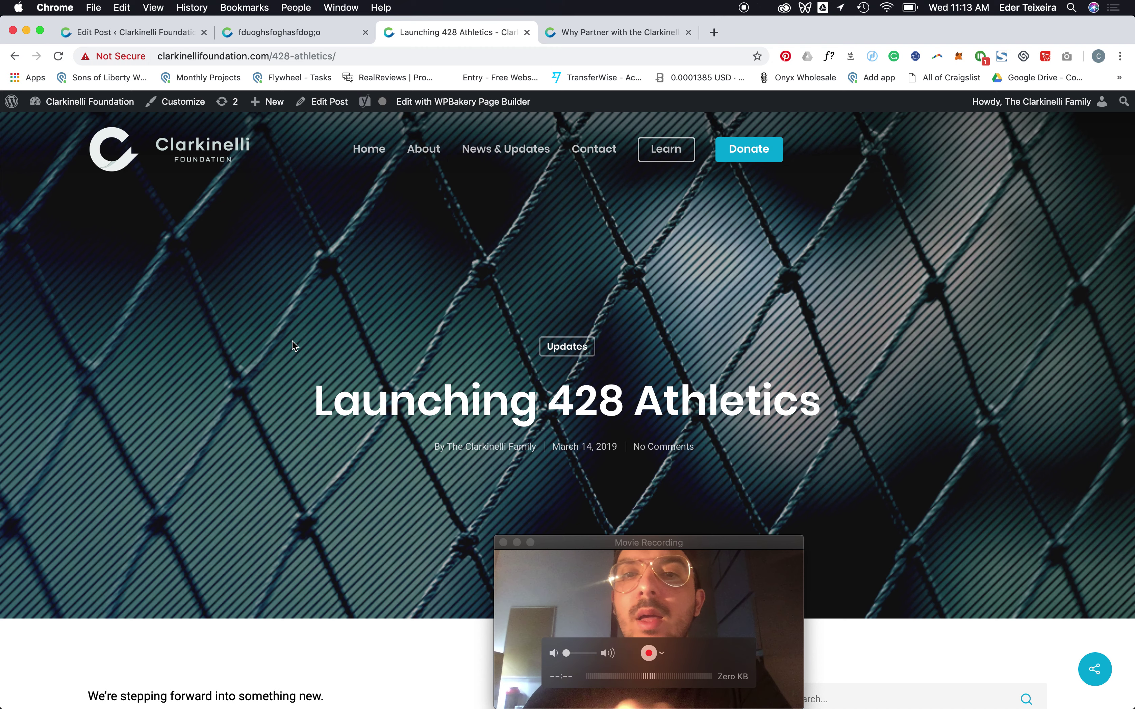
scroll(467, 378, "down", 1)
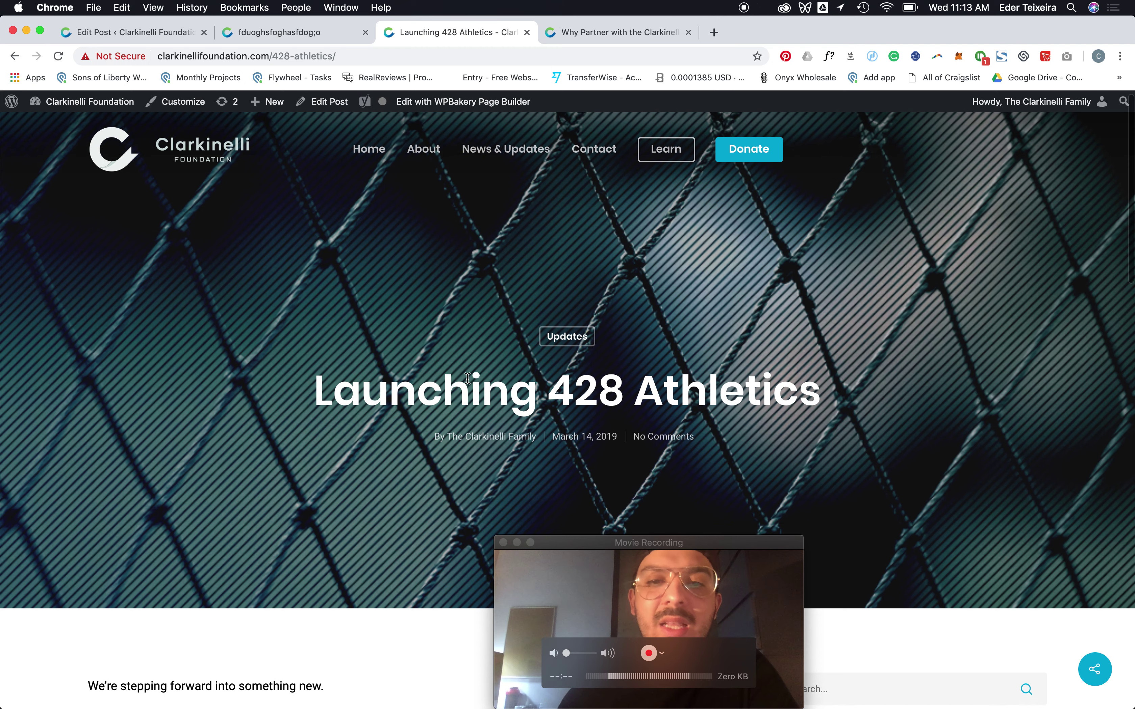
scroll(467, 378, "up", 1)
left_click(329, 104)
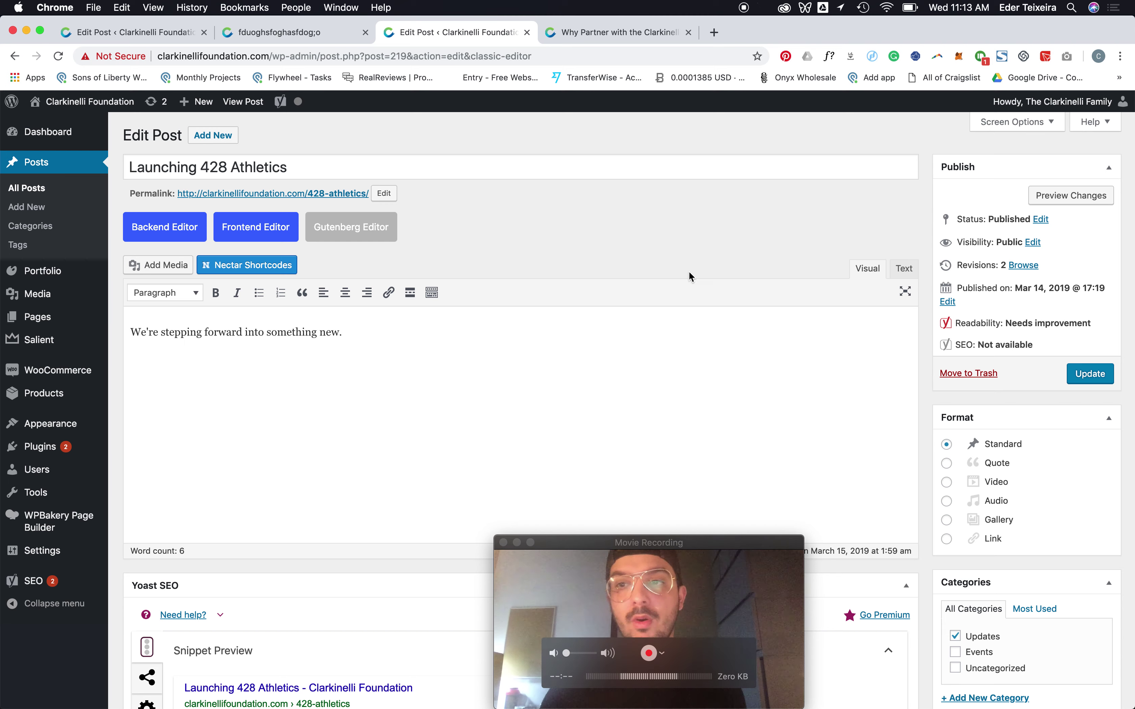
- Review the post cards' featured images on the published News & Updates page and open "Why Partner with the Clarkinelli Foundation"
left_click(303, 29)
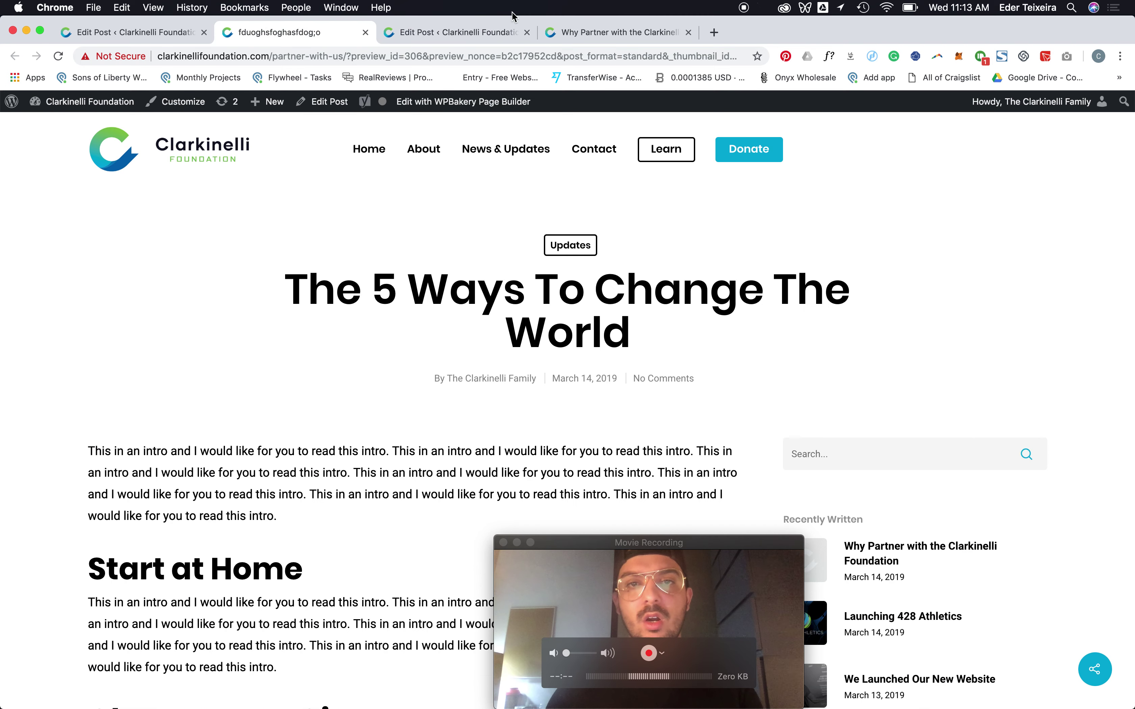
left_click(474, 32)
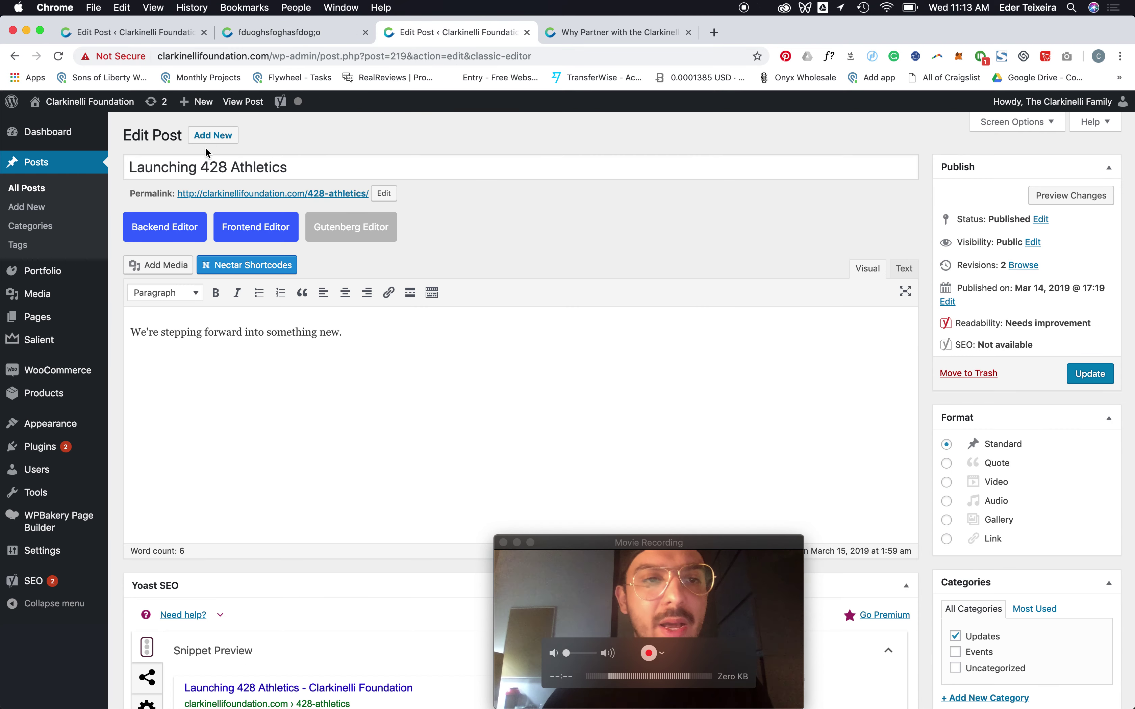
left_click(588, 25)
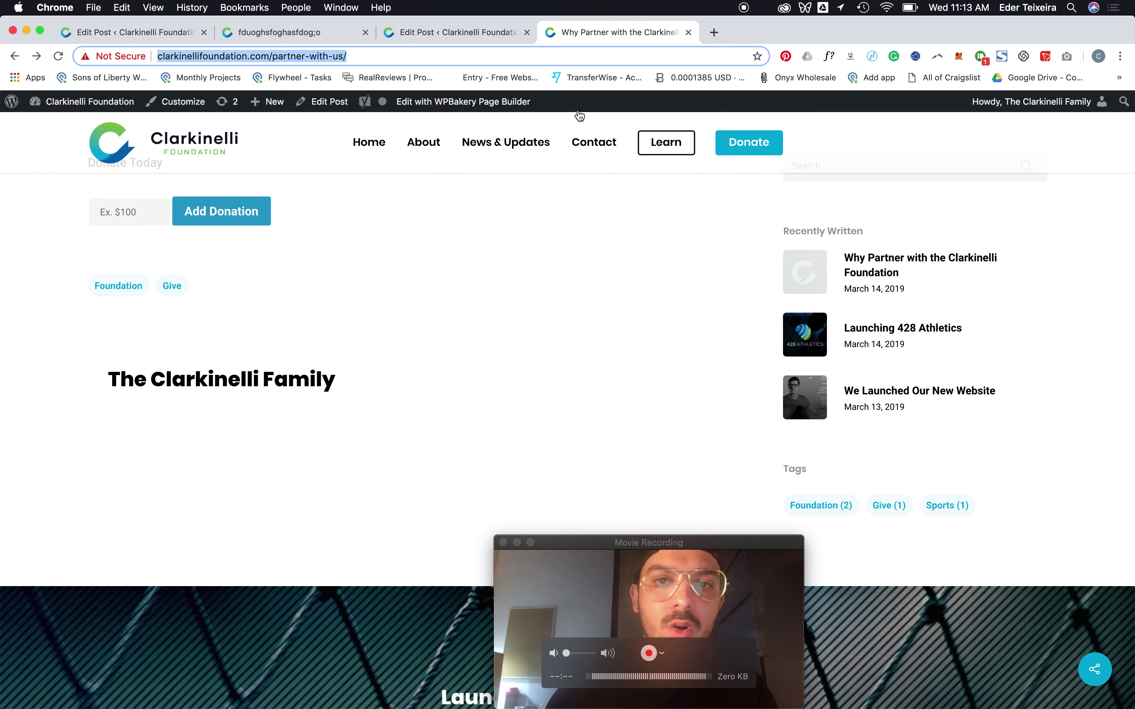
left_click(511, 154)
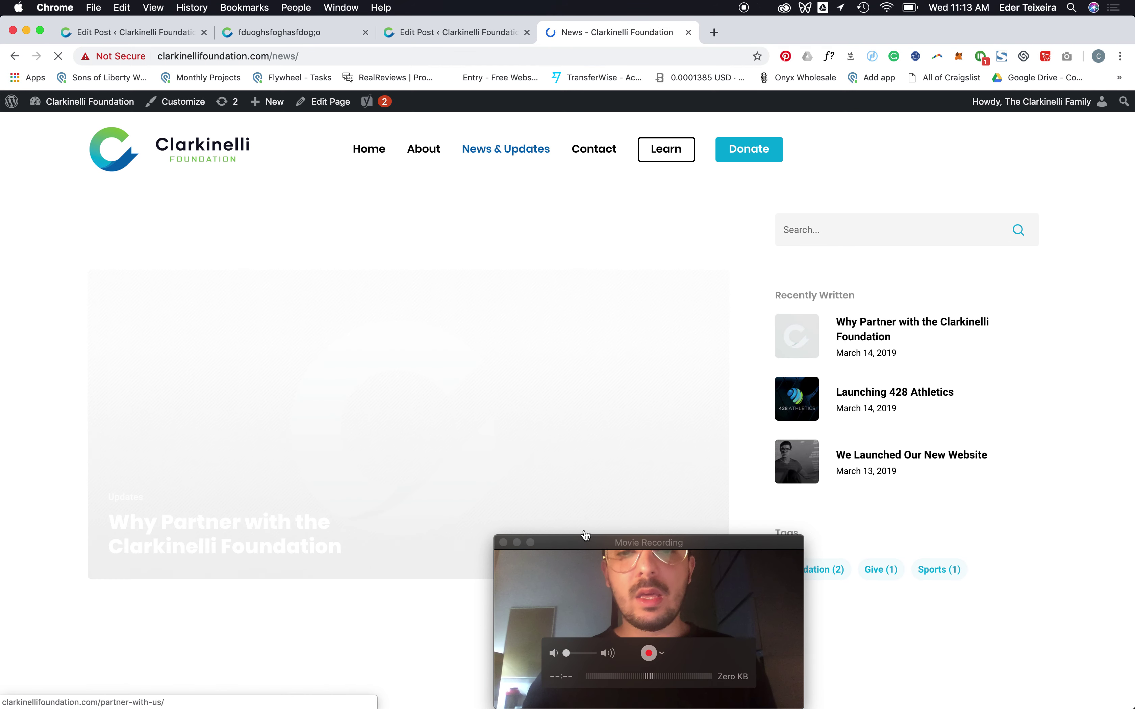
left_click_drag(586, 541, 918, 541)
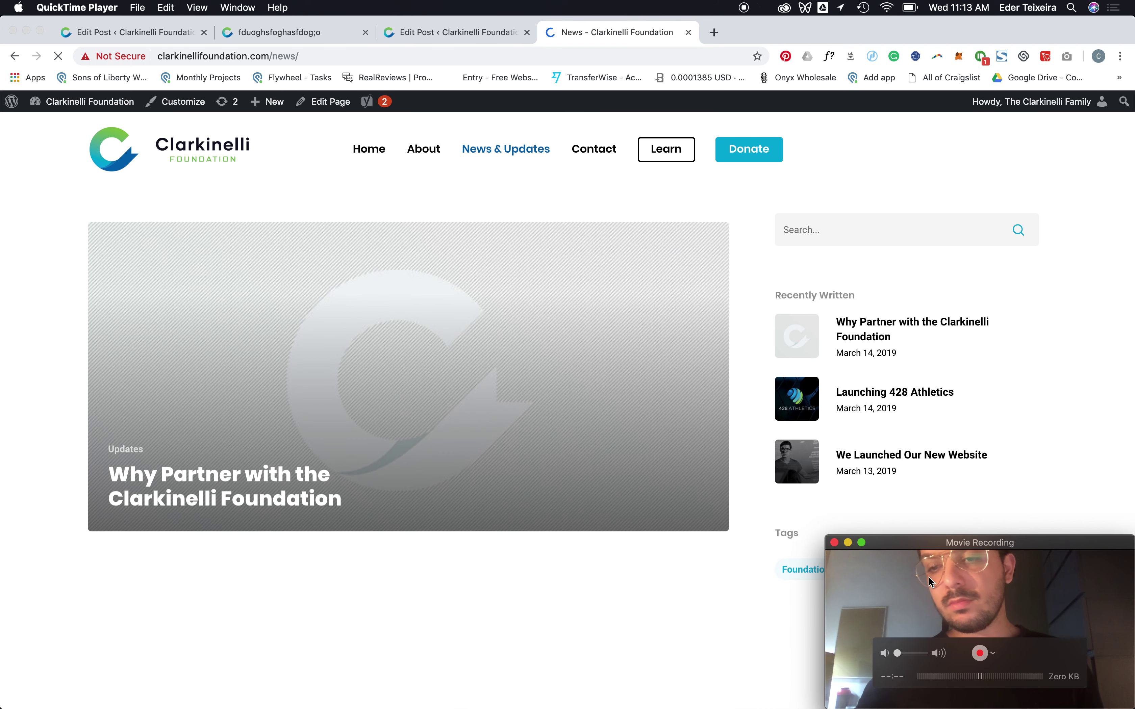
left_click(691, 579)
scroll(679, 586, "down", 5)
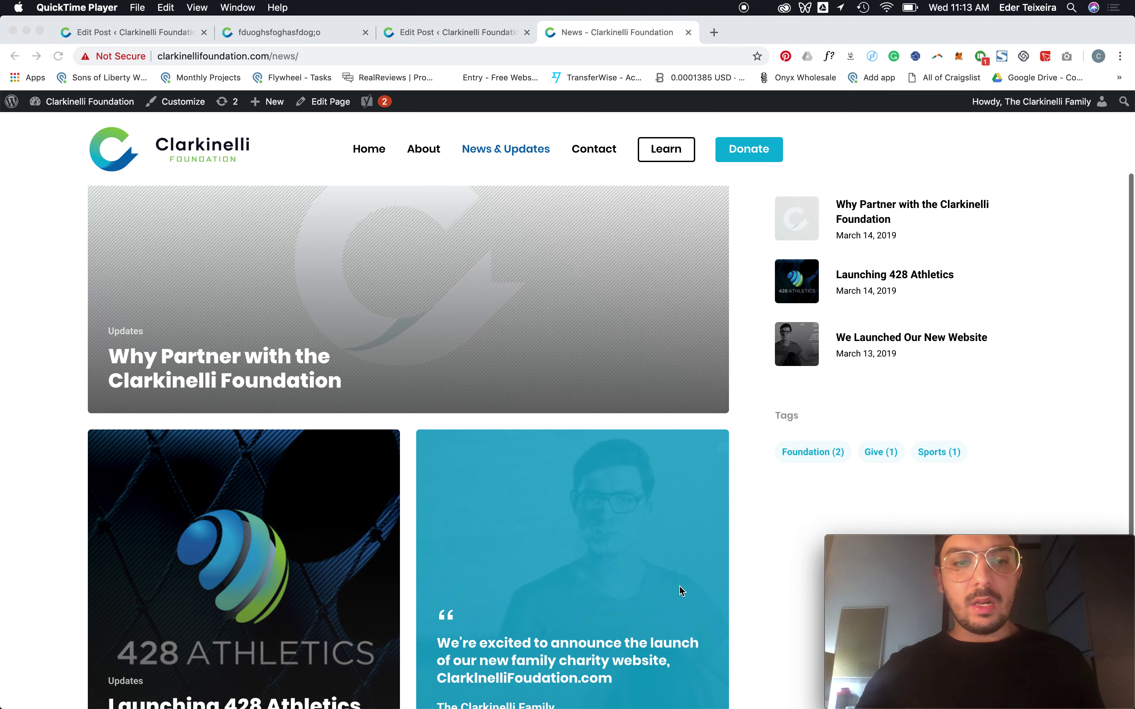
left_click(247, 387)
left_click(248, 387)
- Compare the published "Why Partner with the Clarkinelli Foundation" post with the "The 5 Ways to Change the World" preview and return to its editor
left_click(580, 35)
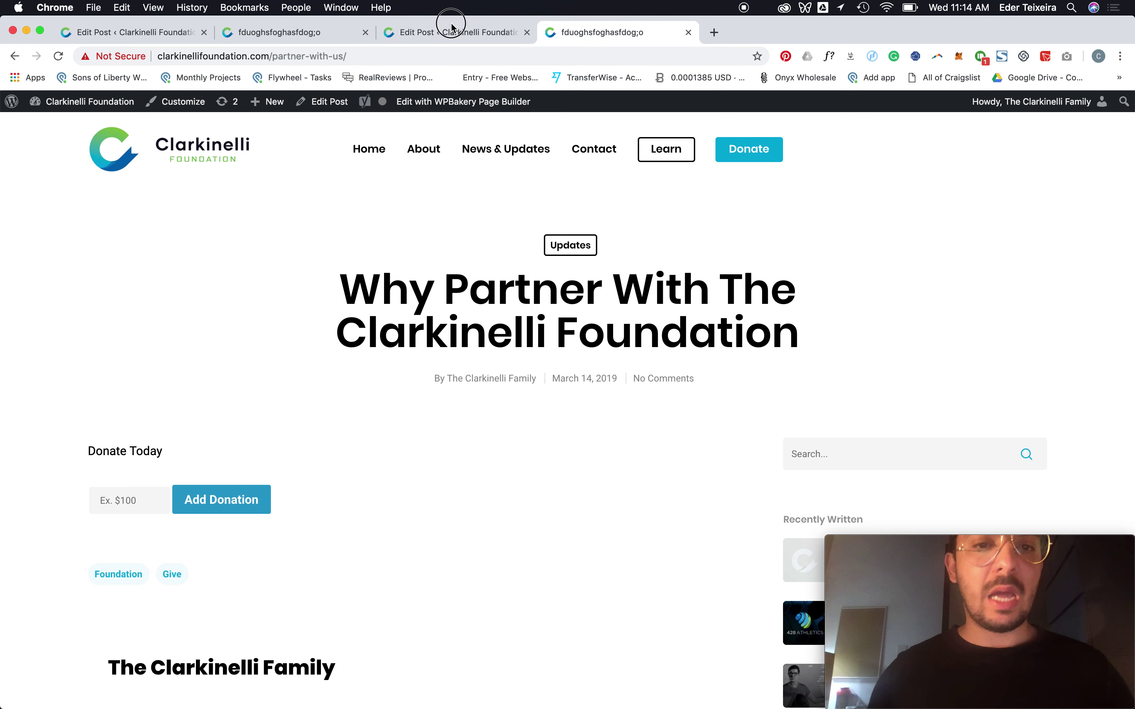
left_click(453, 32)
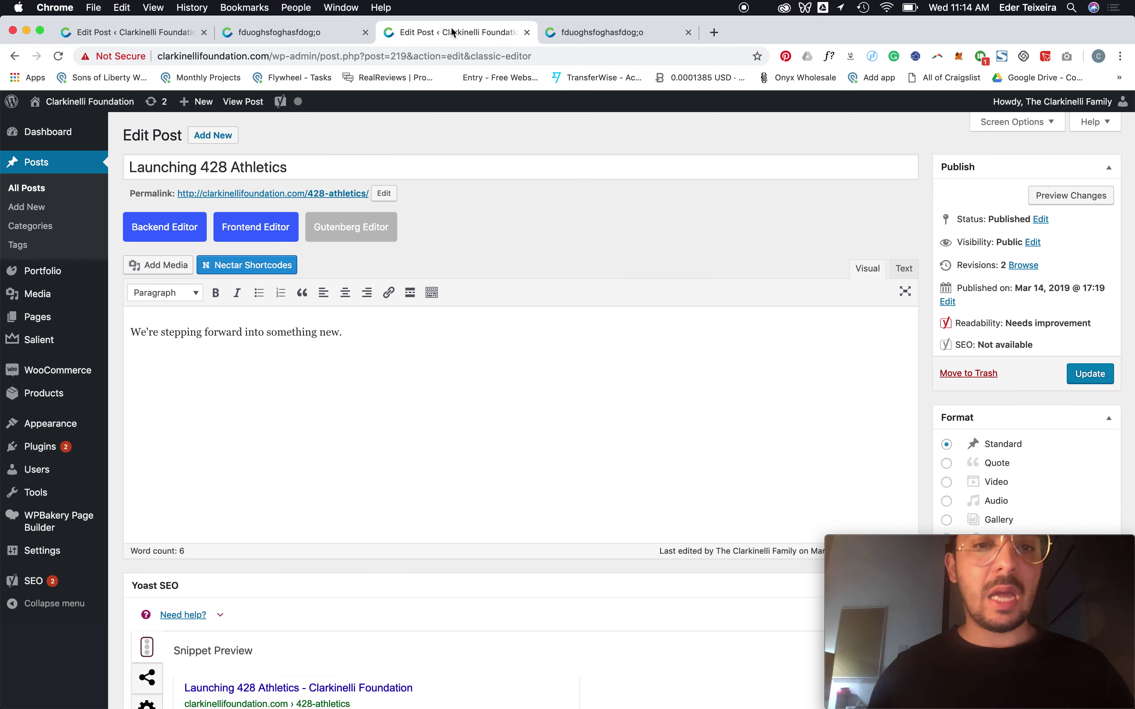
left_click(576, 44)
scroll(479, 254, "down", 5)
scroll(480, 254, "up", 5)
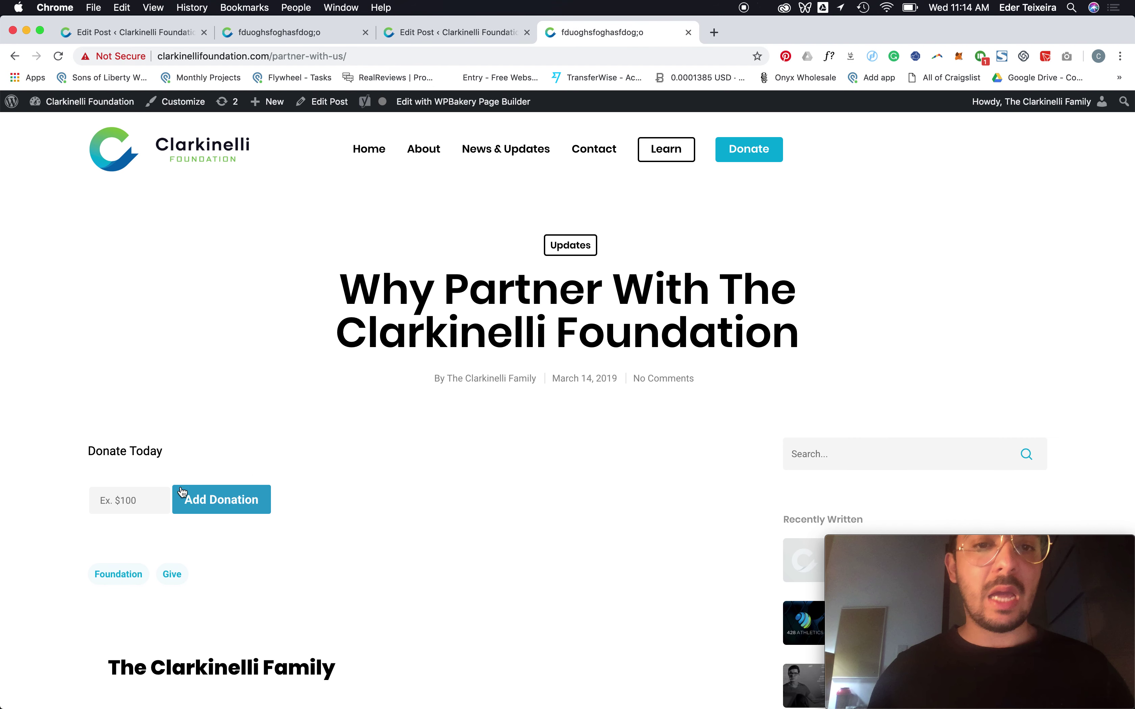
scroll(170, 582, "down", 3)
scroll(170, 586, "up", 3)
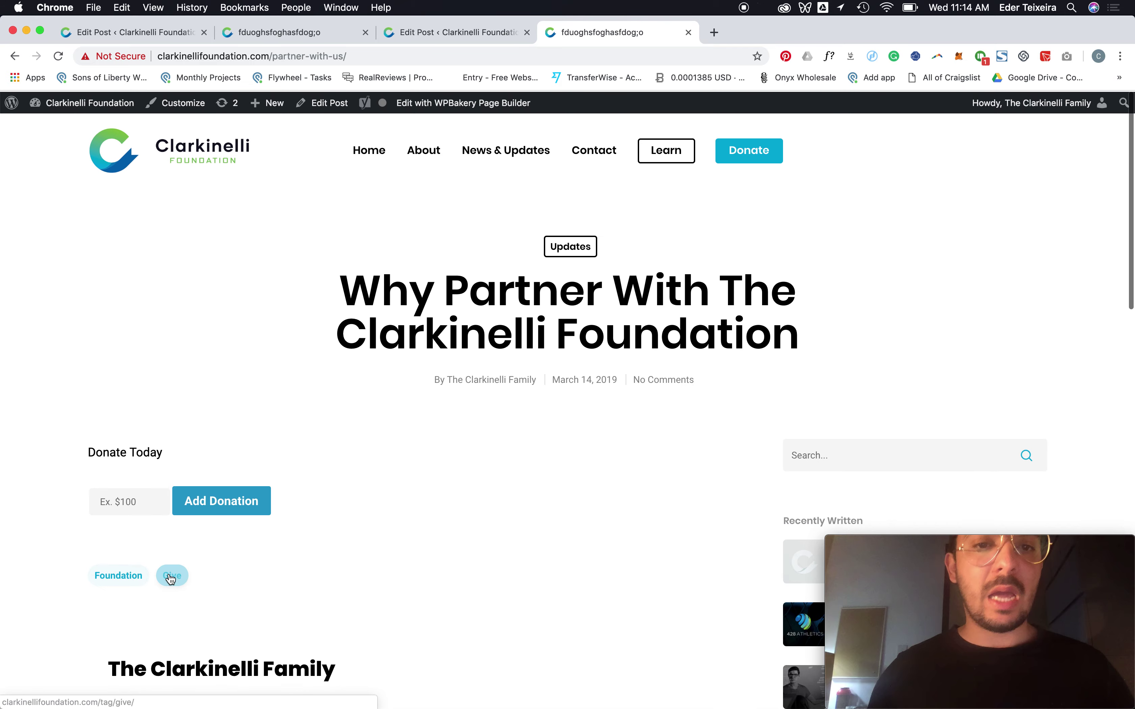
left_click(239, 36)
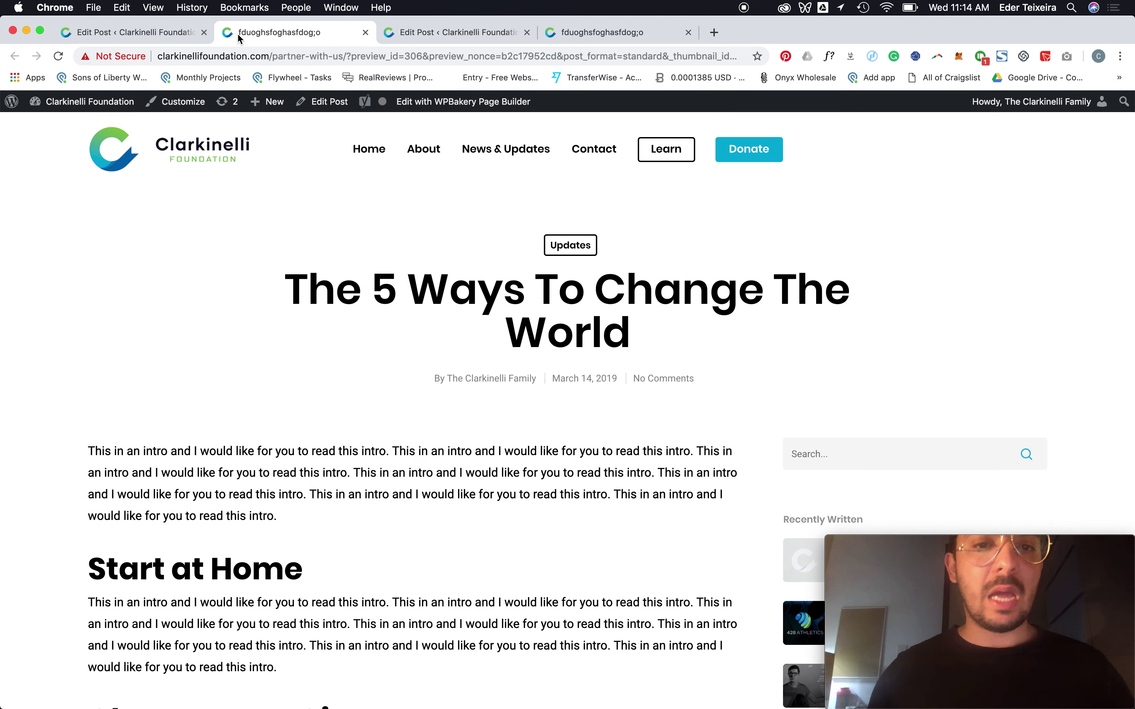
left_click(187, 36)
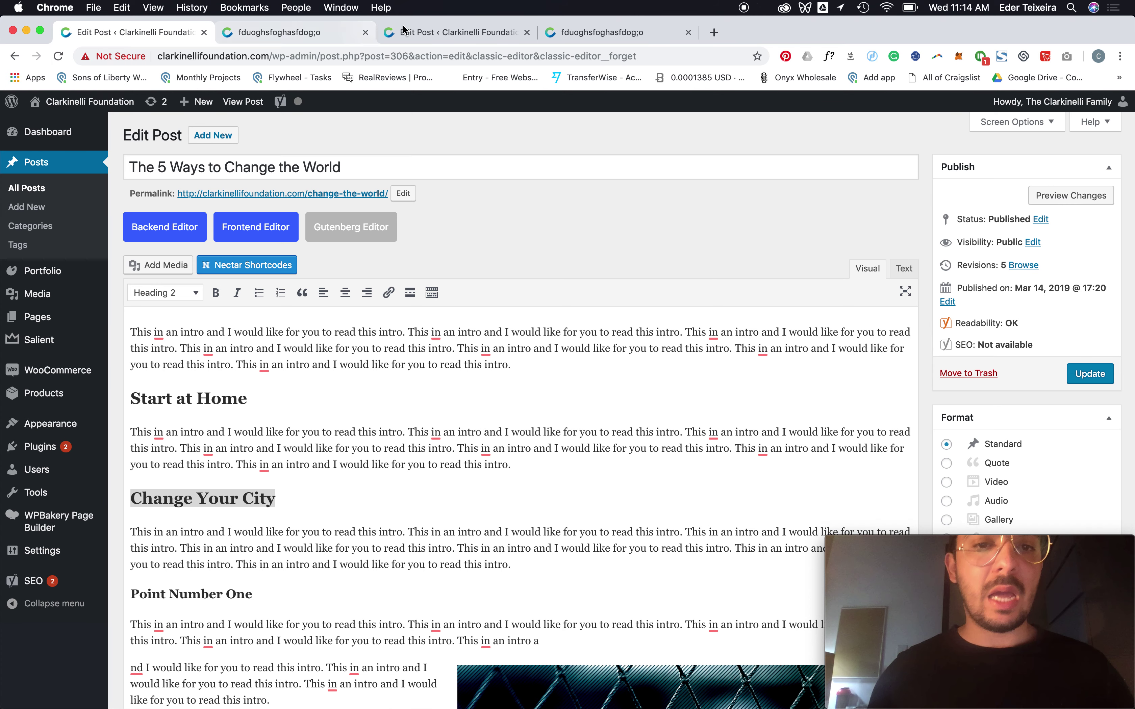
- Examine the News & Updates page's standard and quote post cards from the preview, and return to the post editor
left_click(319, 33)
left_click(476, 154)
scroll(582, 460, "down", 10)
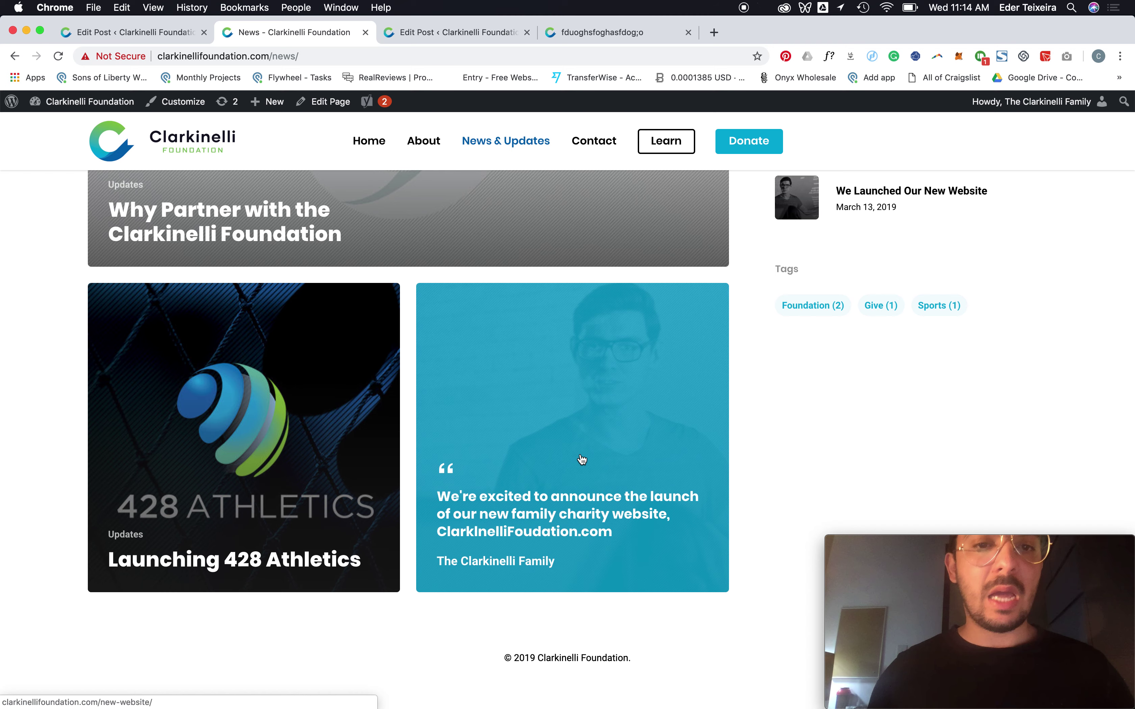
left_click(141, 33)
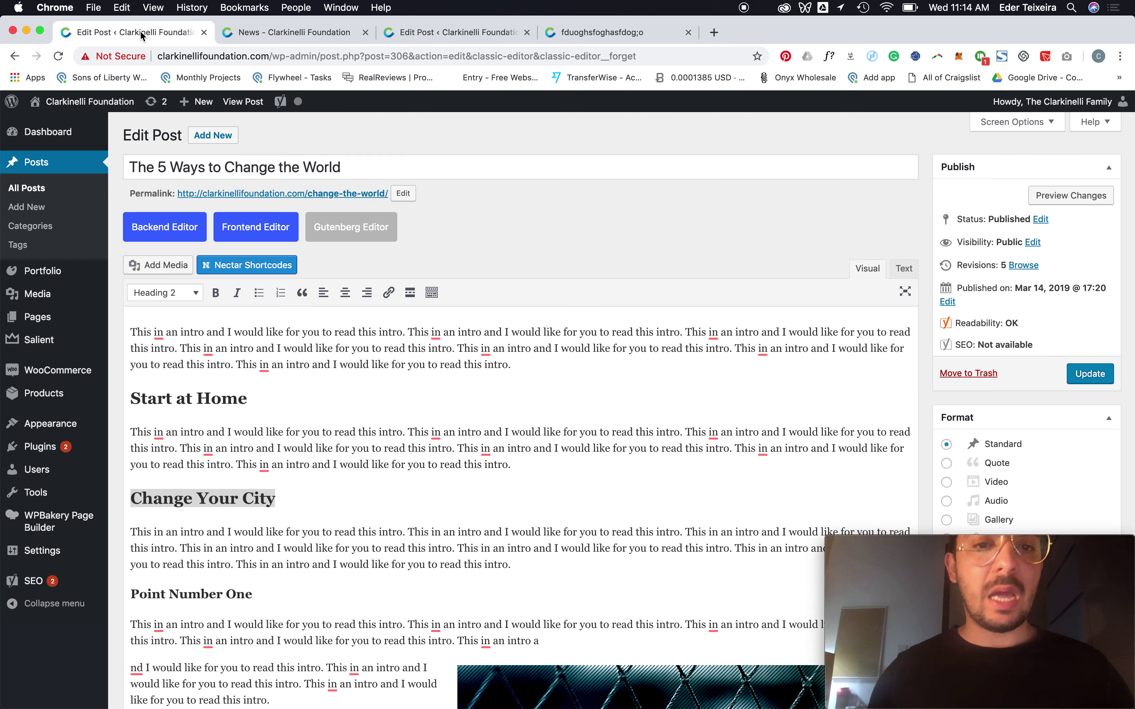
- Try the Quote format for the post and set the format back to Standard
left_click(946, 464)
left_click(946, 446)
left_click_drag(987, 541, 1042, 688)
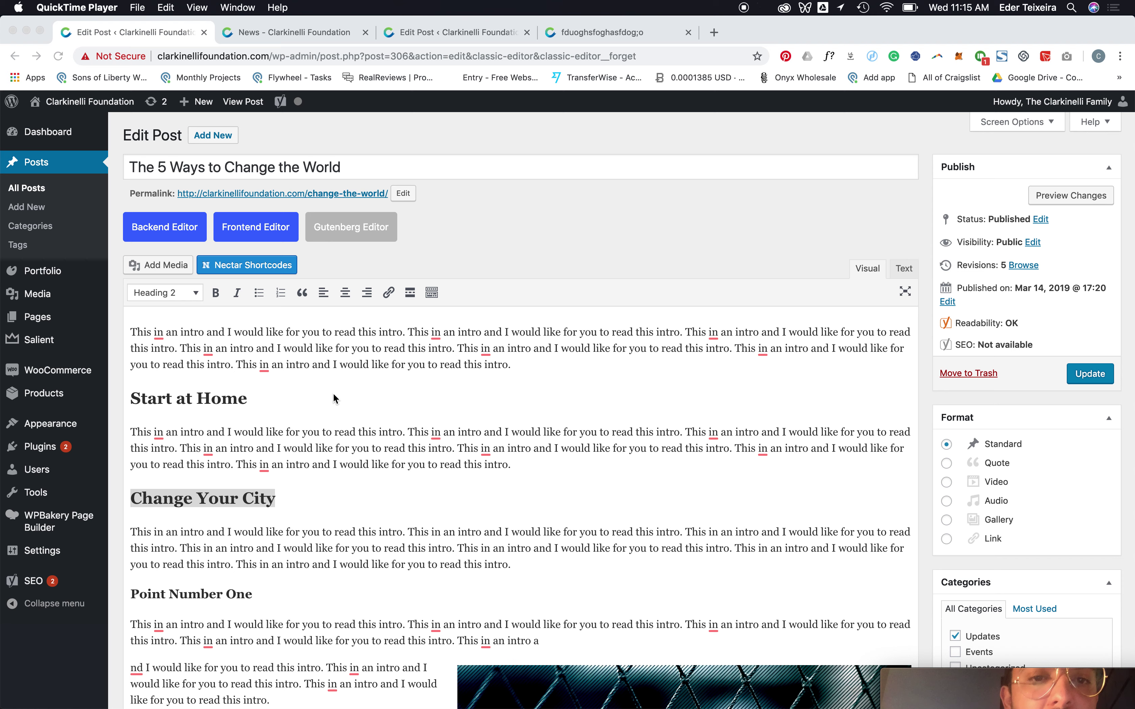
- Show all open windows and switch to the order guide spreadsheet in Numbers
left_click(212, 136)
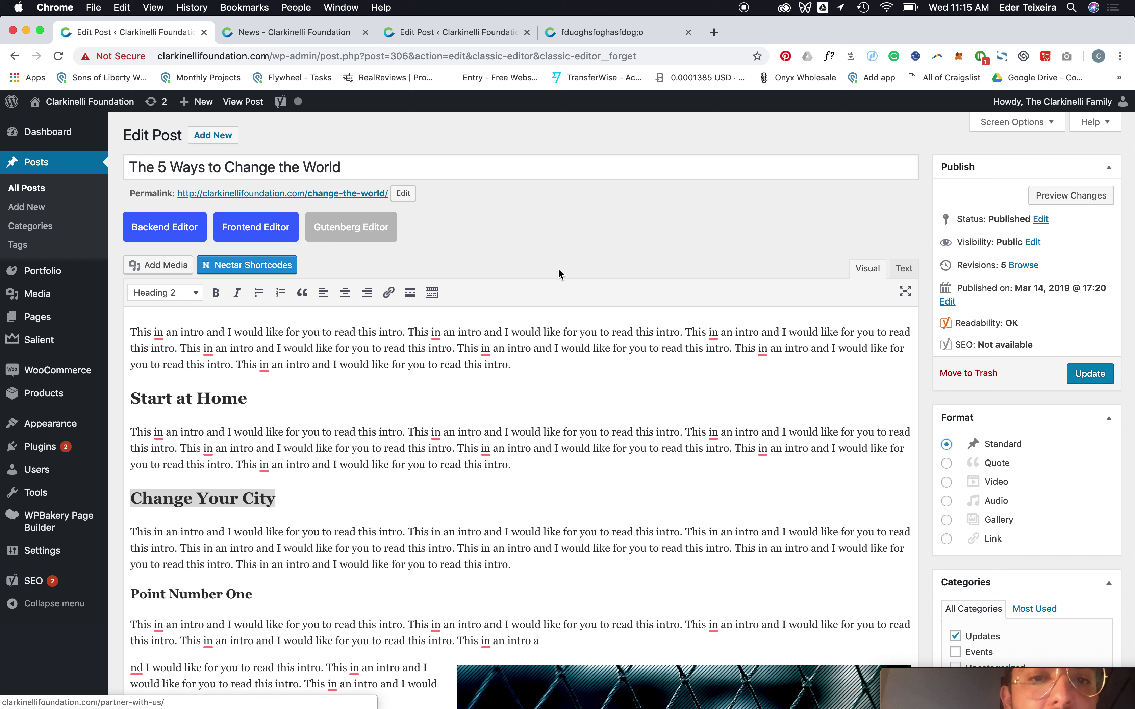
key("ctrl+Up")
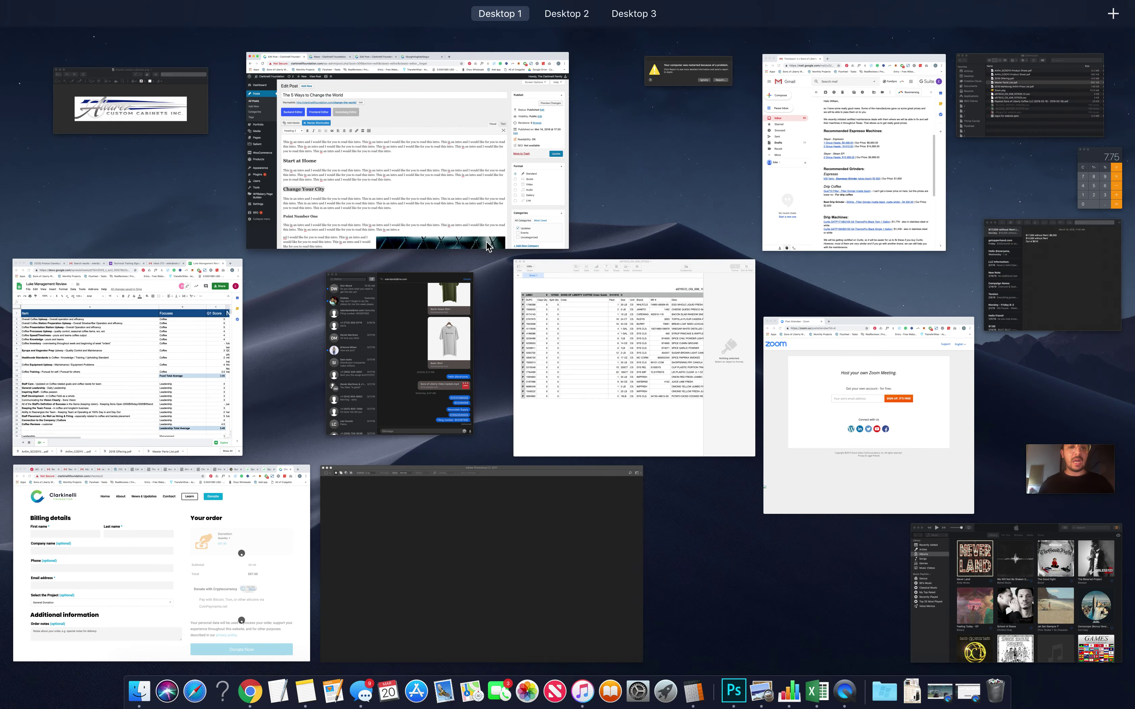
left_click(553, 385)
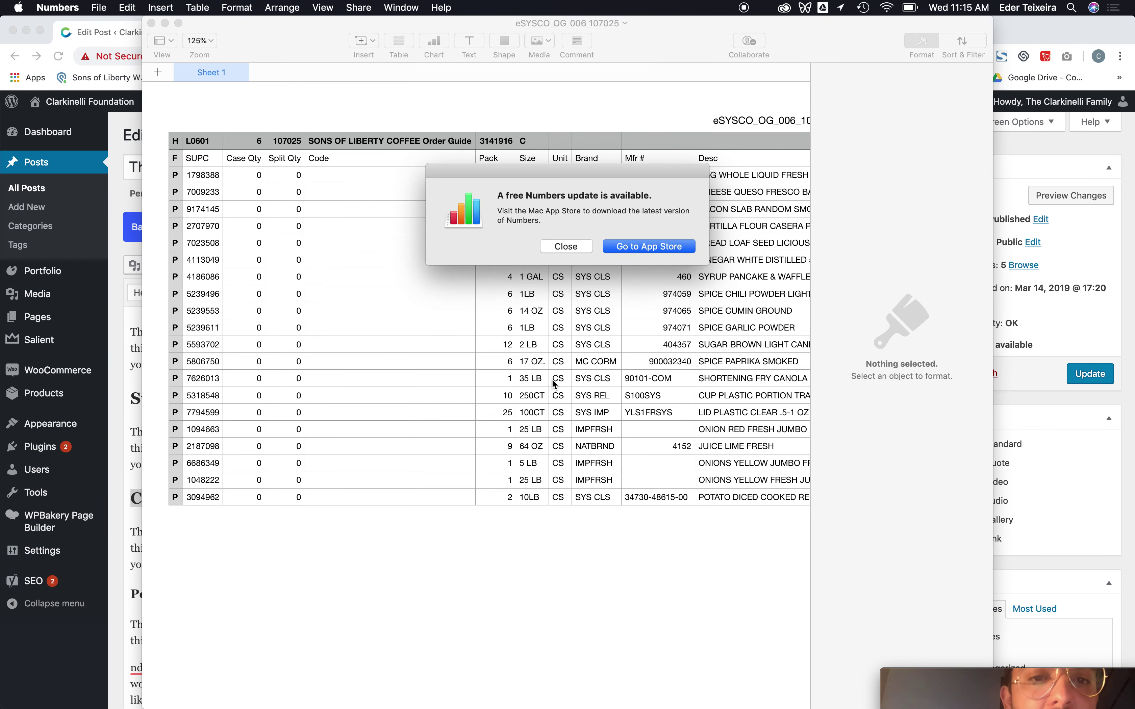